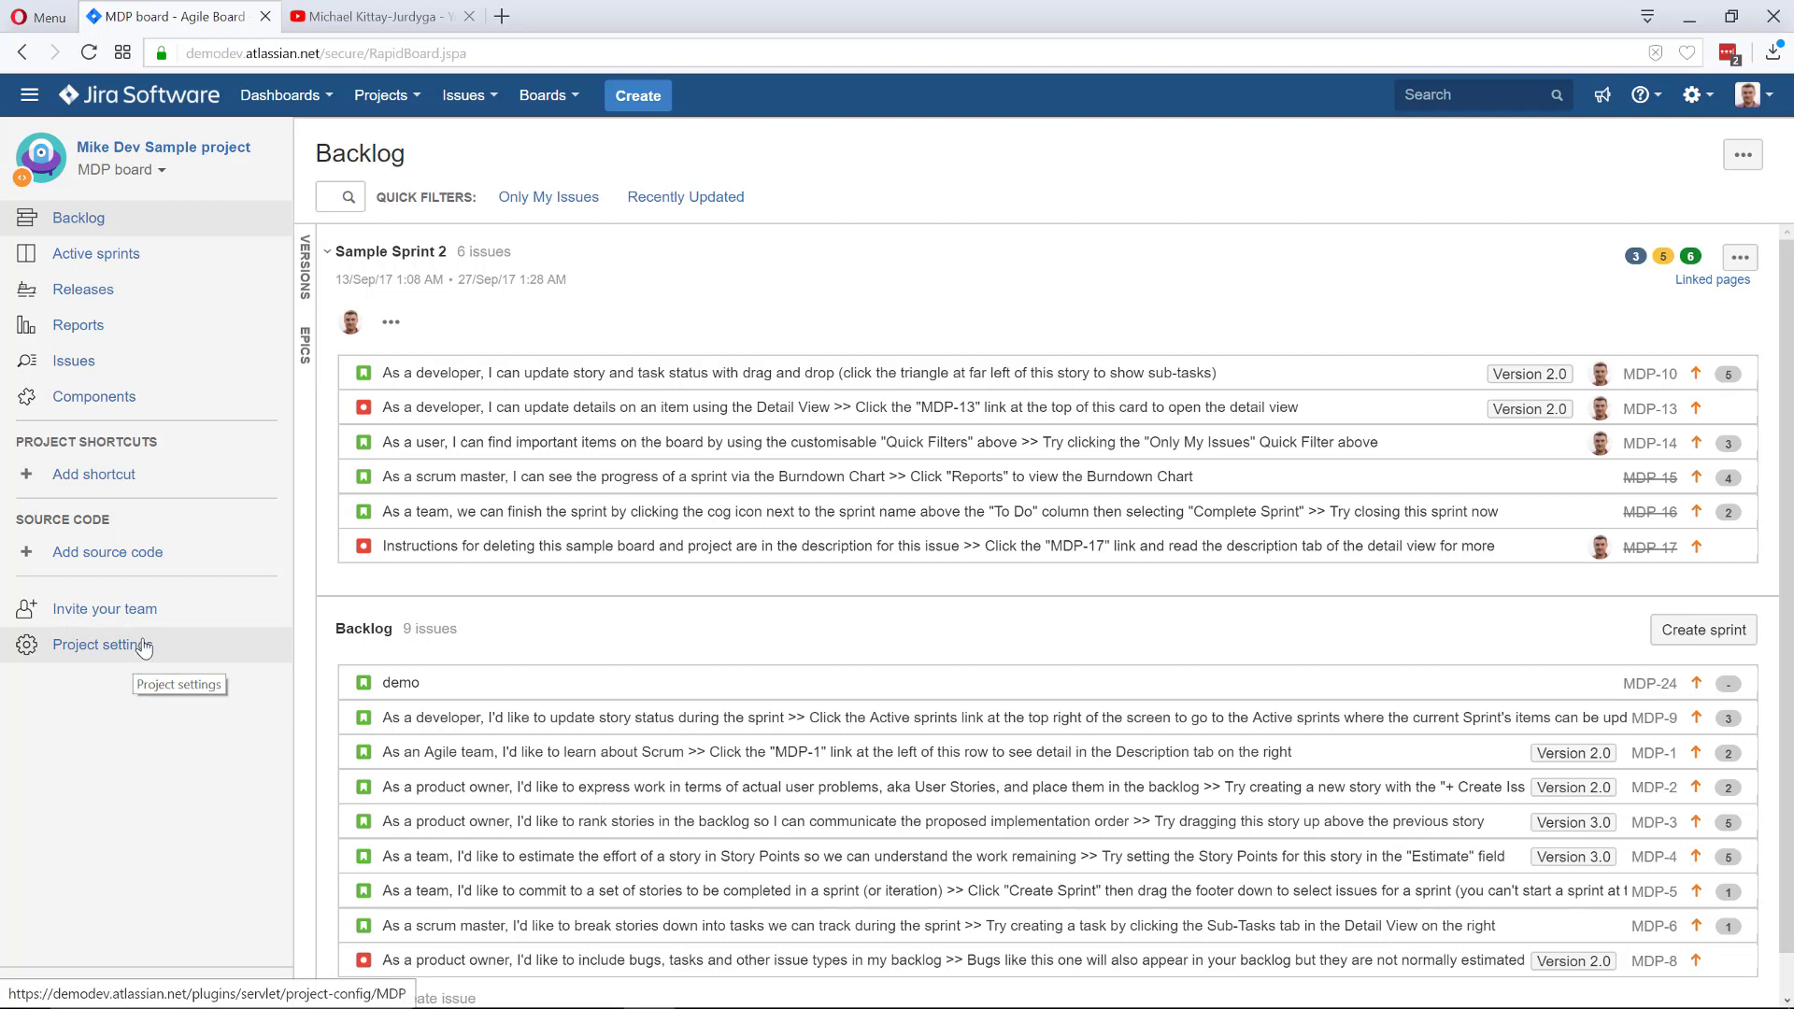
{"action": "left_click", "coordinate": [381, 95]}
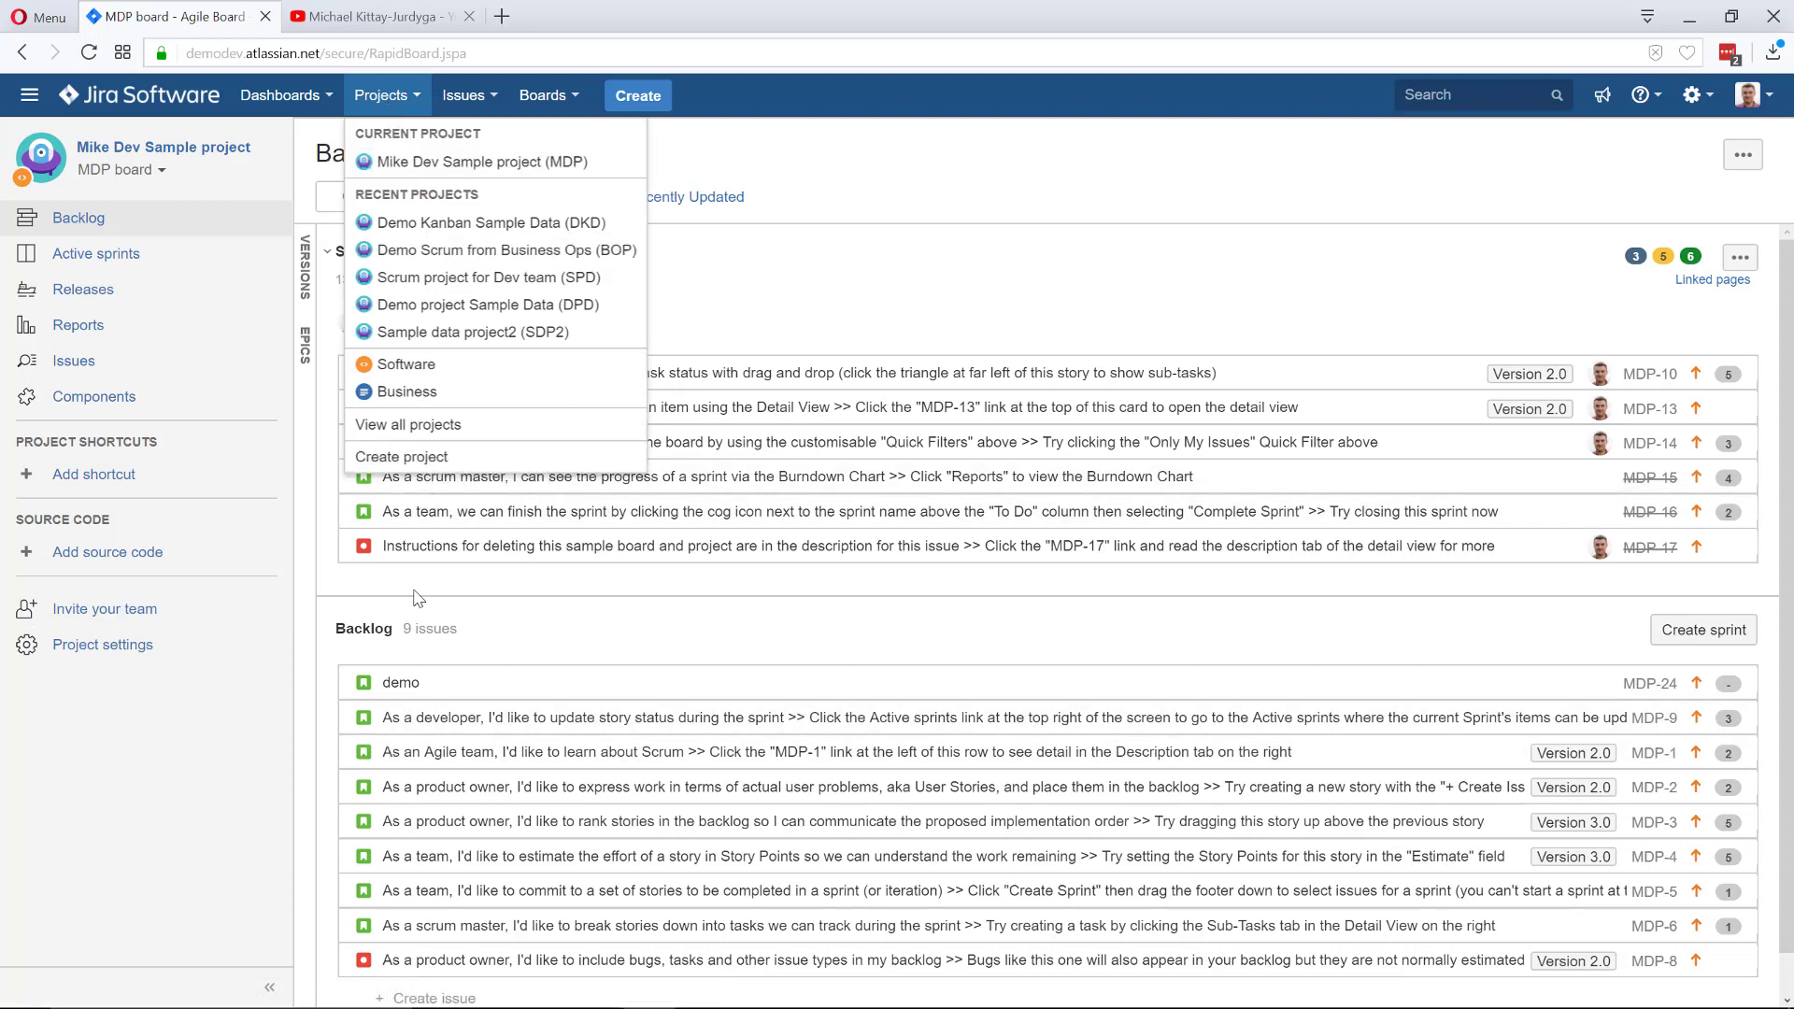
{"action": "left_click", "coordinate": [187, 768]}
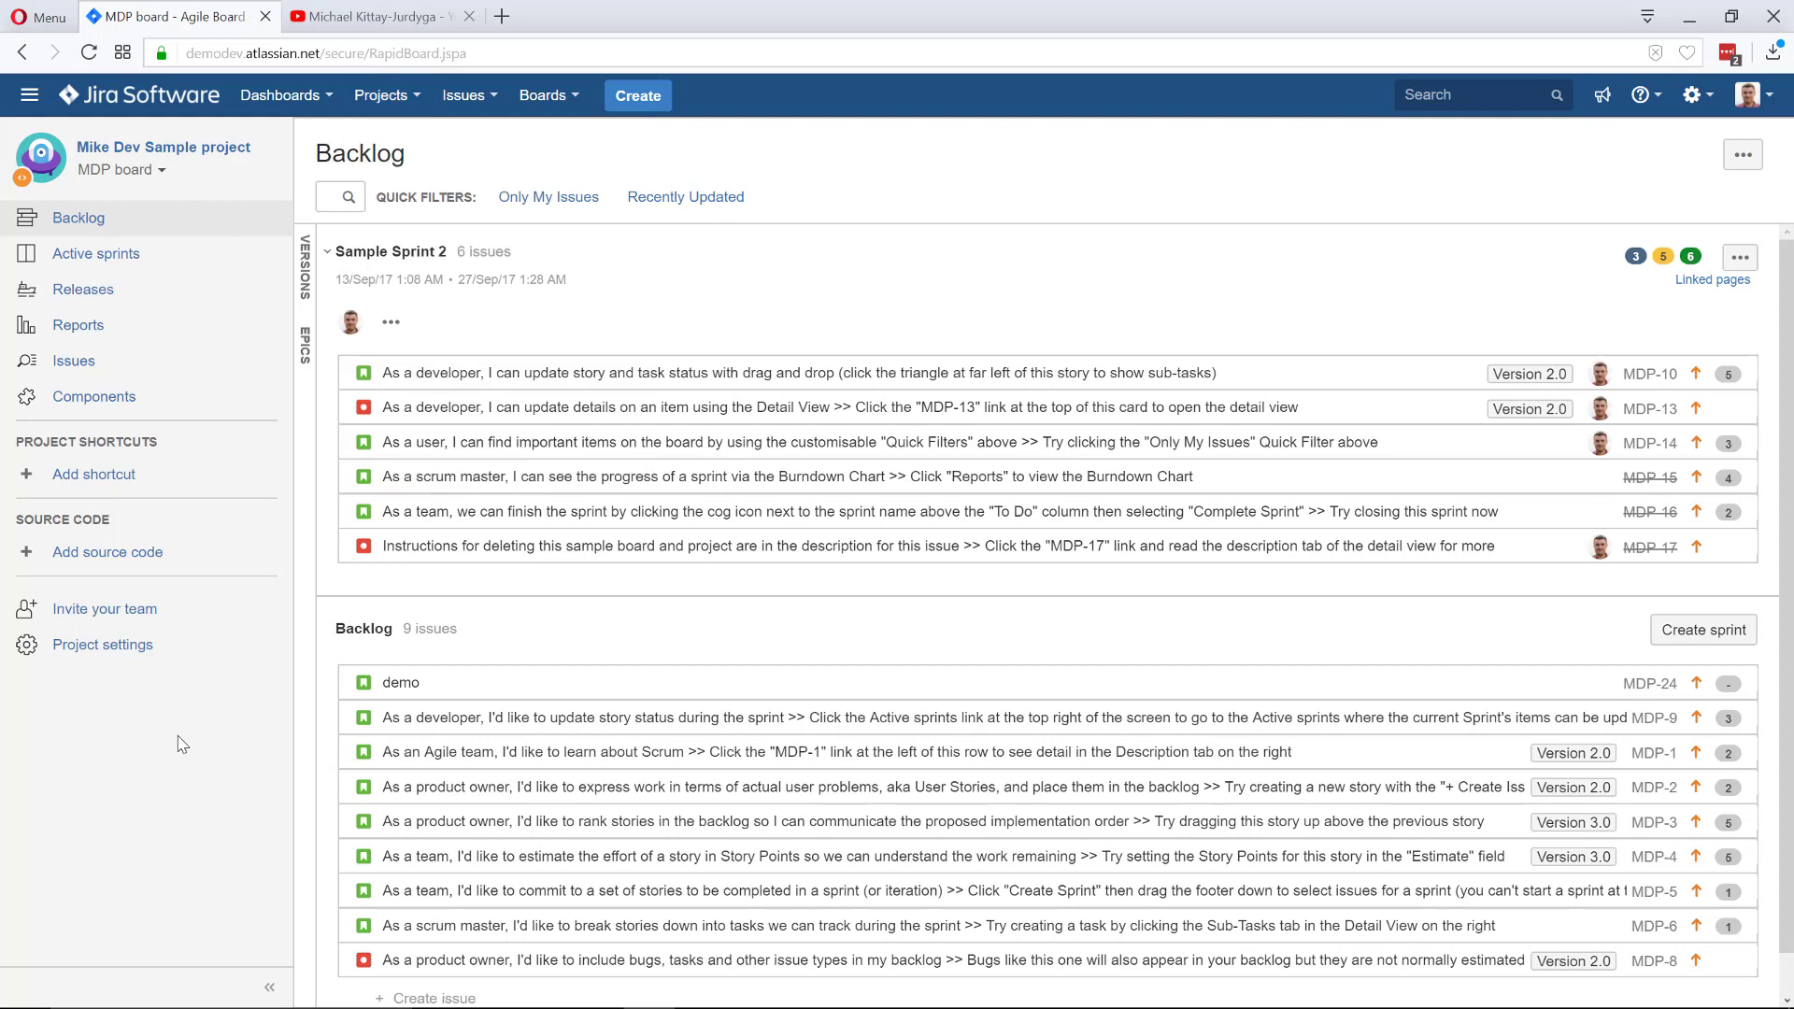
Open the People page of the project settings and view the roles available for the member with the Developers role
{"action": "left_click", "coordinate": [114, 650]}
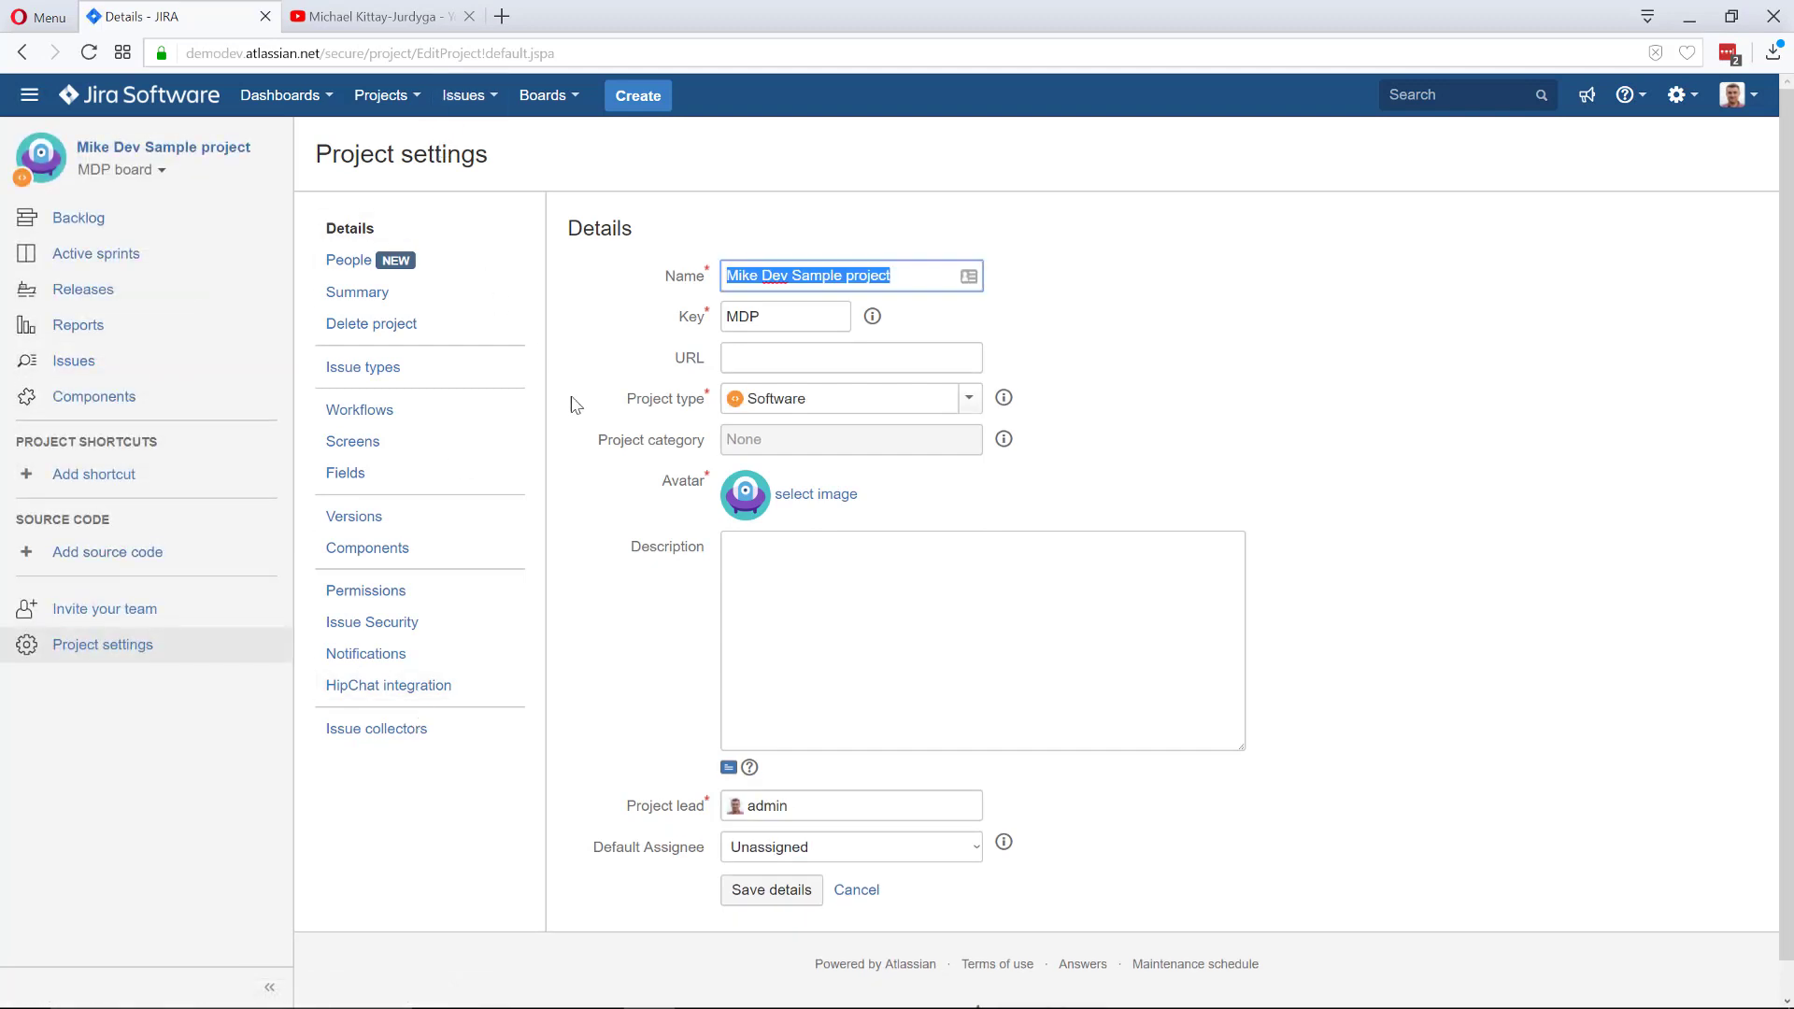
{"action": "left_click", "coordinate": [388, 268]}
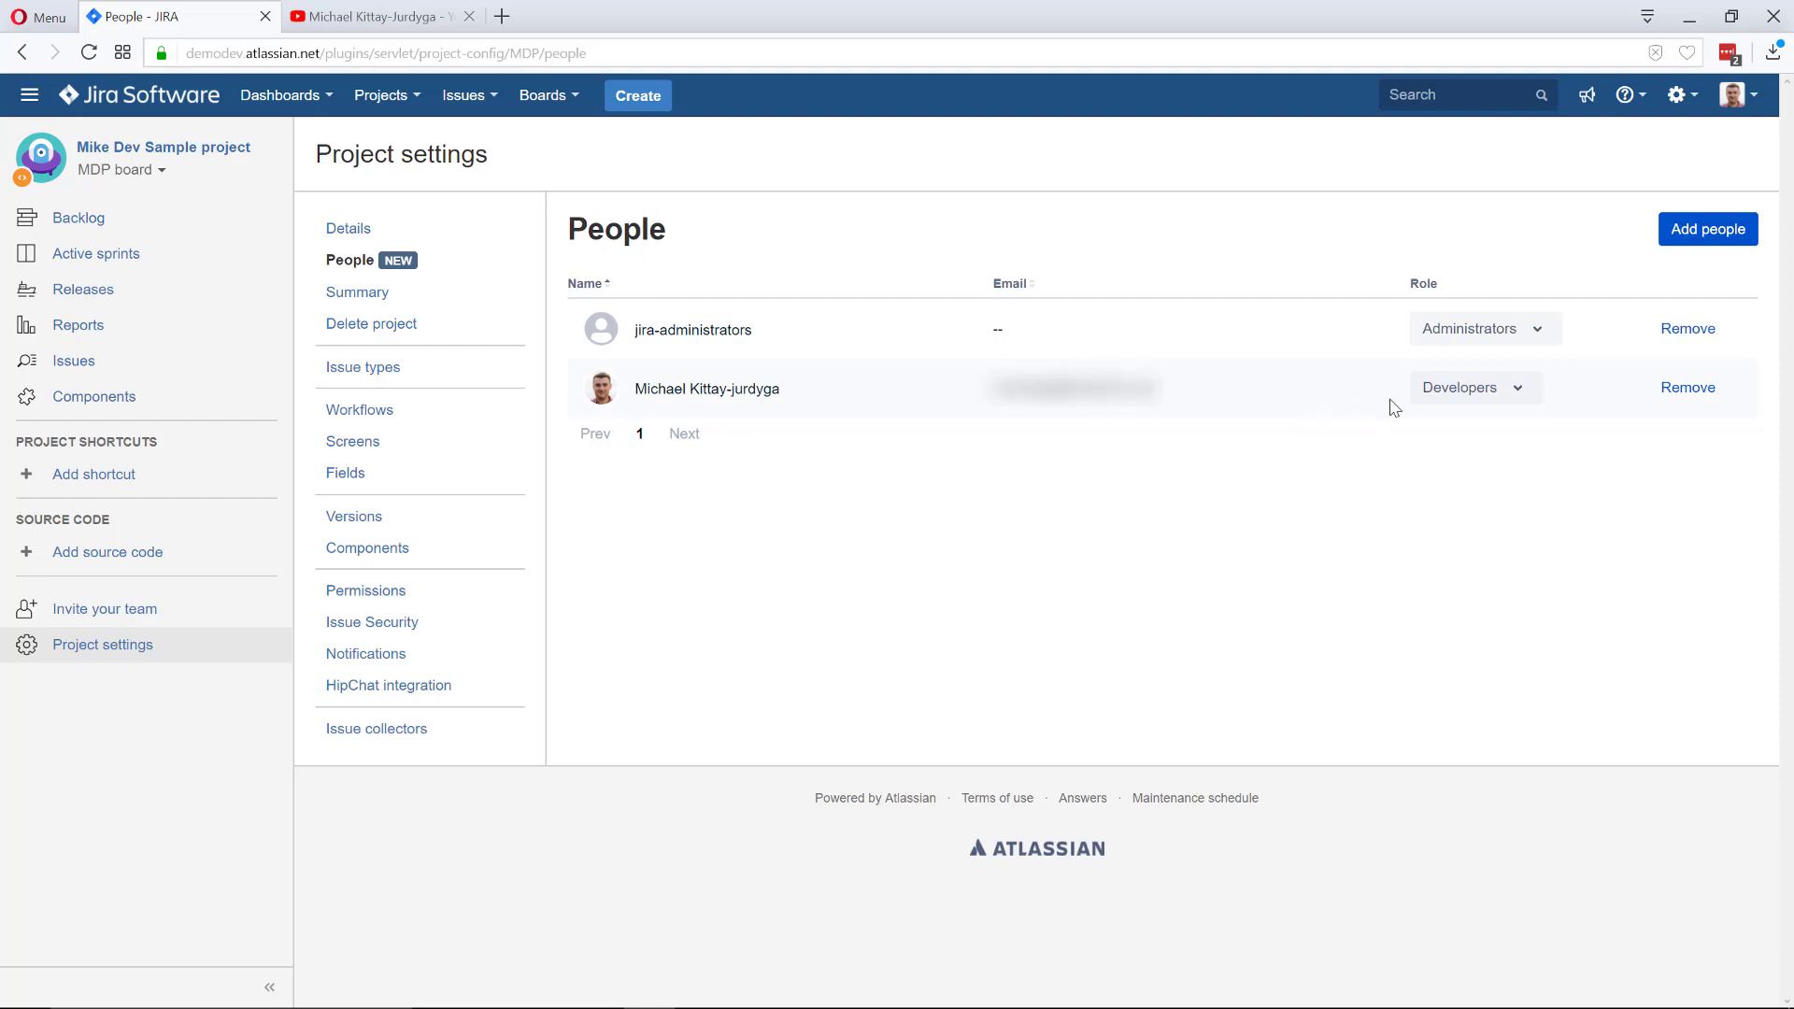
{"action": "left_click", "coordinate": [1520, 397]}
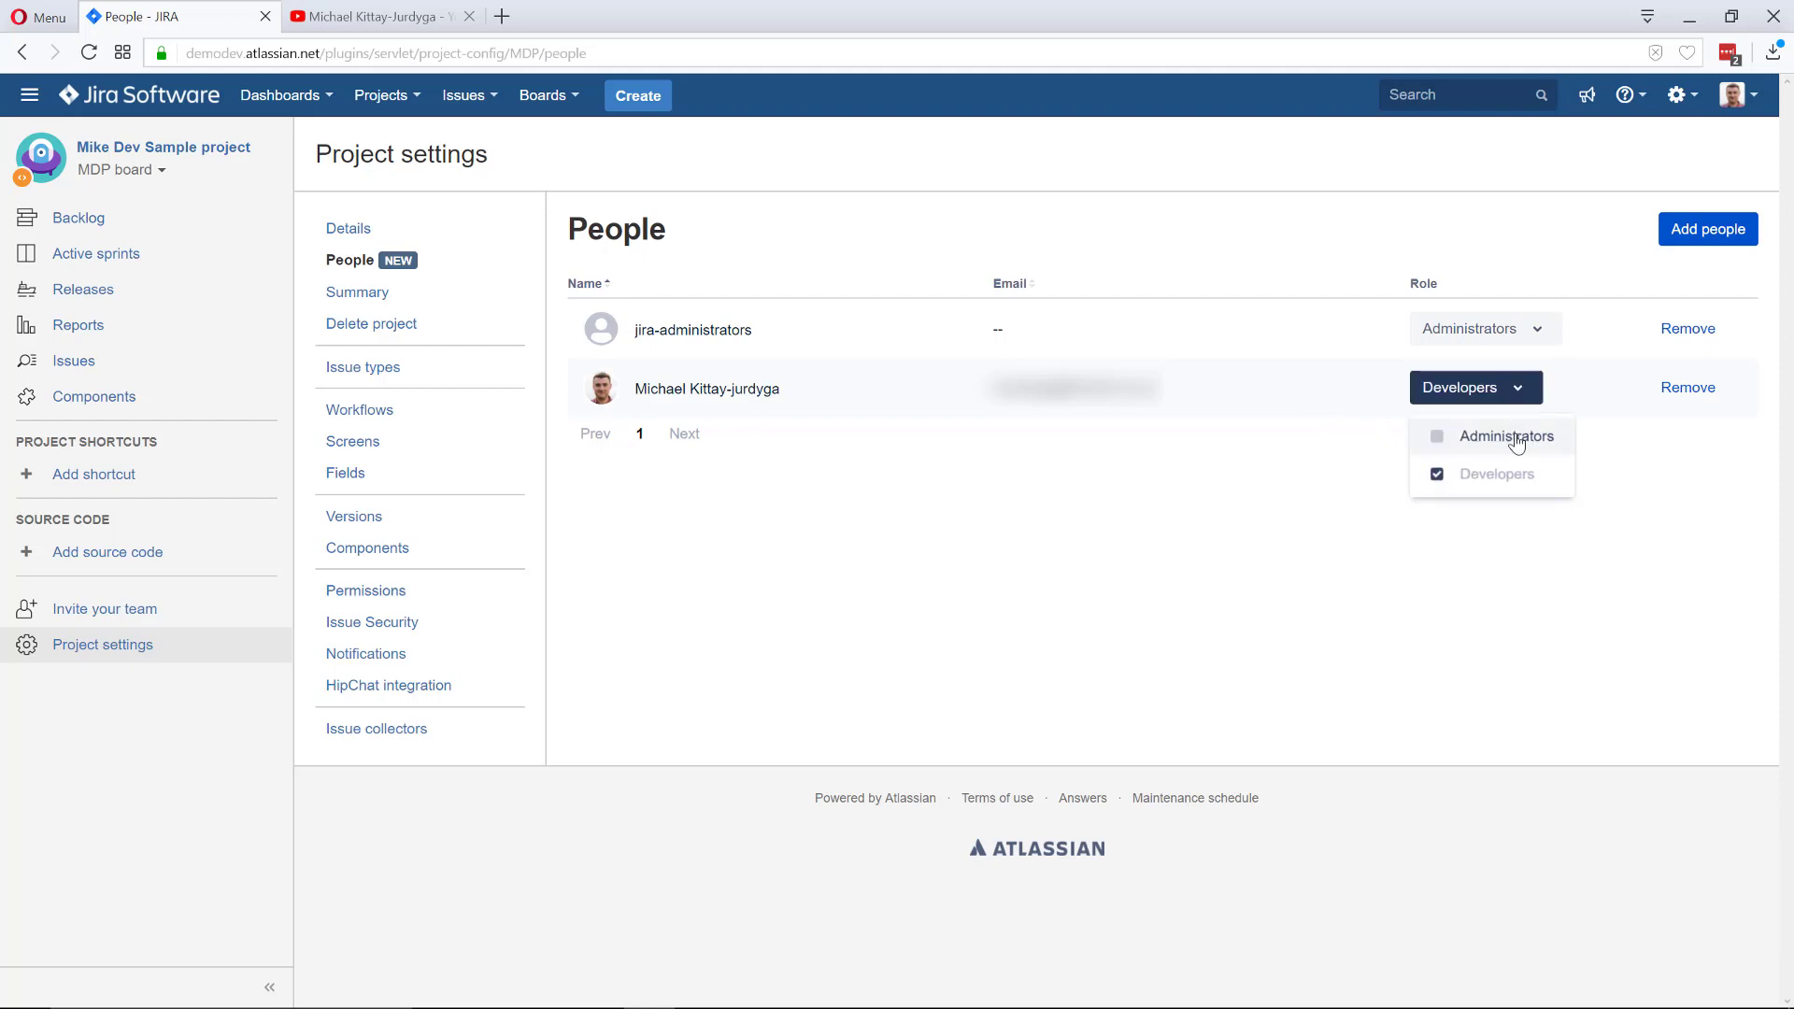
{"action": "left_click", "coordinate": [1159, 519]}
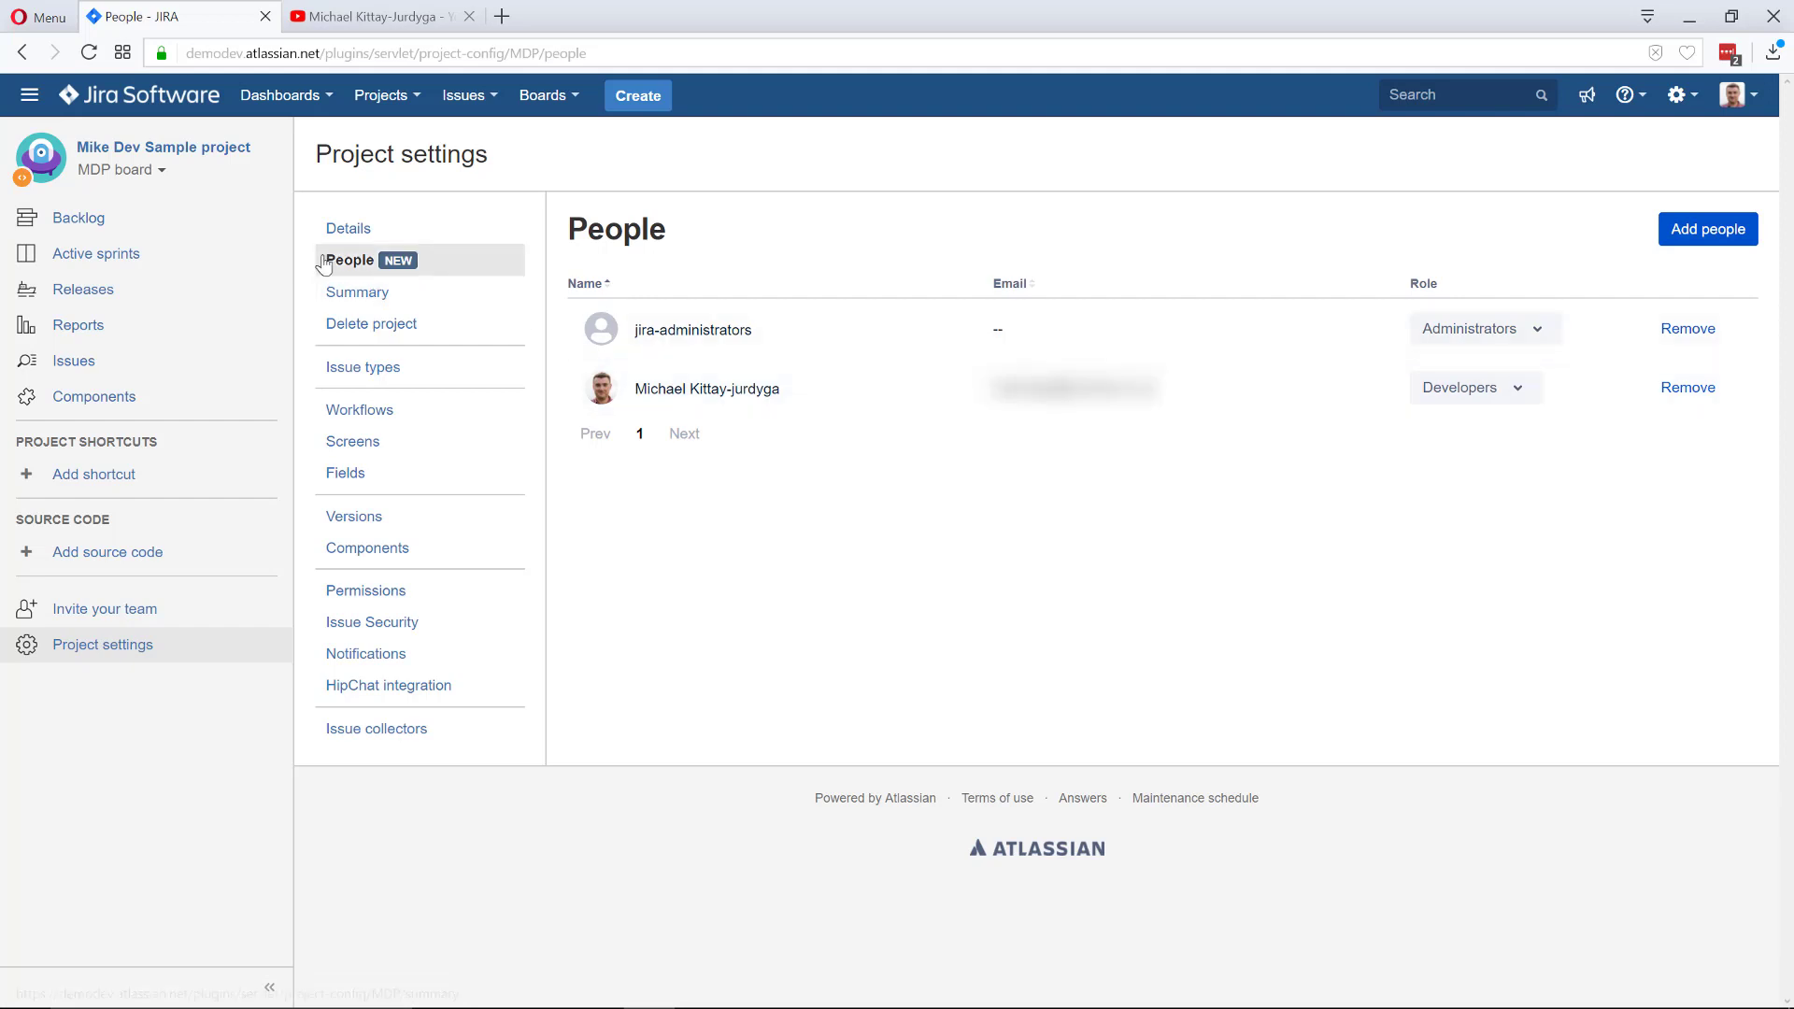
Return to the backlog and open the column management page of the MDP board's settings
{"action": "left_click", "coordinate": [74, 226]}
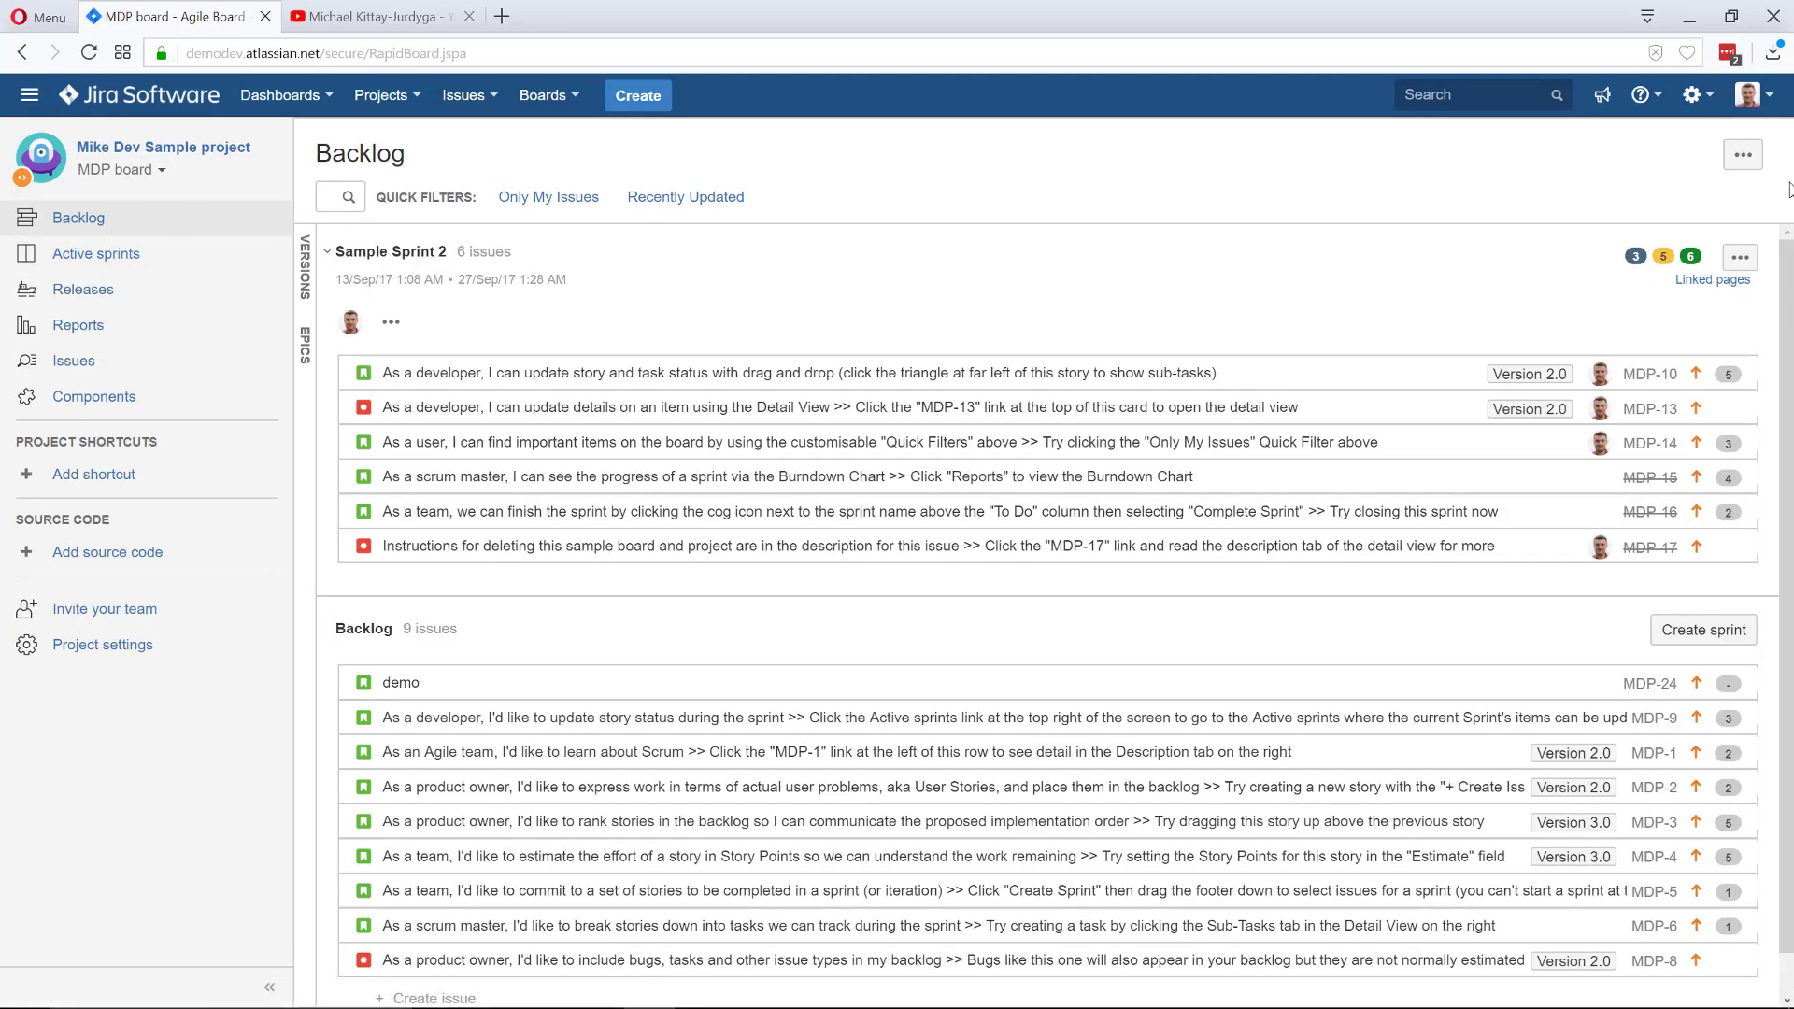
{"action": "left_click", "coordinate": [1740, 155]}
{"action": "left_click", "coordinate": [1736, 187]}
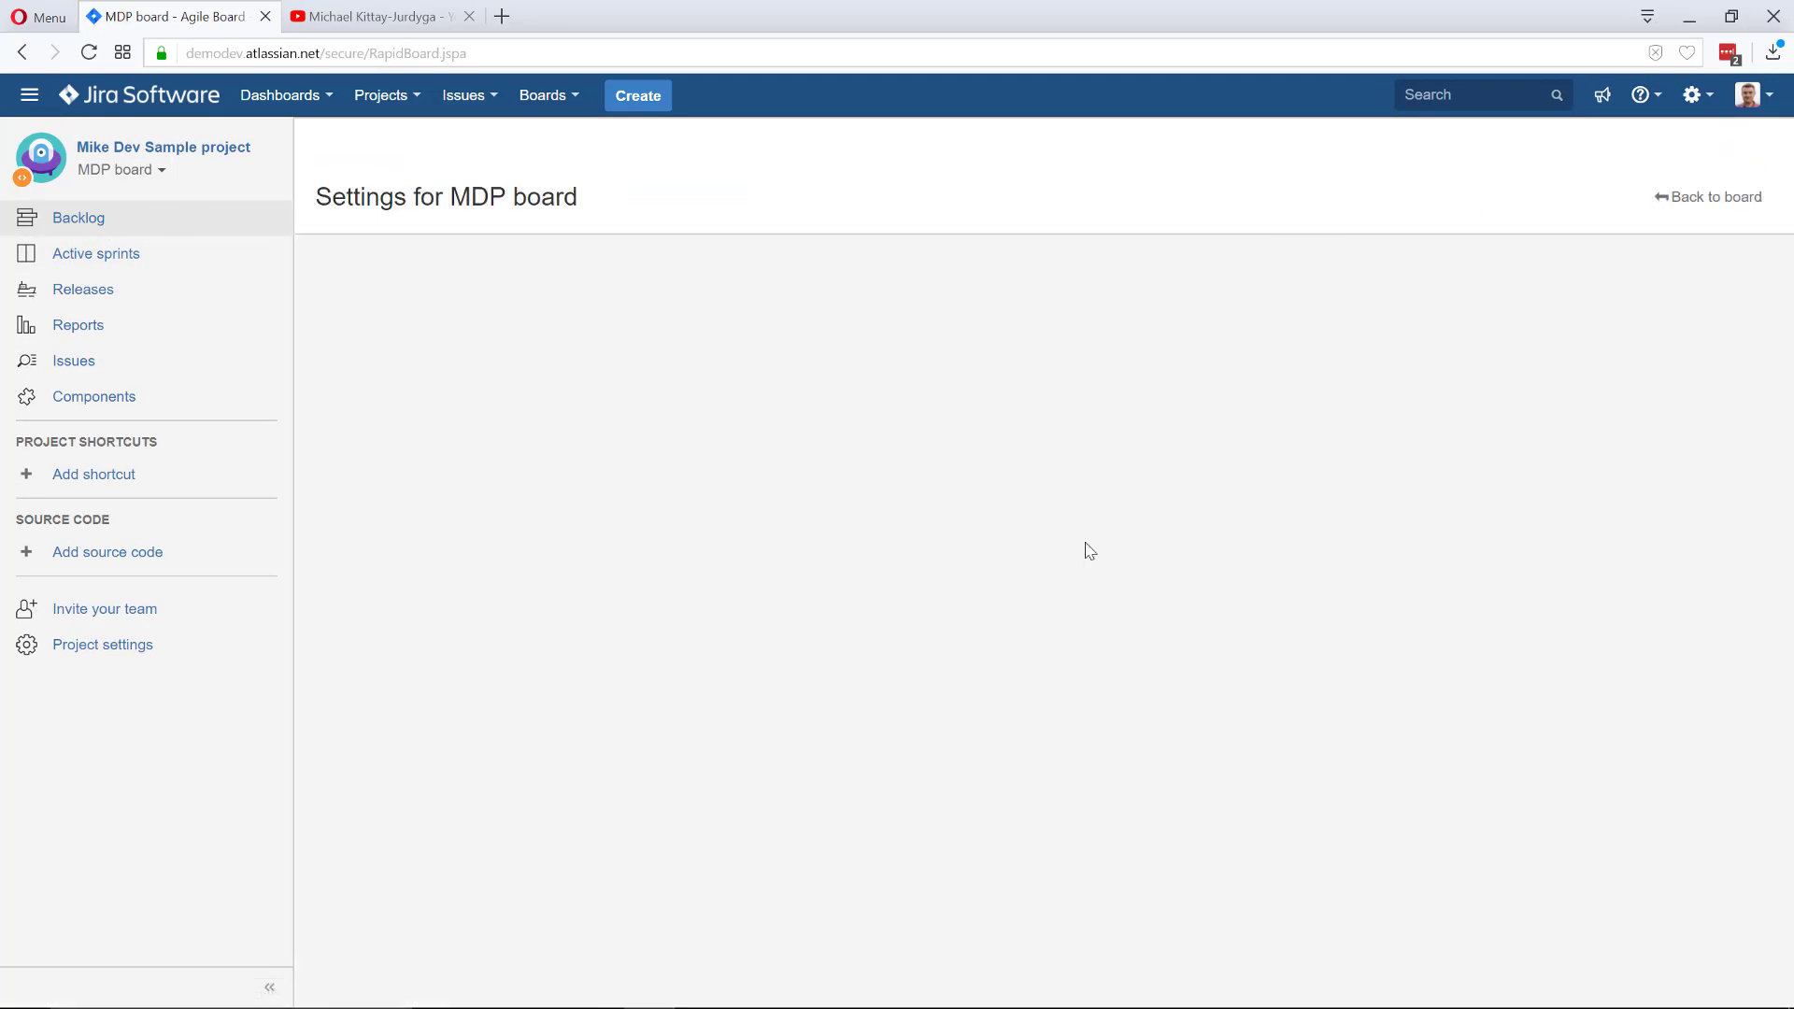
{"action": "left_click", "coordinate": [351, 346]}
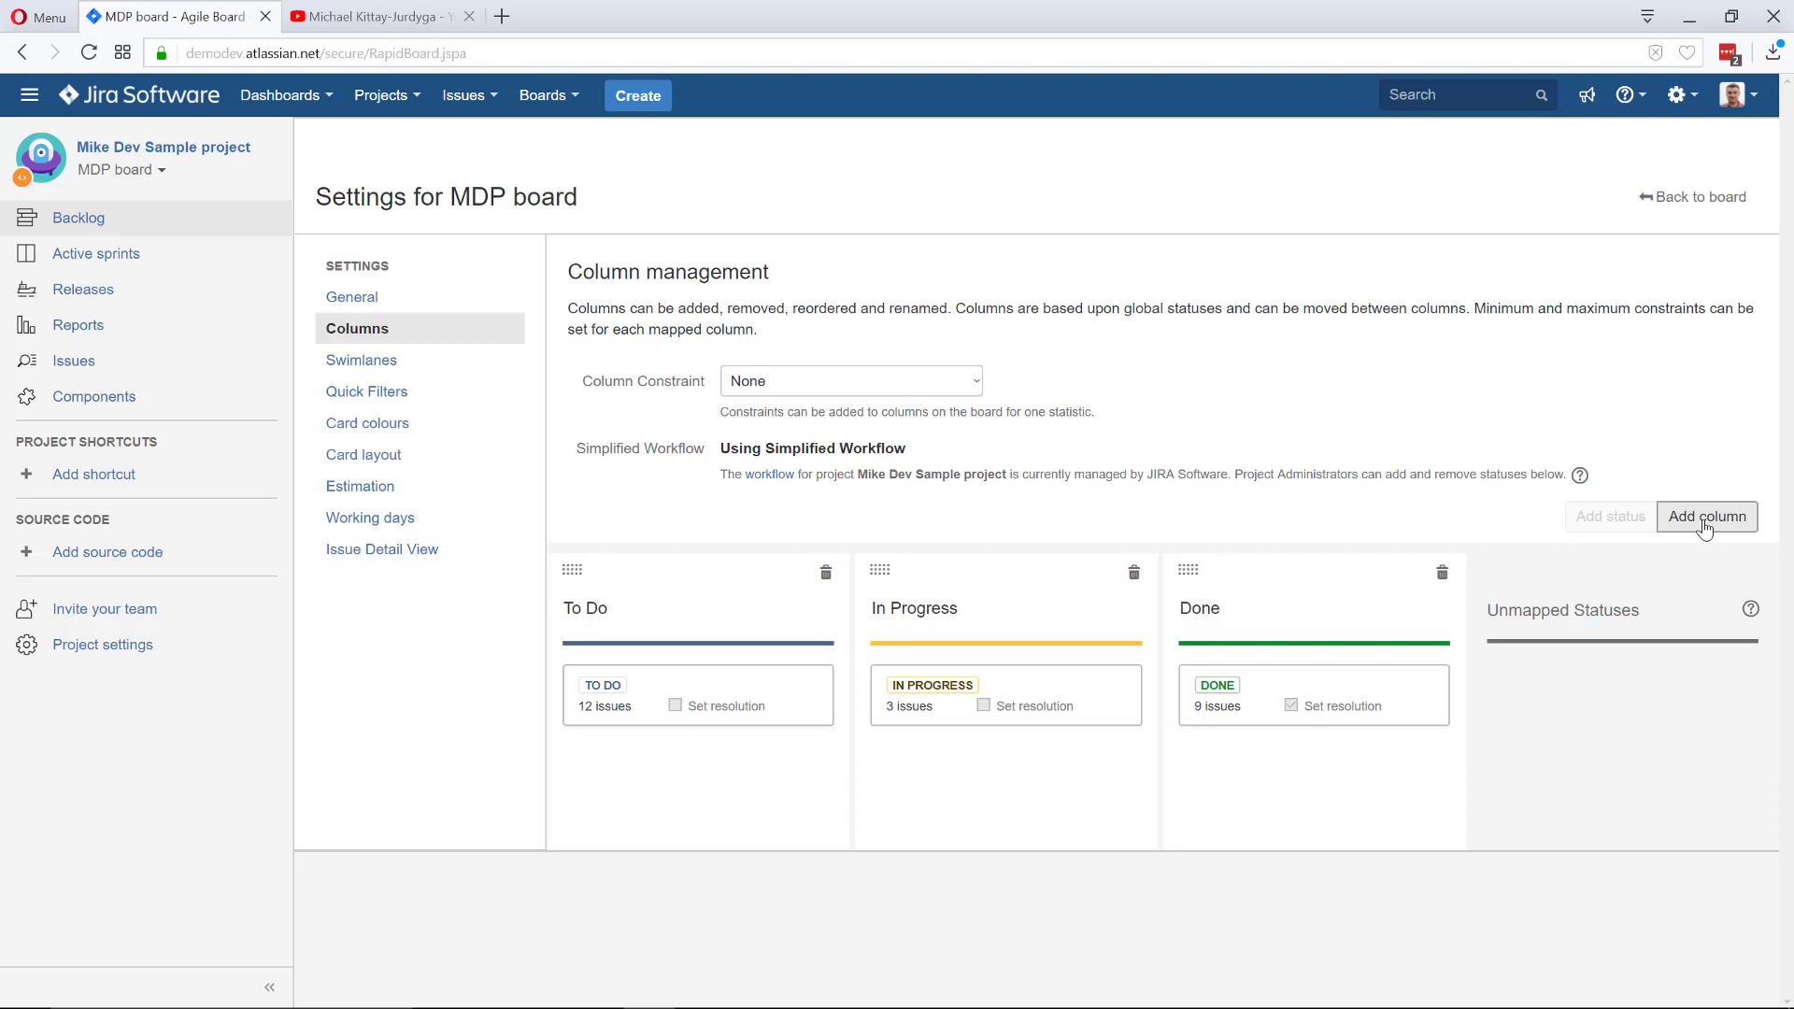
In the project's People settings, give the member with the Developers role the Administrators role as well
{"action": "left_click", "coordinate": [67, 654]}
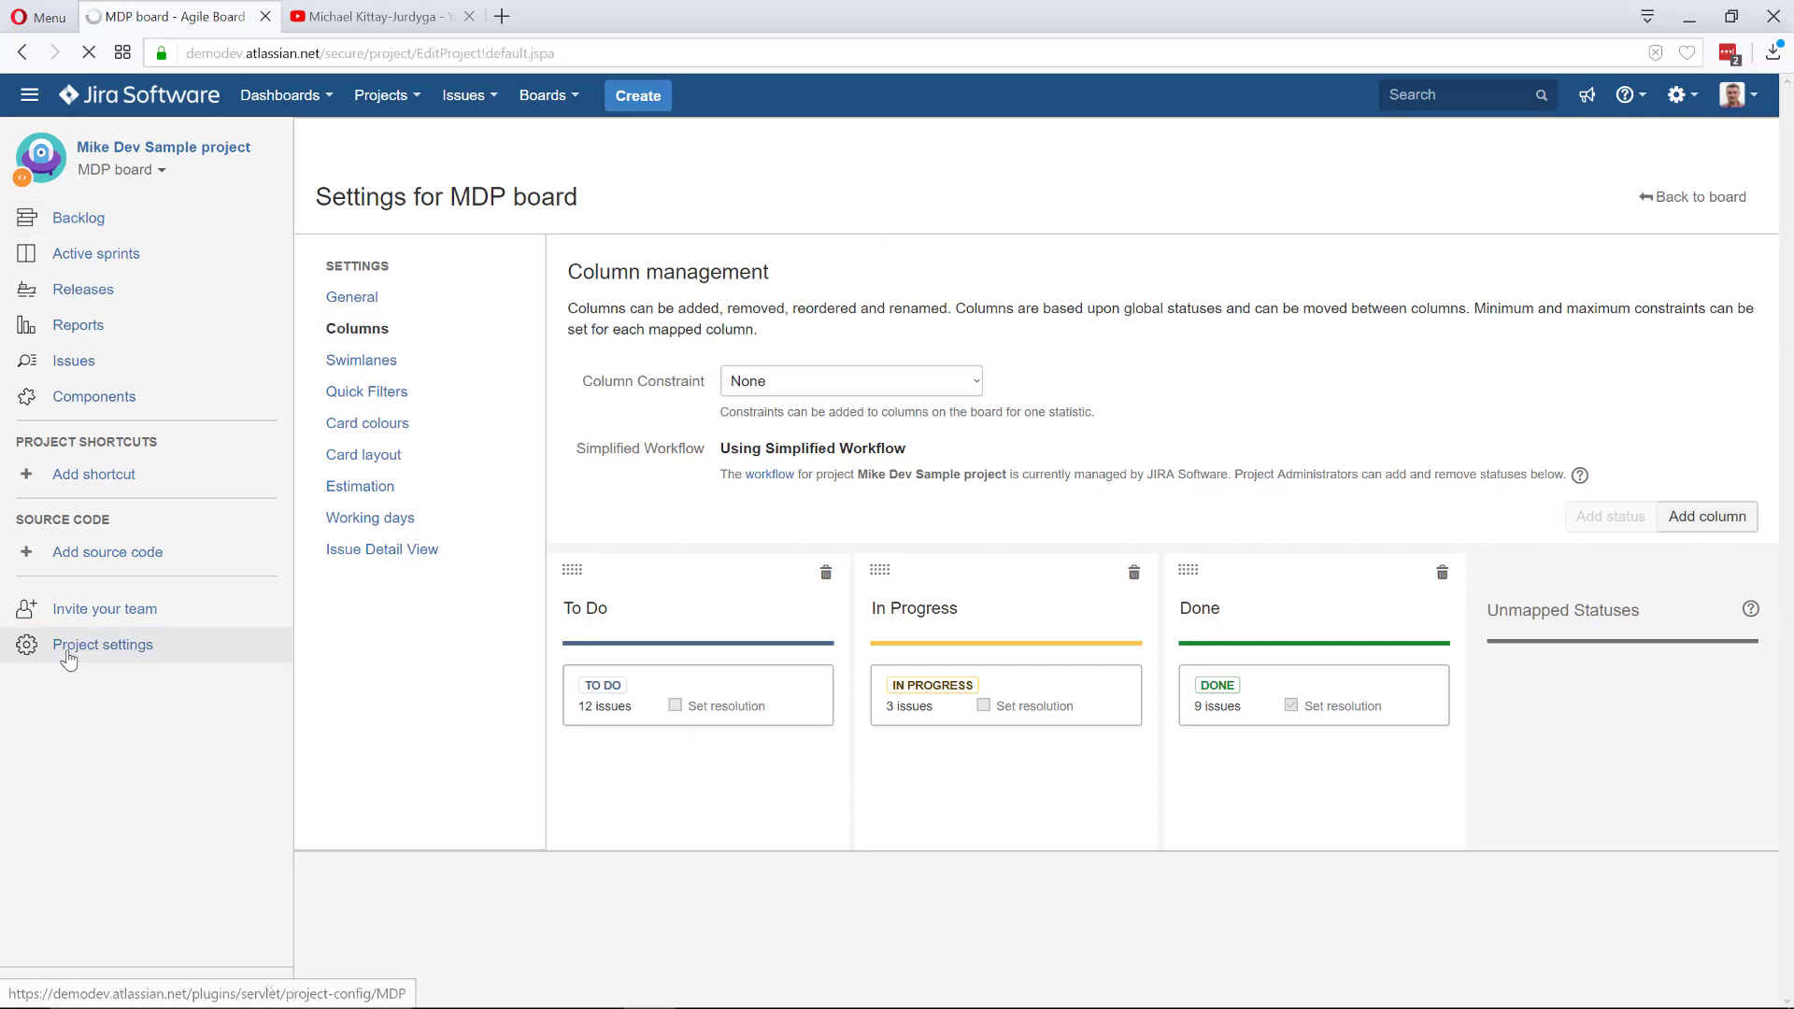
{"action": "left_click", "coordinate": [414, 257]}
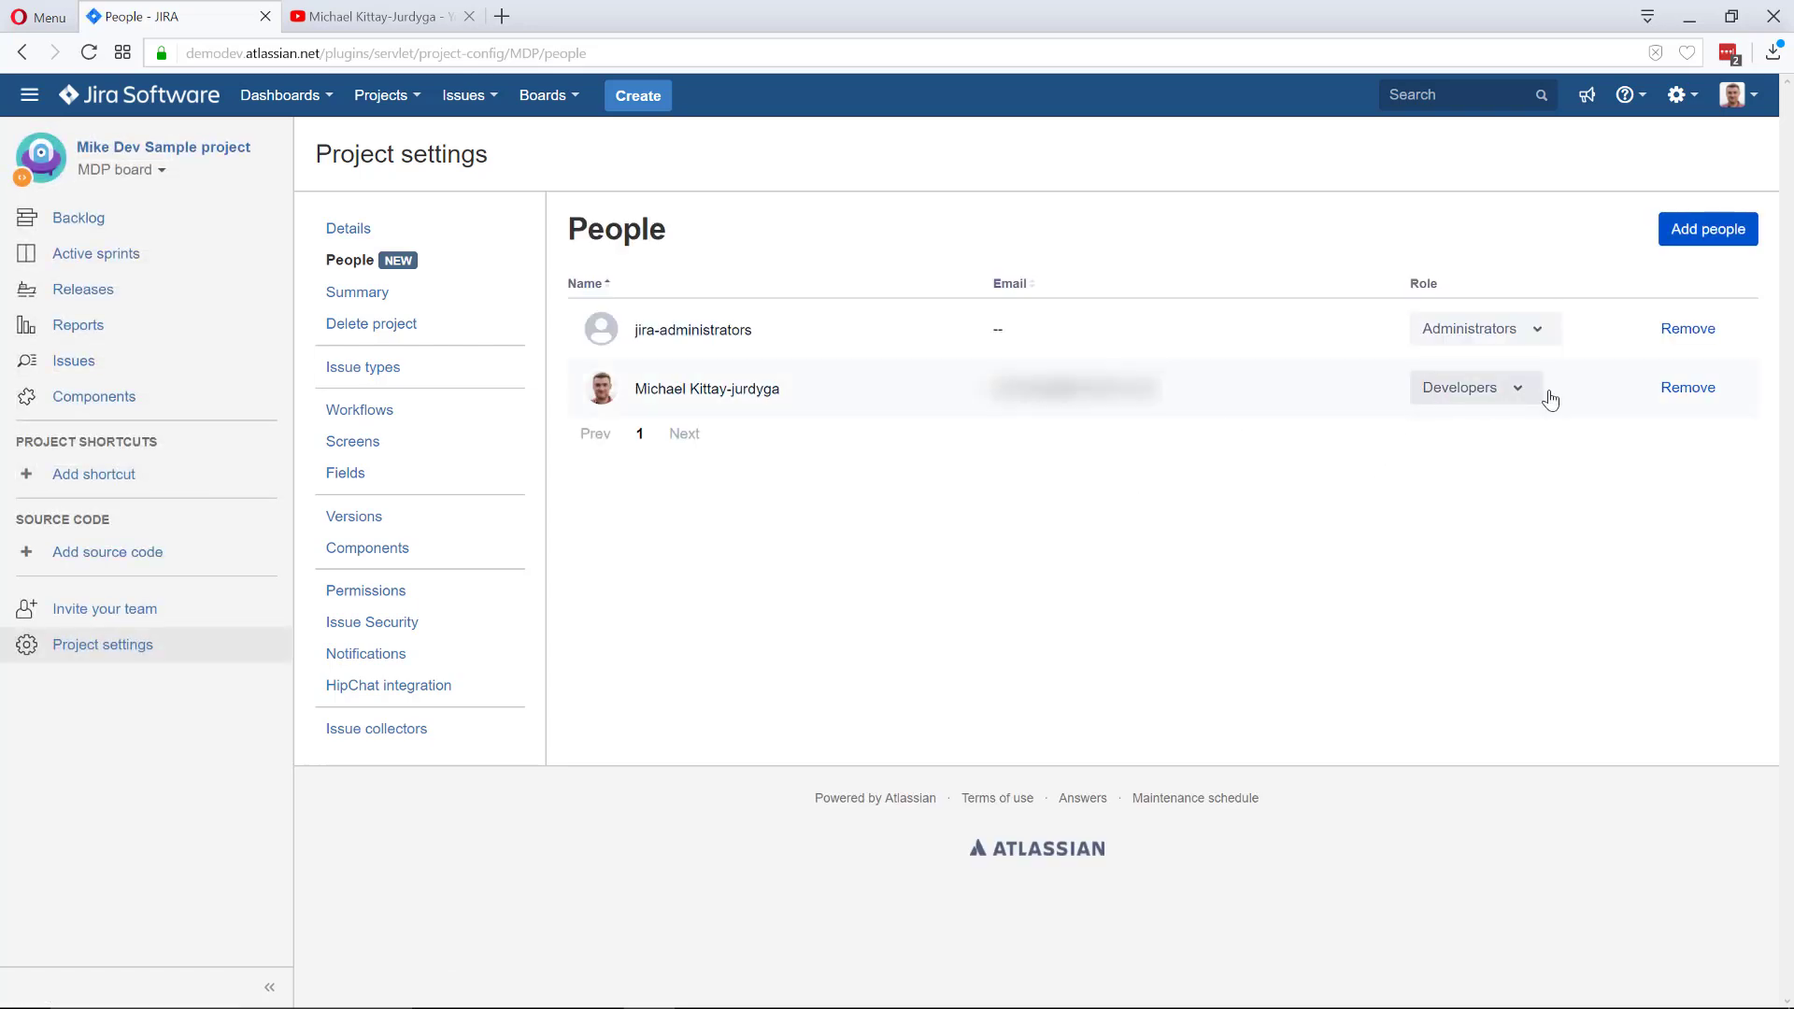
{"action": "left_click", "coordinate": [1513, 392]}
{"action": "left_click", "coordinate": [1499, 441]}
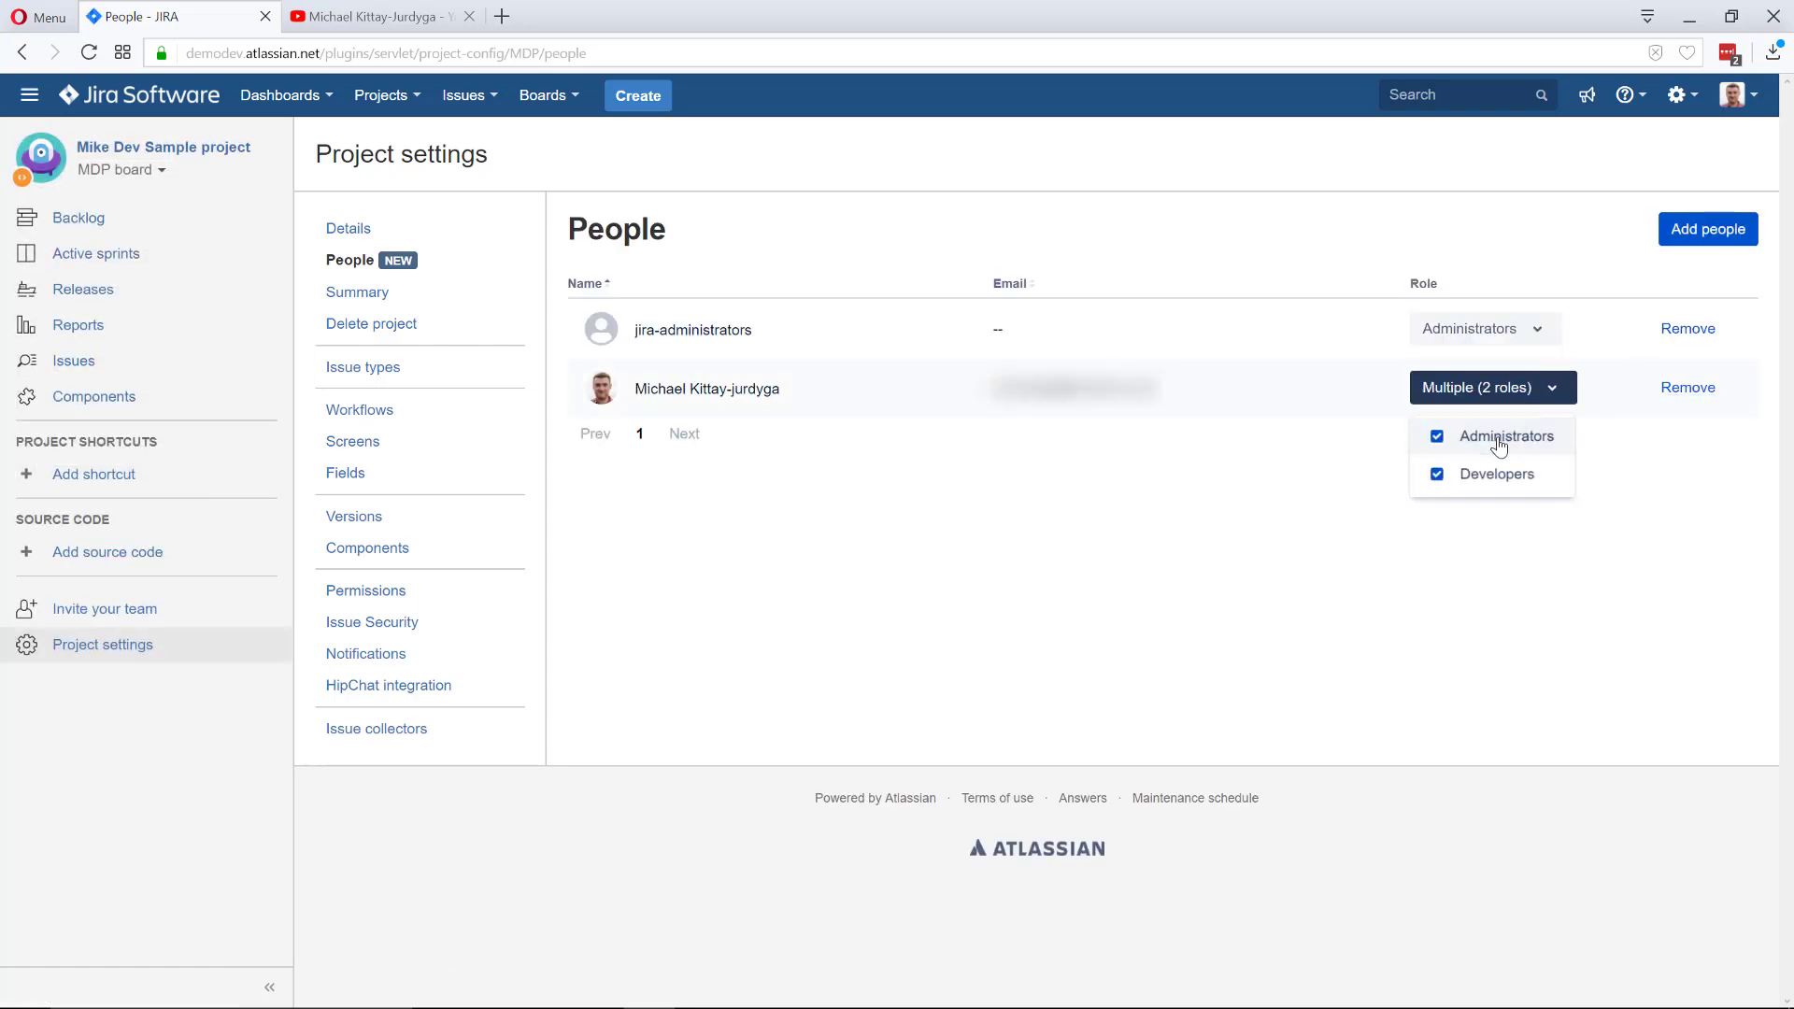
{"action": "left_click", "coordinate": [1579, 651]}
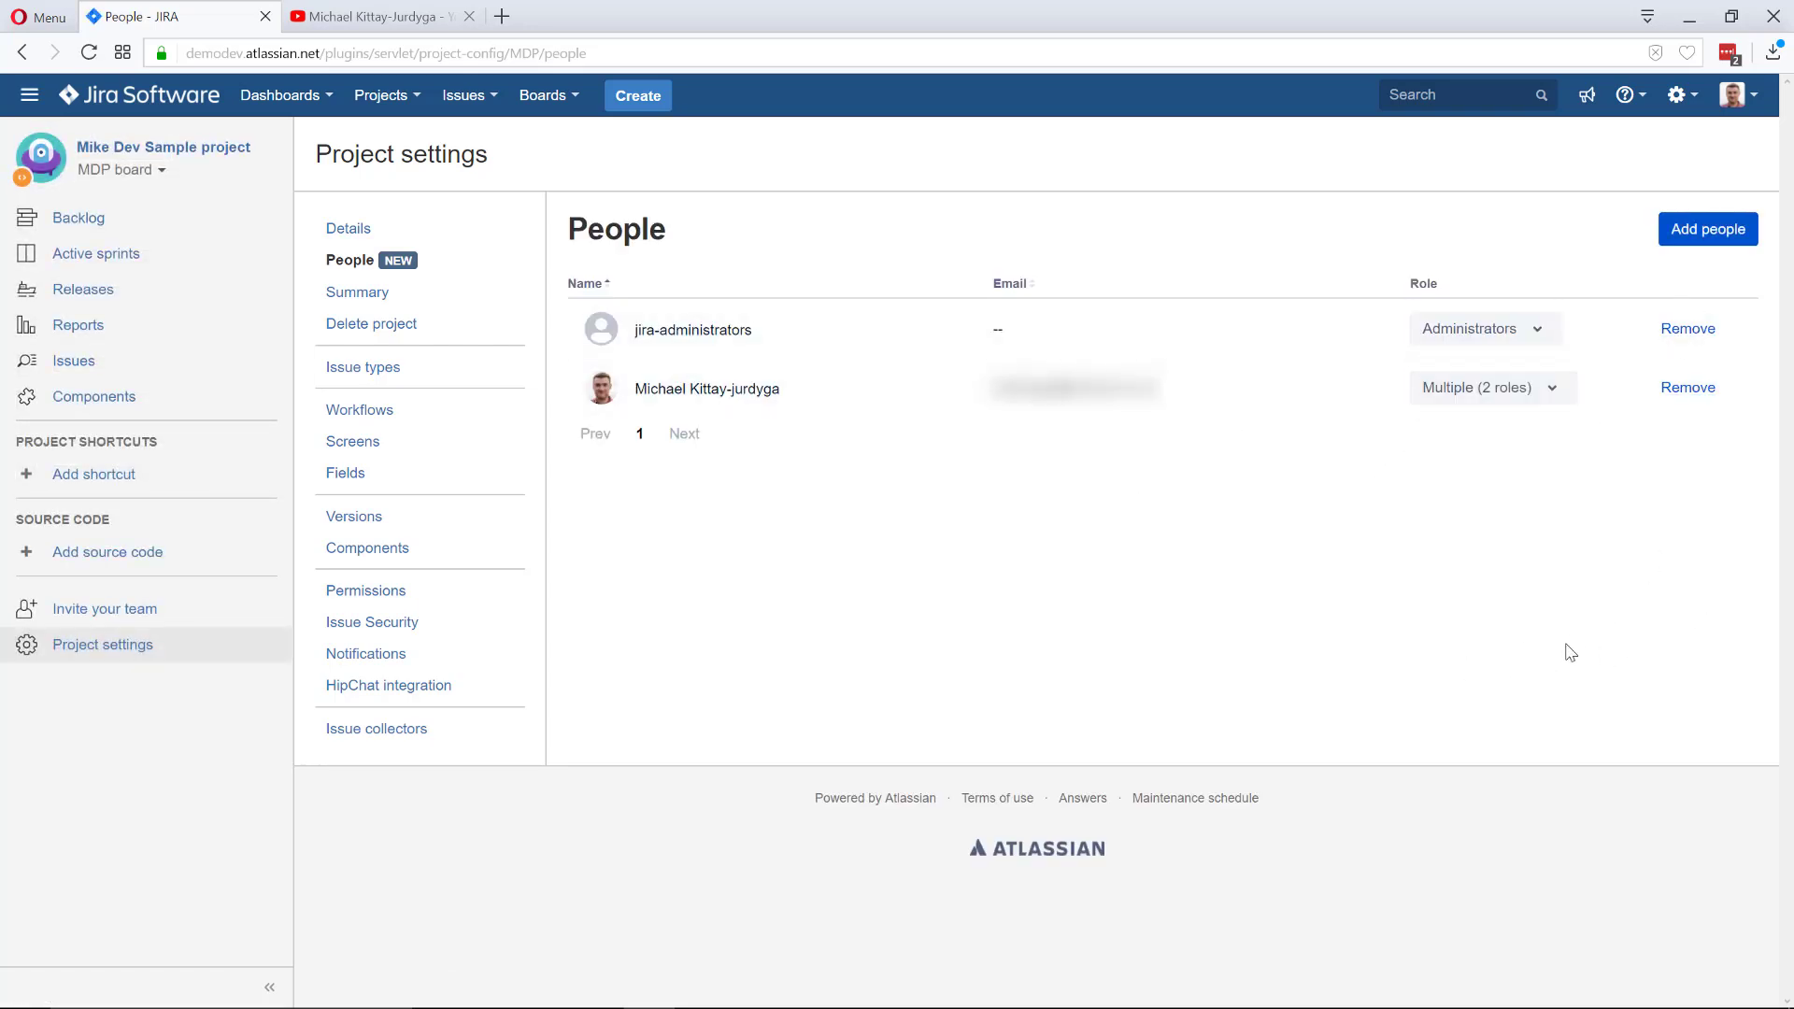
{"action": "left_click", "coordinate": [1520, 389]}
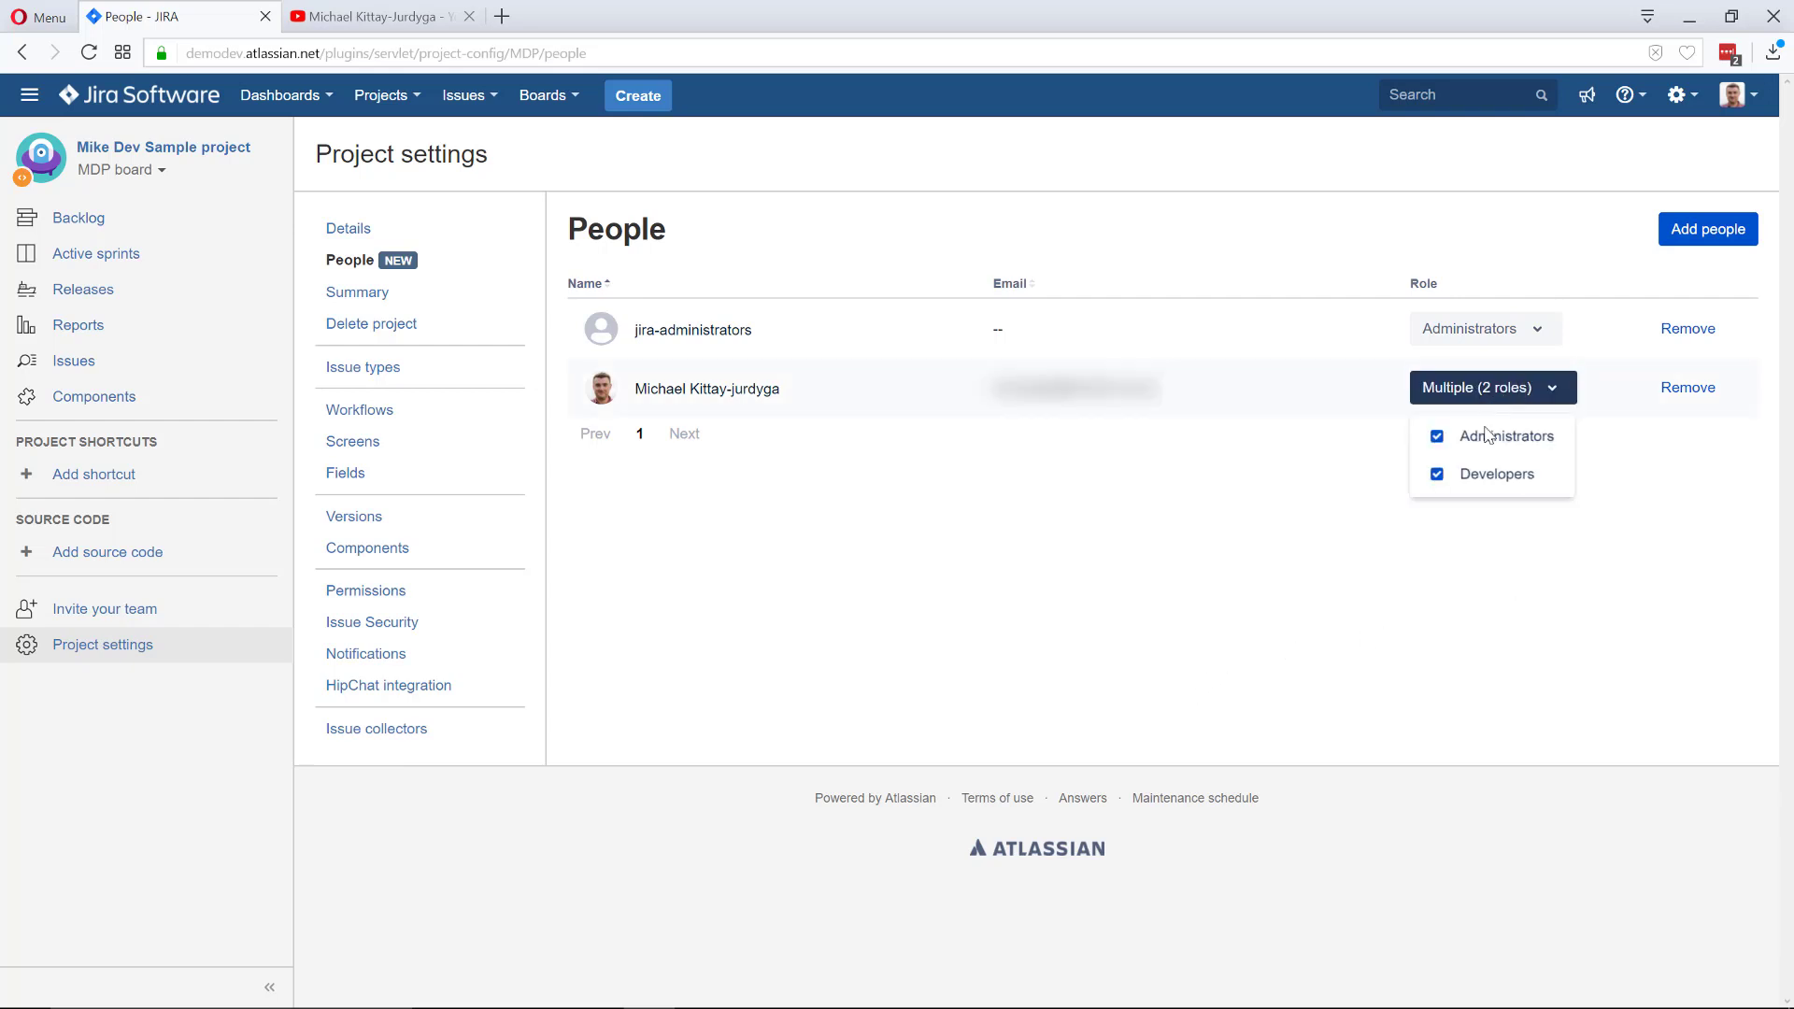
{"action": "left_click", "coordinate": [1582, 619]}
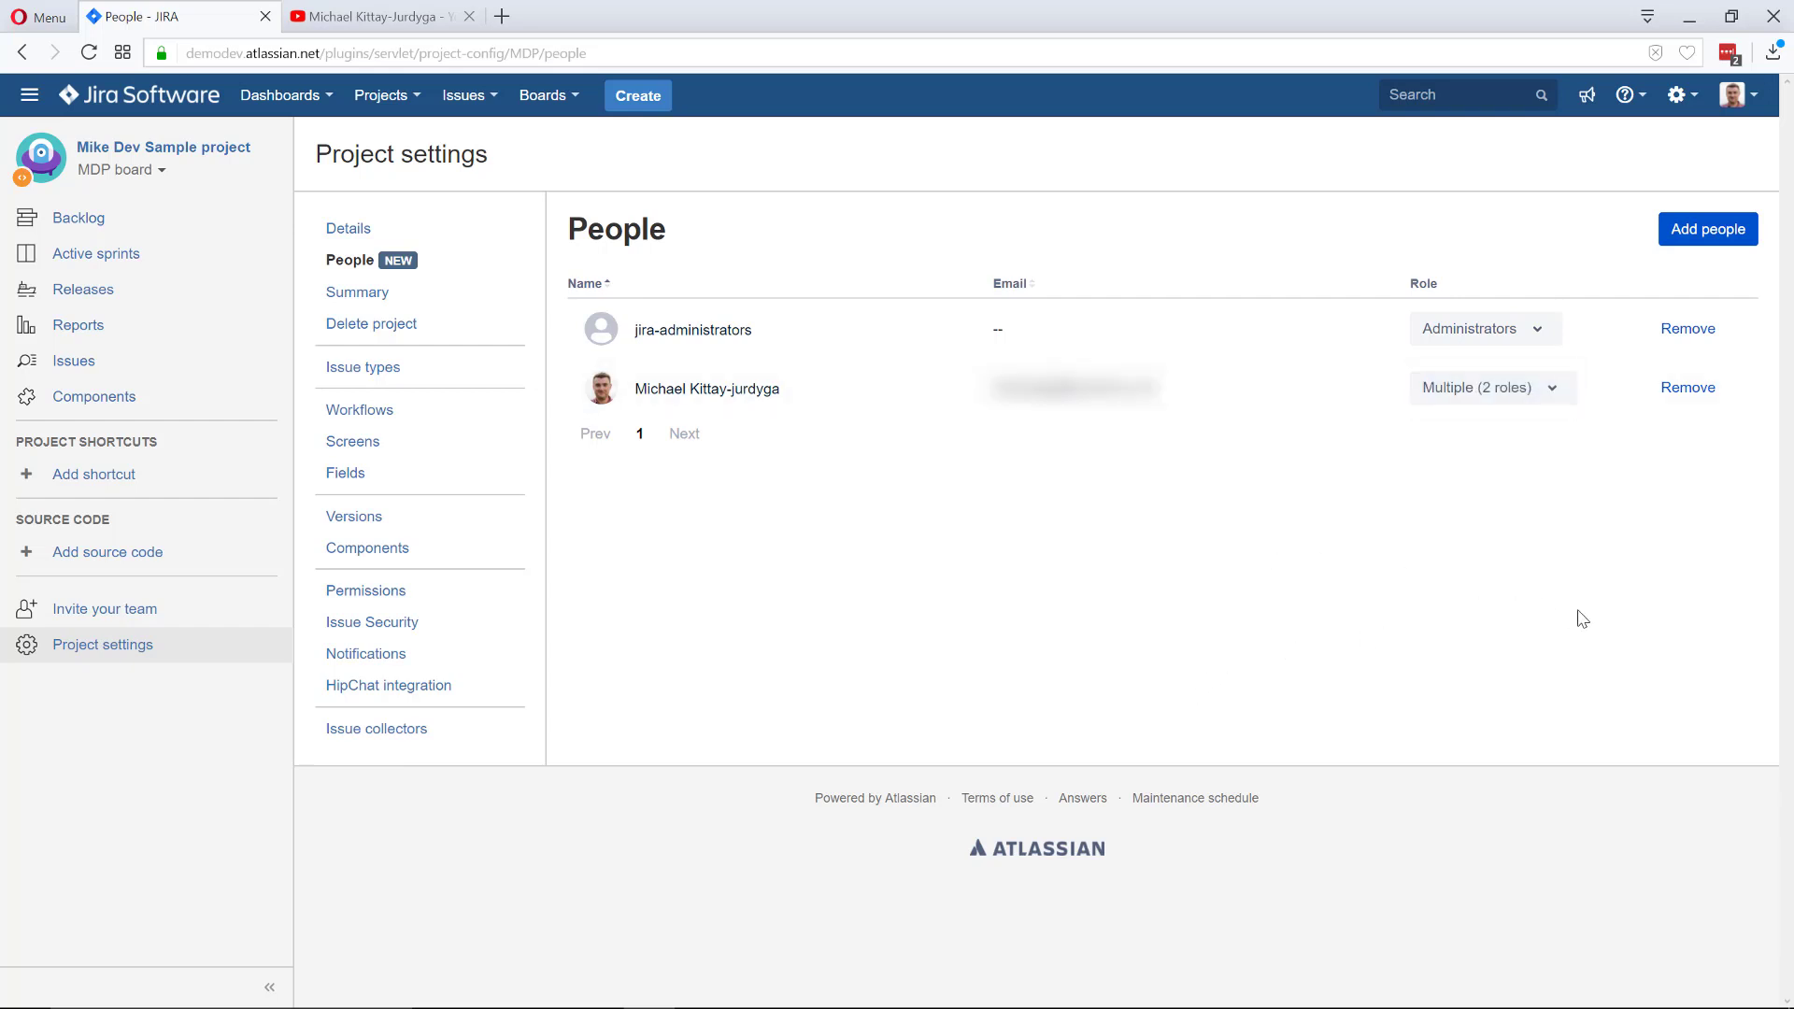
Reopen the MDP board's column management page from the backlog and check the Simplified Workflow setting
{"action": "left_click", "coordinate": [84, 220]}
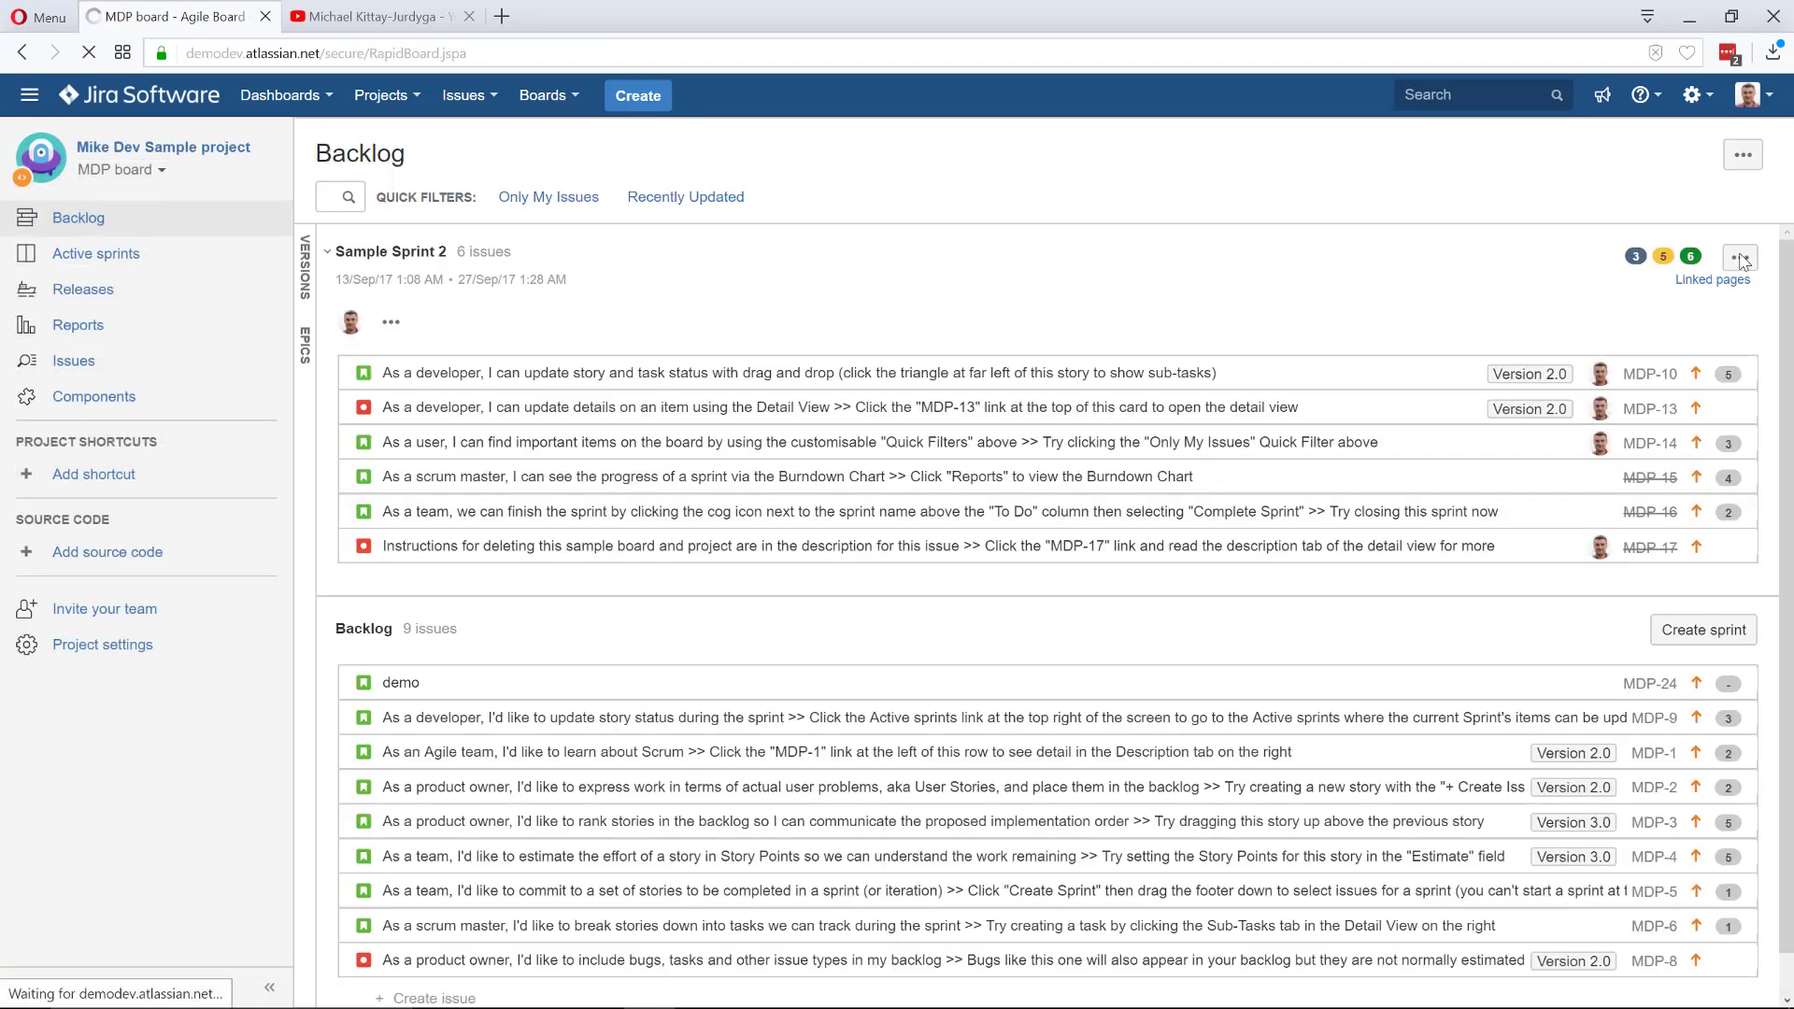
{"action": "left_click", "coordinate": [1742, 155]}
{"action": "left_click", "coordinate": [1662, 192]}
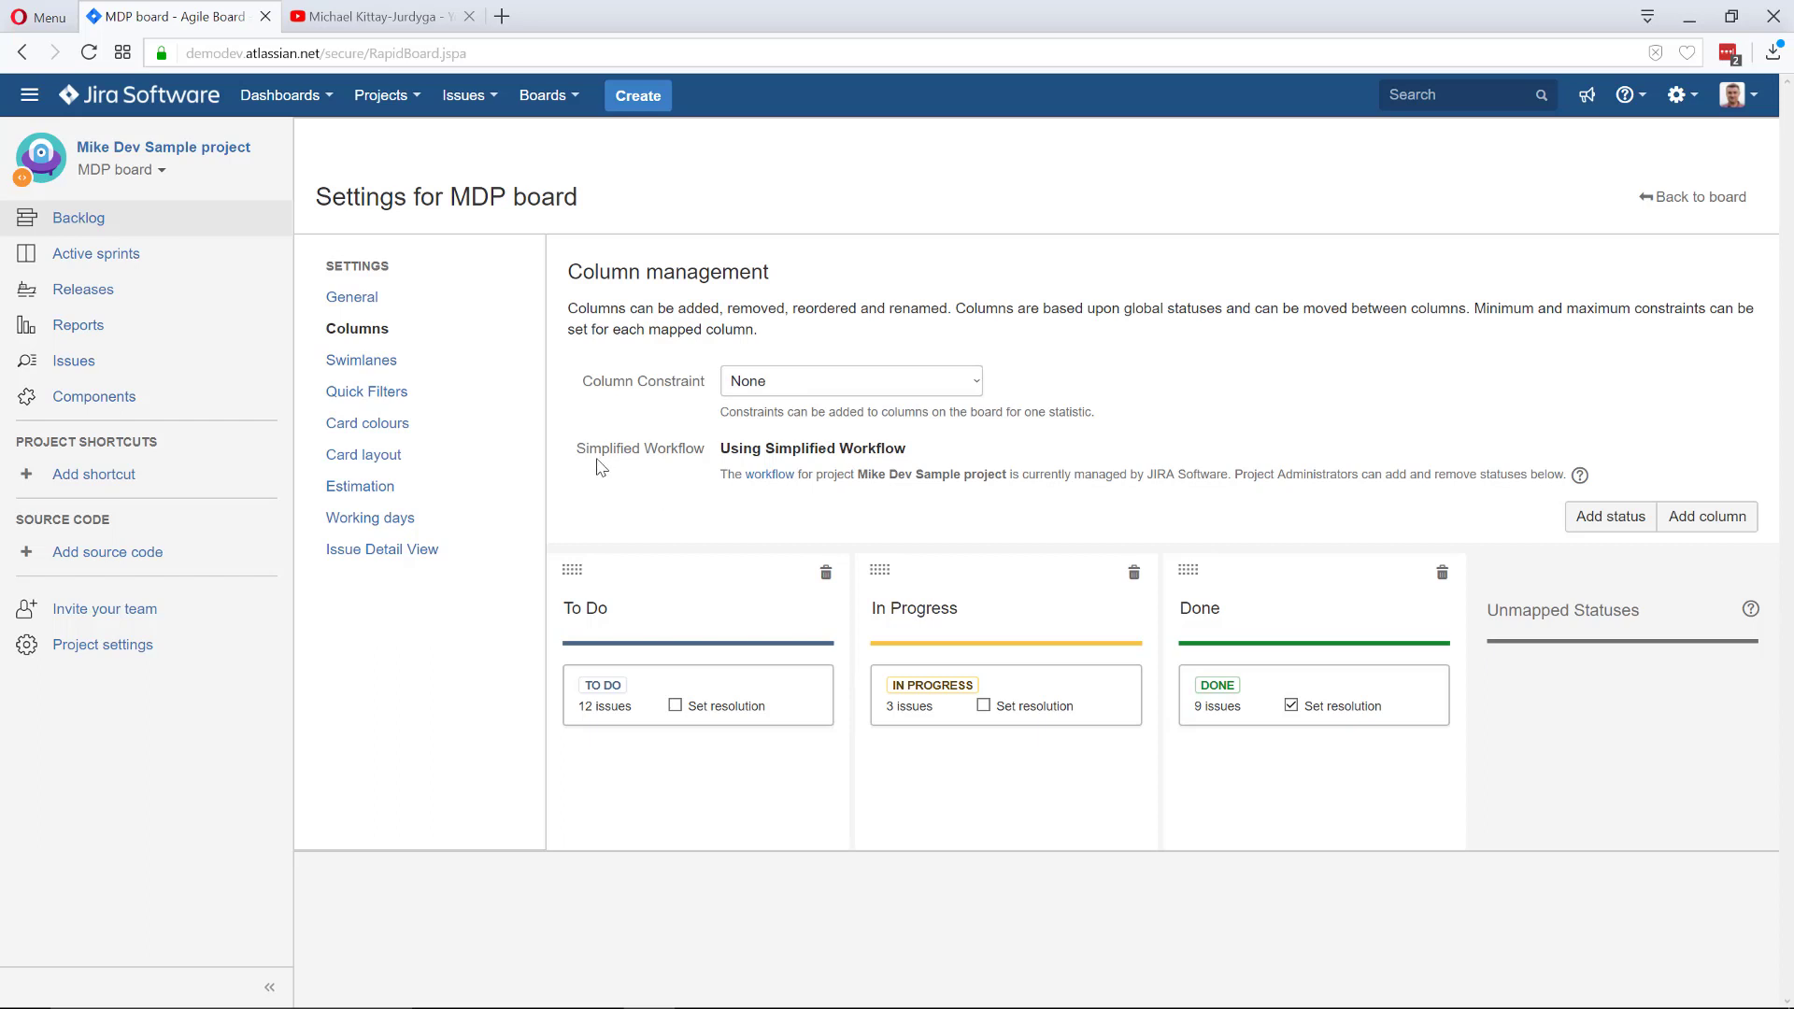
{"action": "left_click_drag", "start_coordinate": [578, 450], "coordinate": [919, 449]}
{"action": "left_click", "coordinate": [954, 460]}
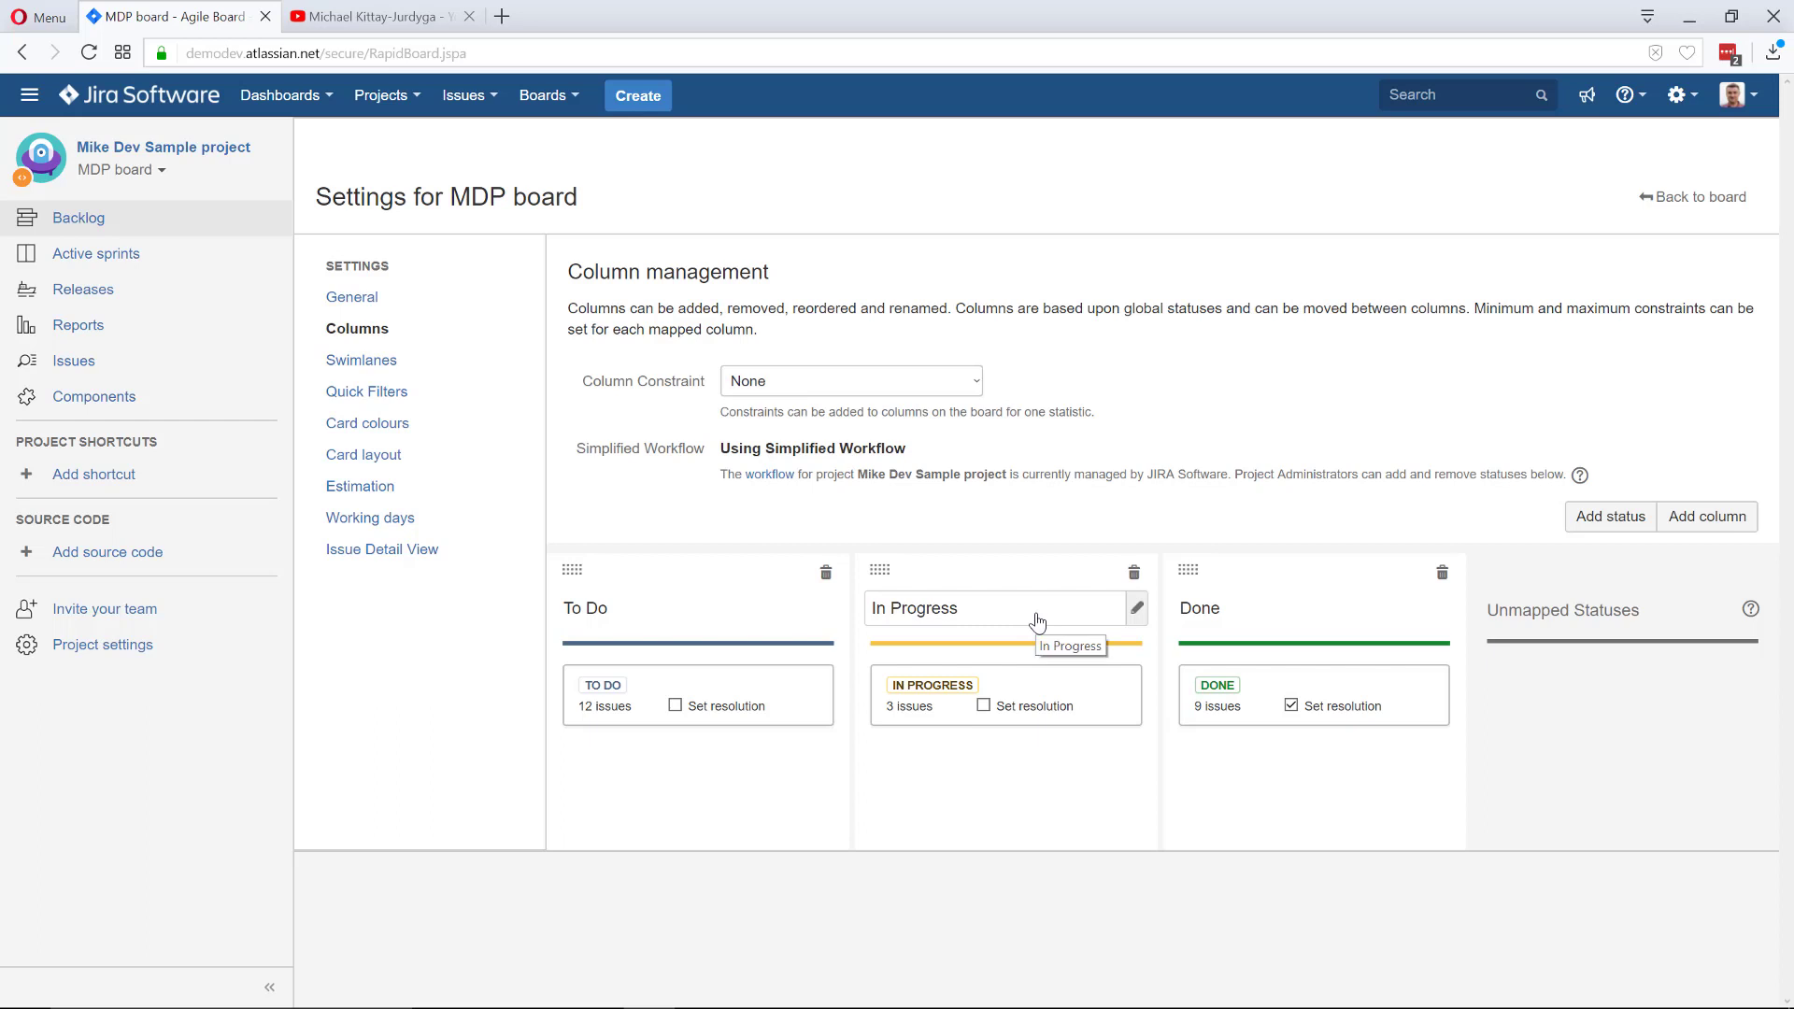
On the active sprint board, move issue MDP-13 to In Progress and issue MDP-15 to To Do
{"action": "left_click", "coordinate": [122, 260]}
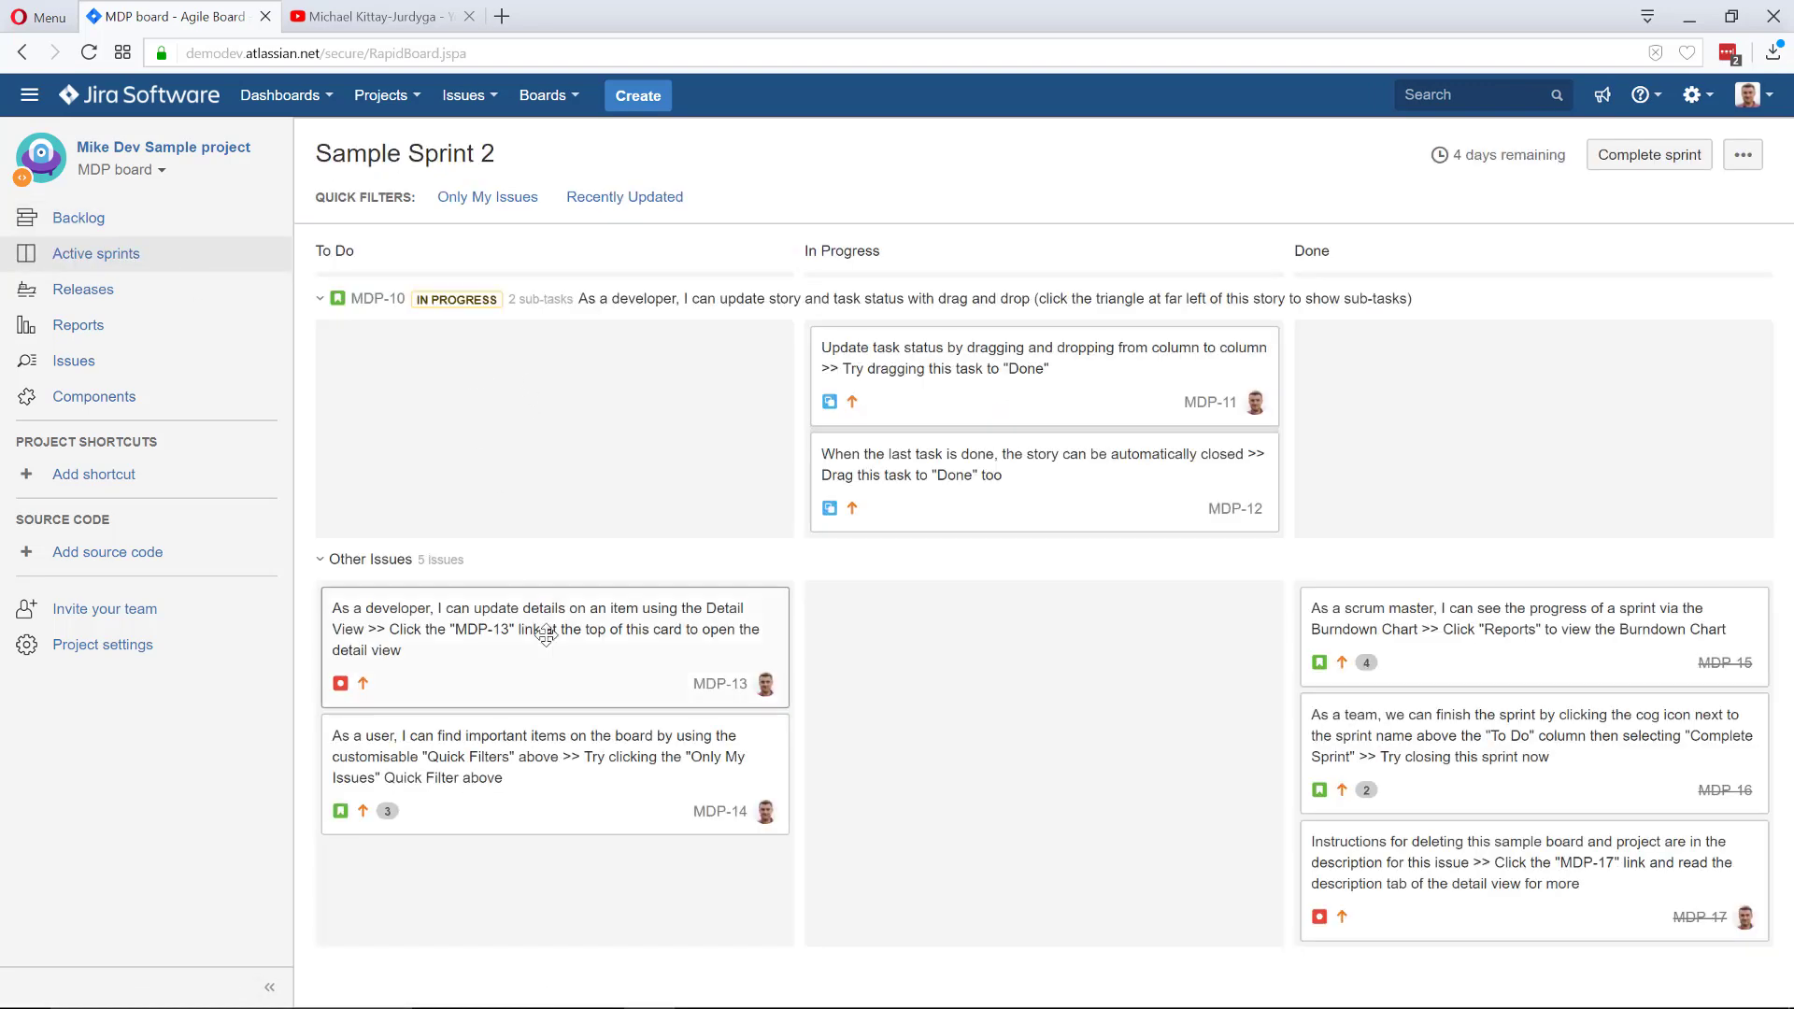
{"action": "left_click_drag", "start_coordinate": [542, 629], "coordinate": [1031, 633]}
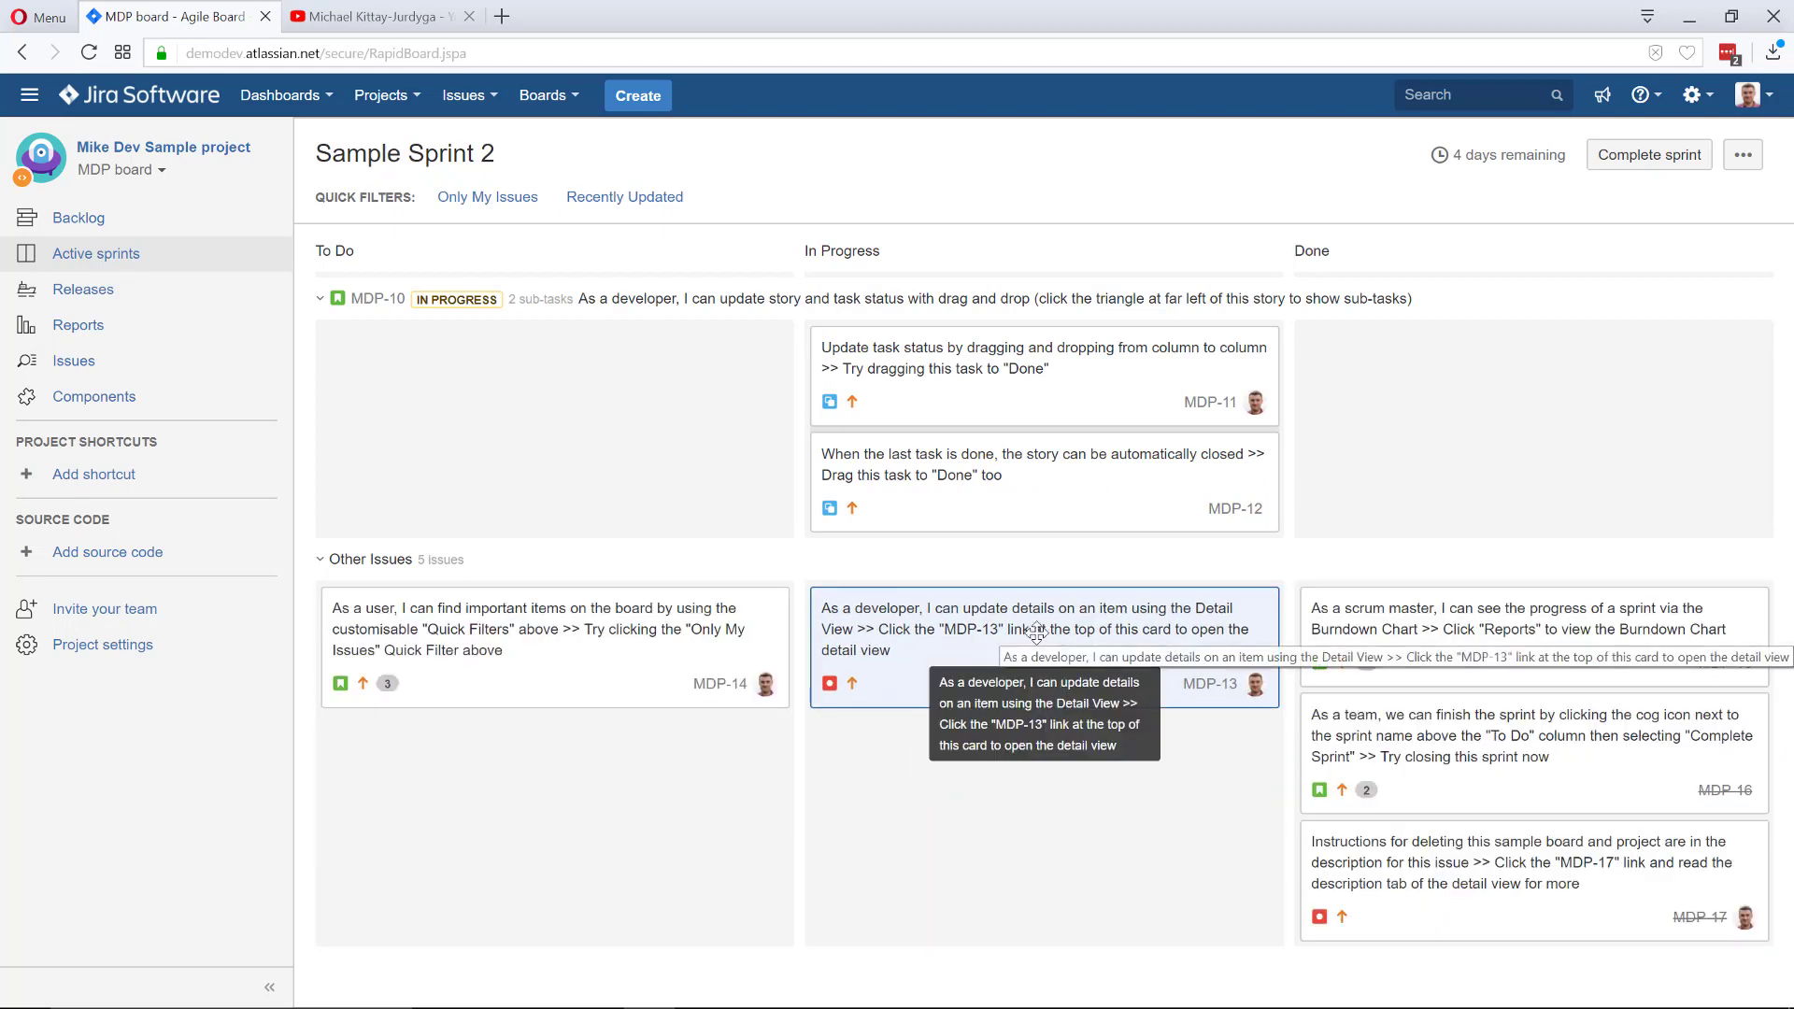
{"action": "left_click_drag", "start_coordinate": [1581, 653], "coordinate": [586, 667]}
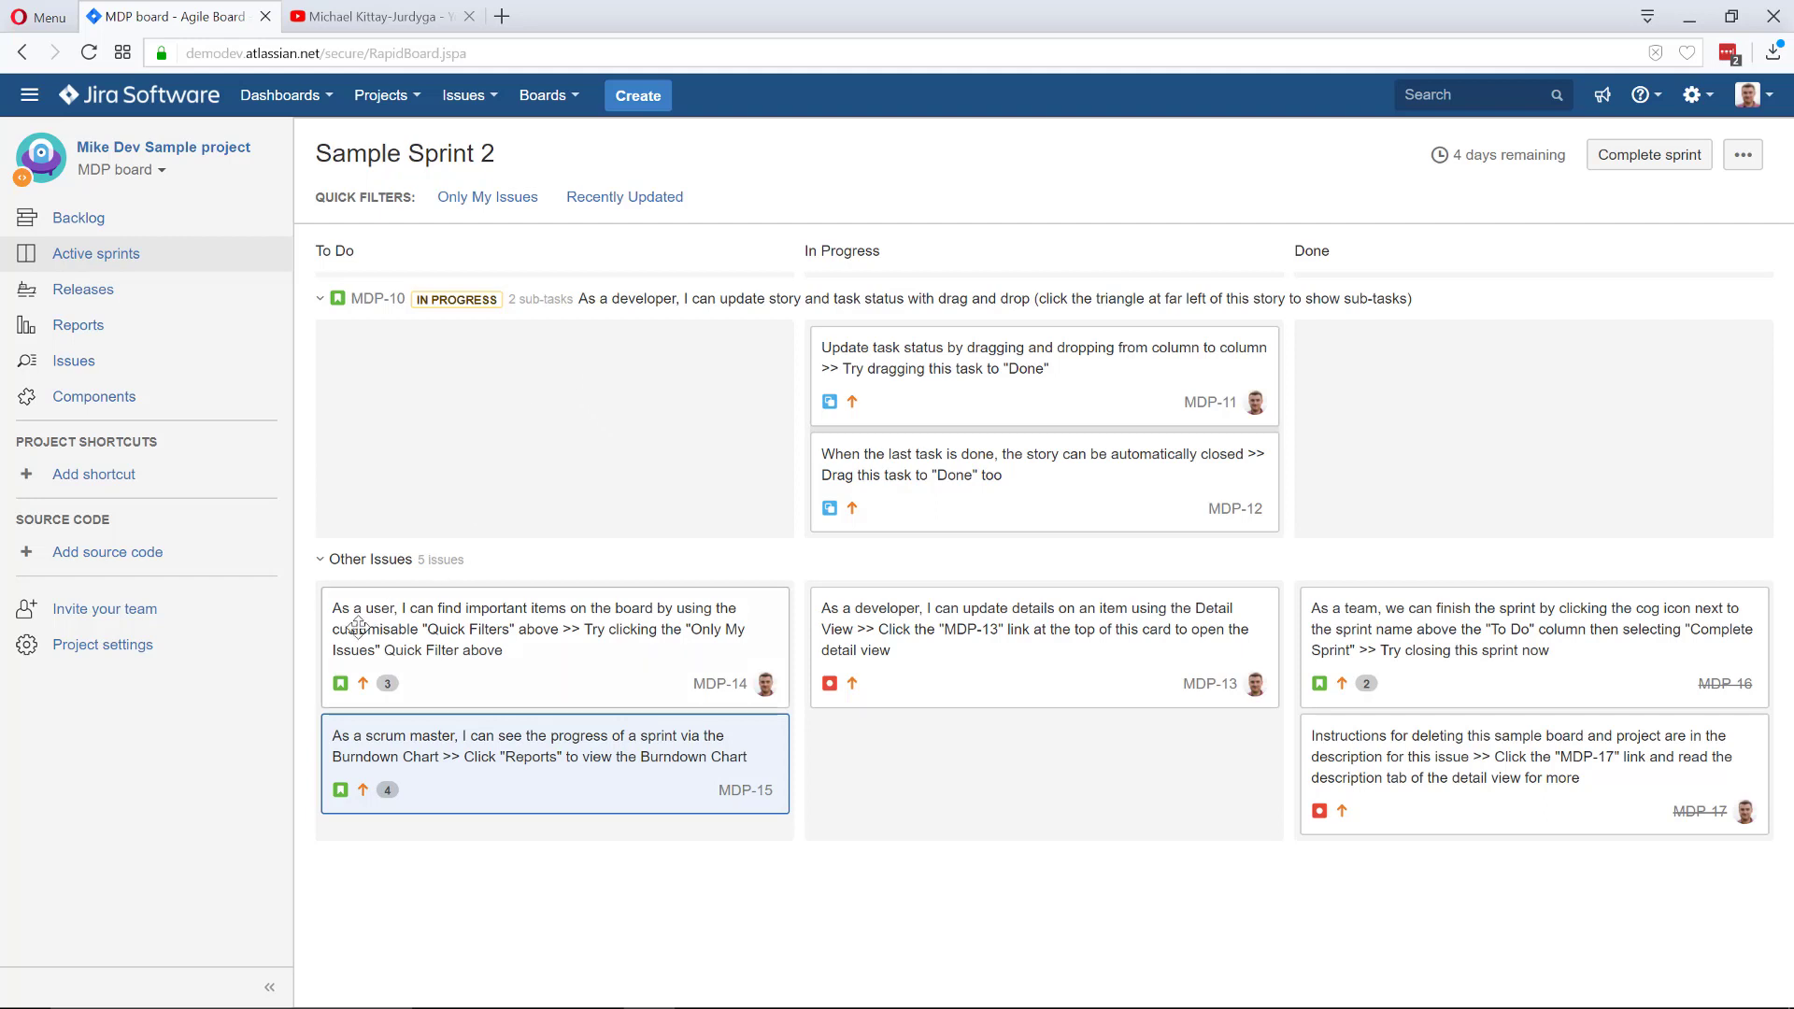
View the diagram of the Software Simplified Workflow in the project's workflow settings, including its transitions, and close it
{"action": "left_click", "coordinate": [145, 648]}
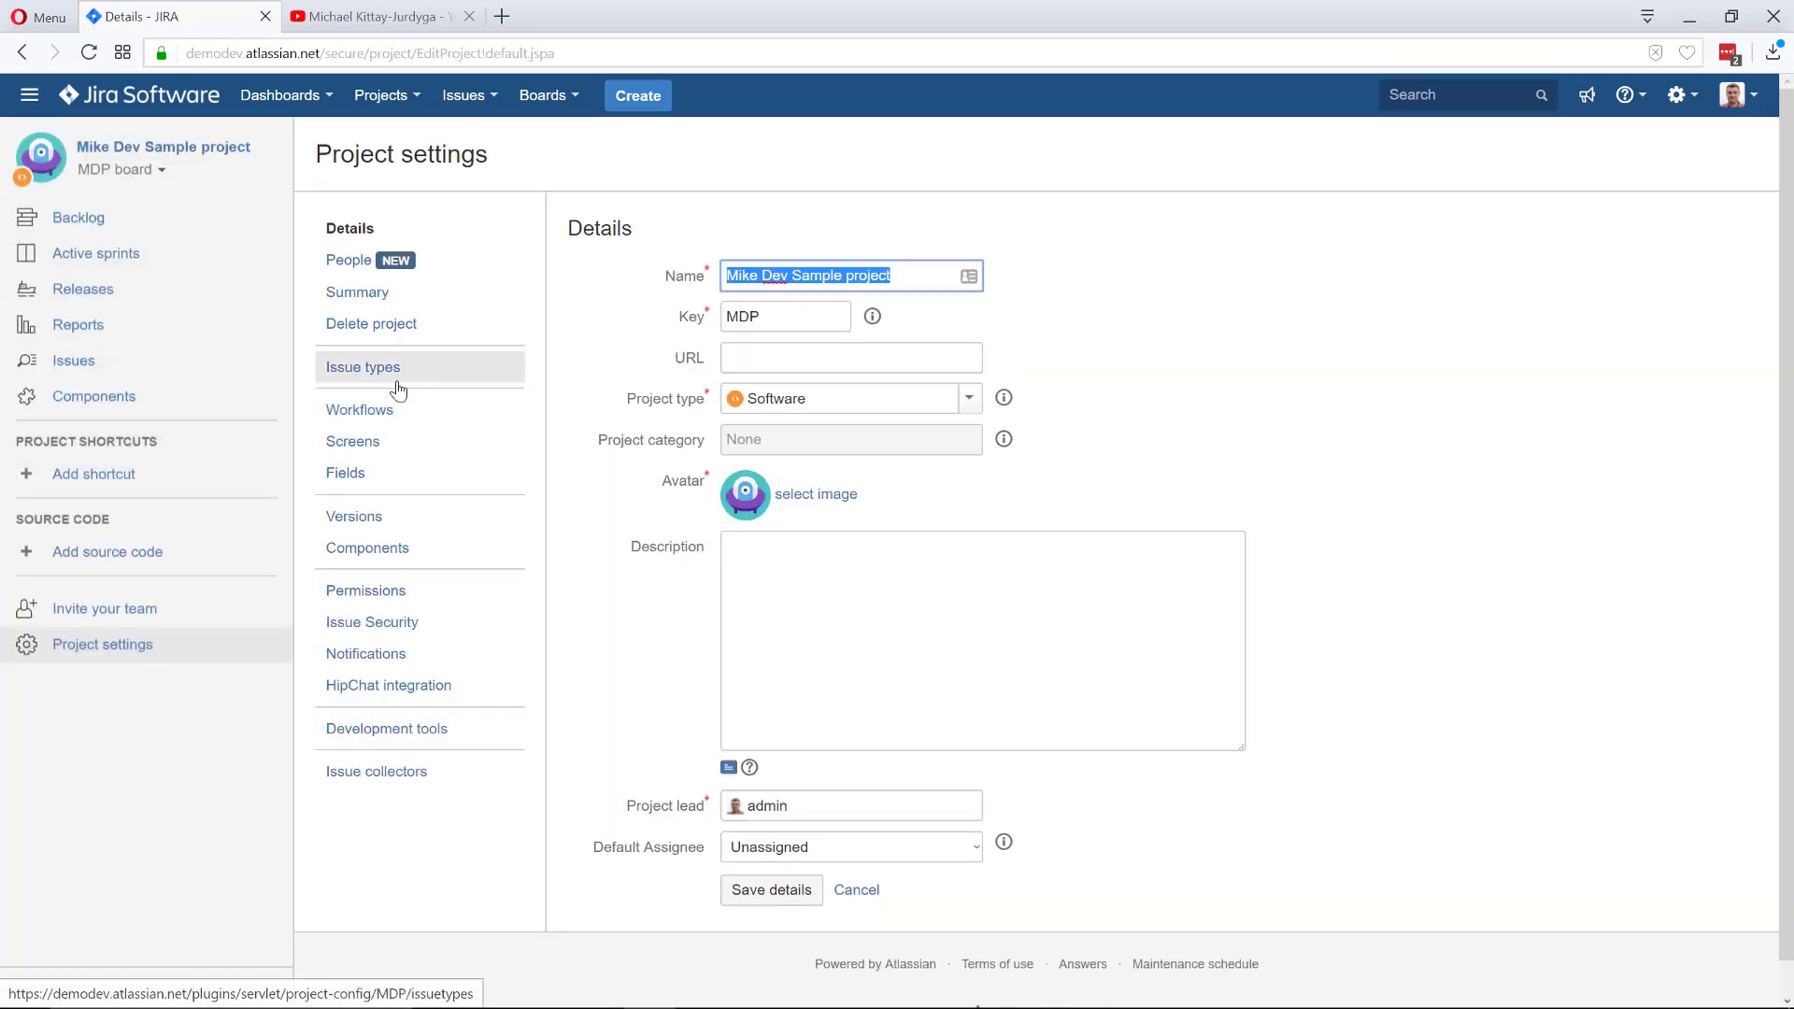
{"action": "left_click", "coordinate": [391, 411]}
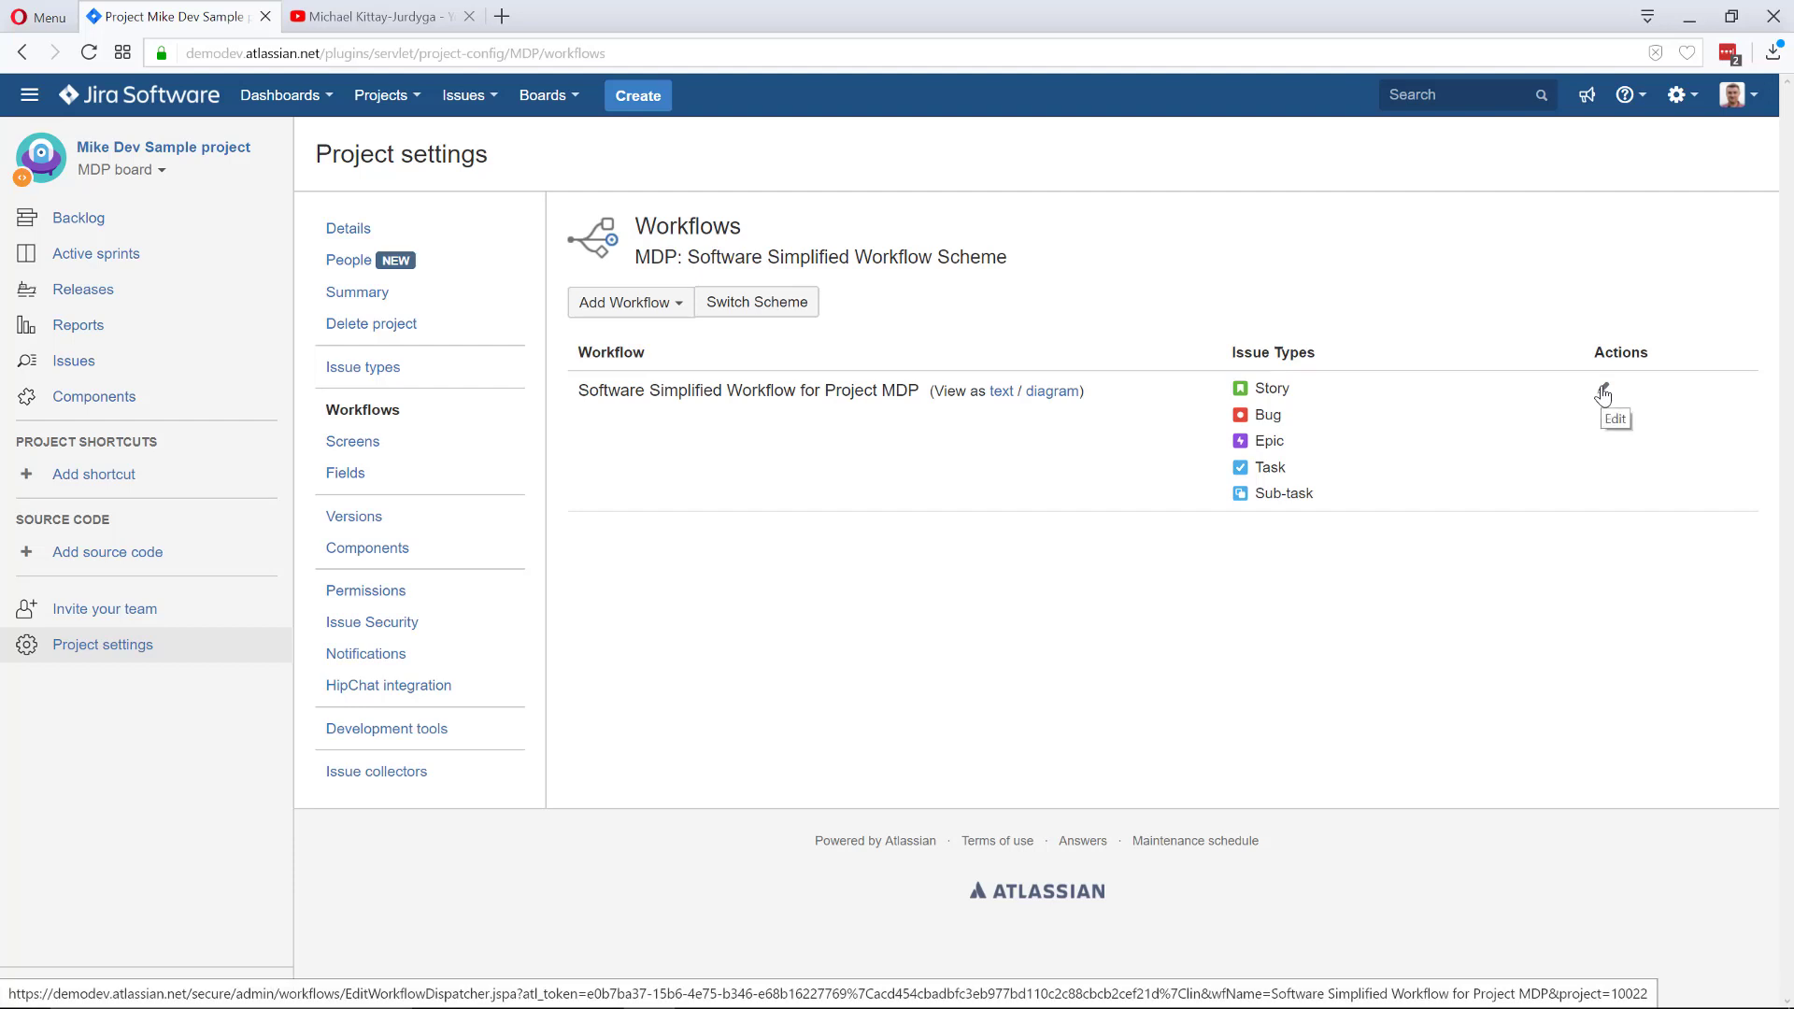
{"action": "left_click", "coordinate": [1050, 391]}
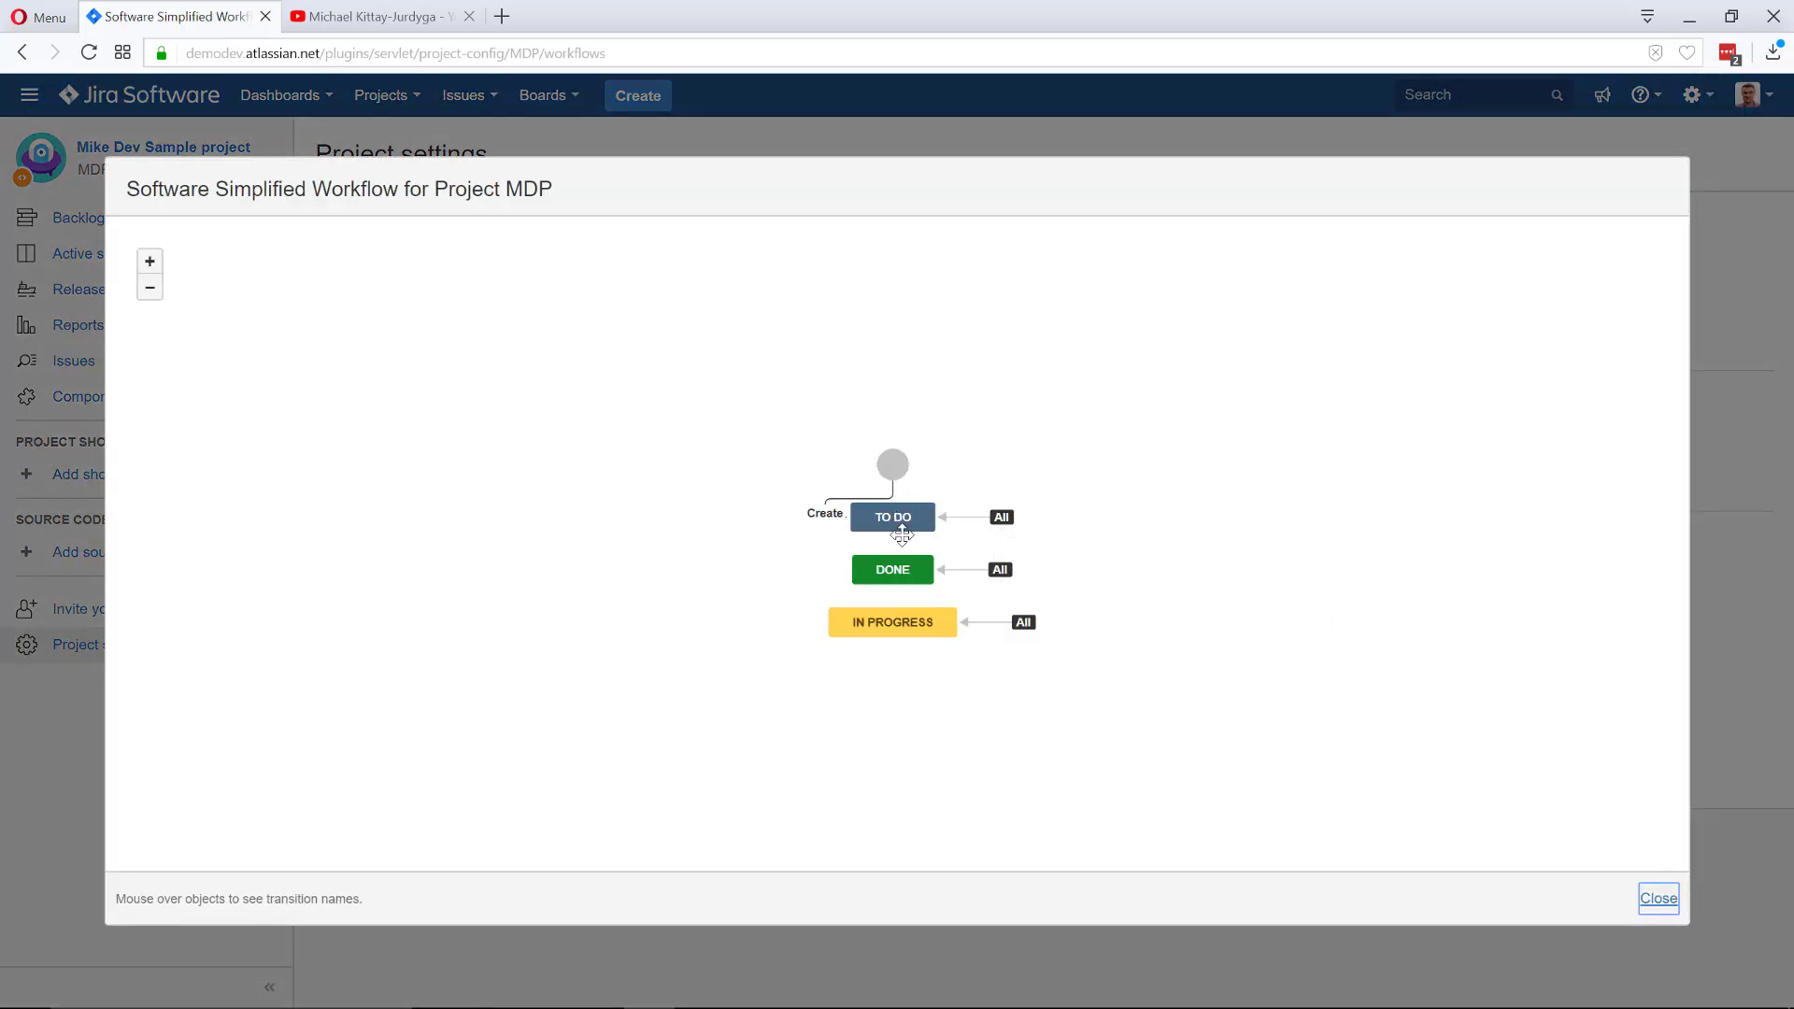
{"action": "mouse_move", "coordinate": [1002, 521]}
{"action": "left_click", "coordinate": [1655, 897]}
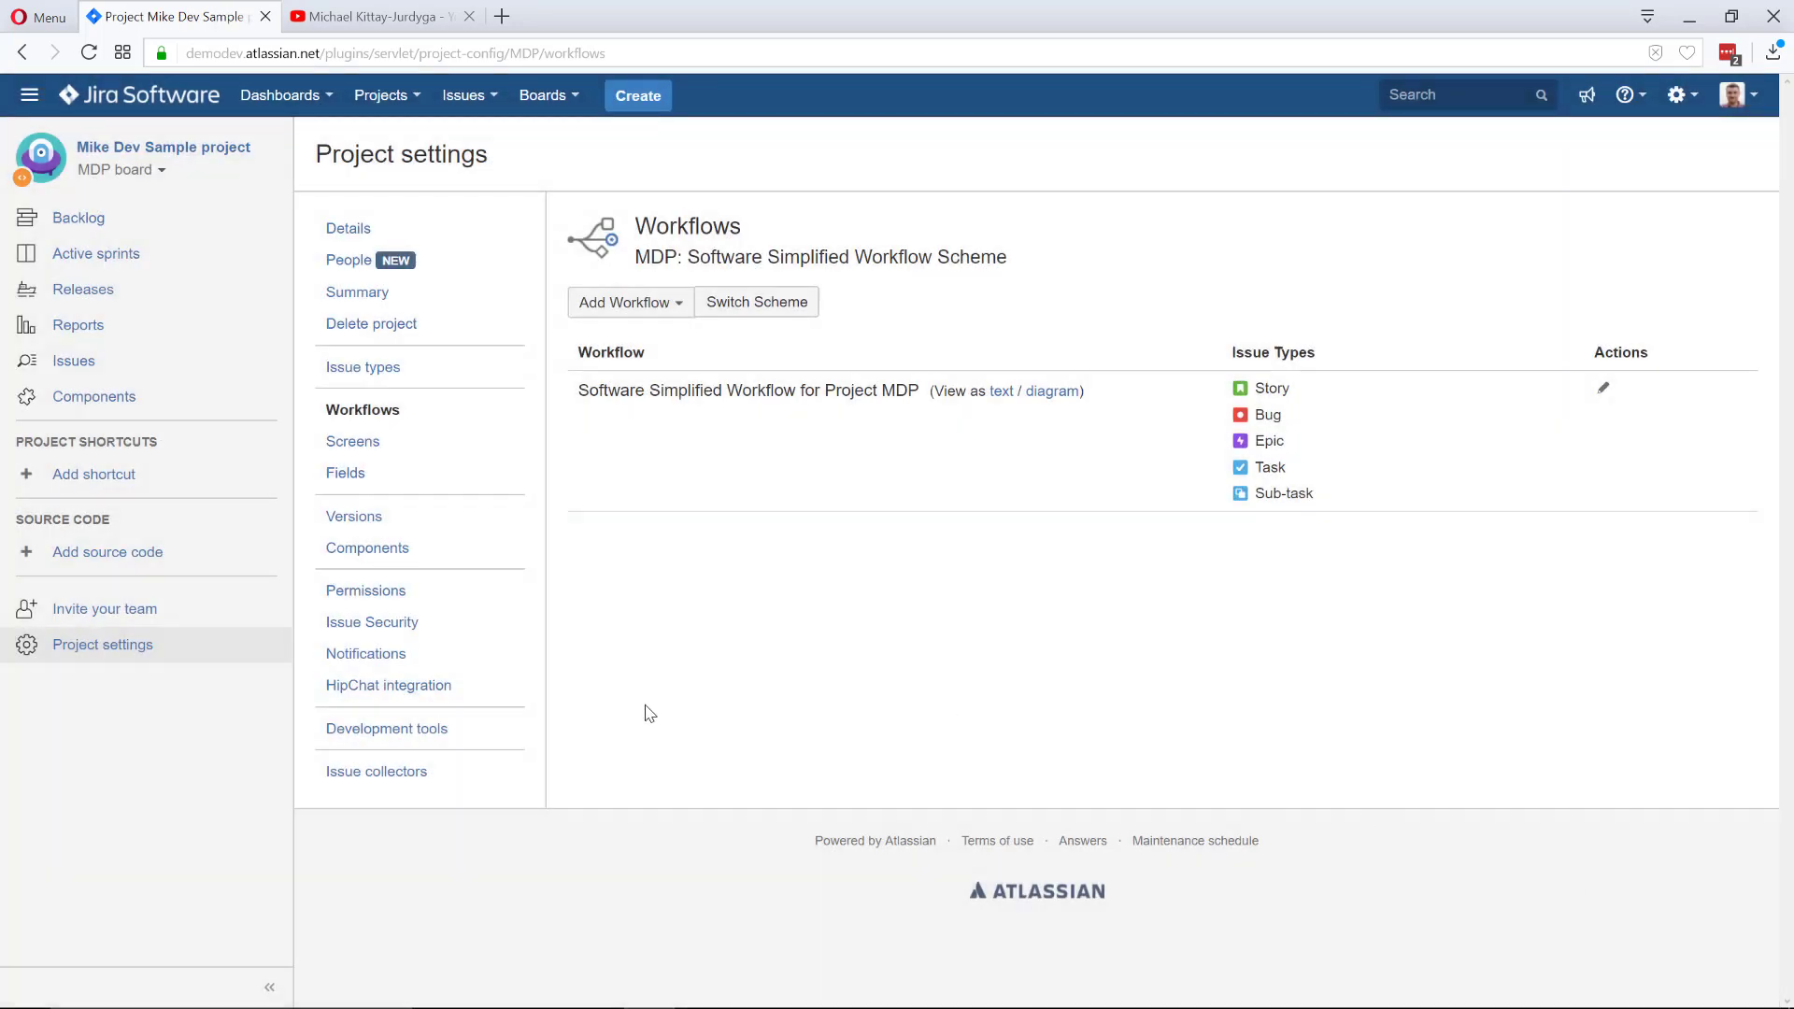
Go back to the backlog and open the MDP board's settings for managing columns
{"action": "left_click", "coordinate": [84, 224]}
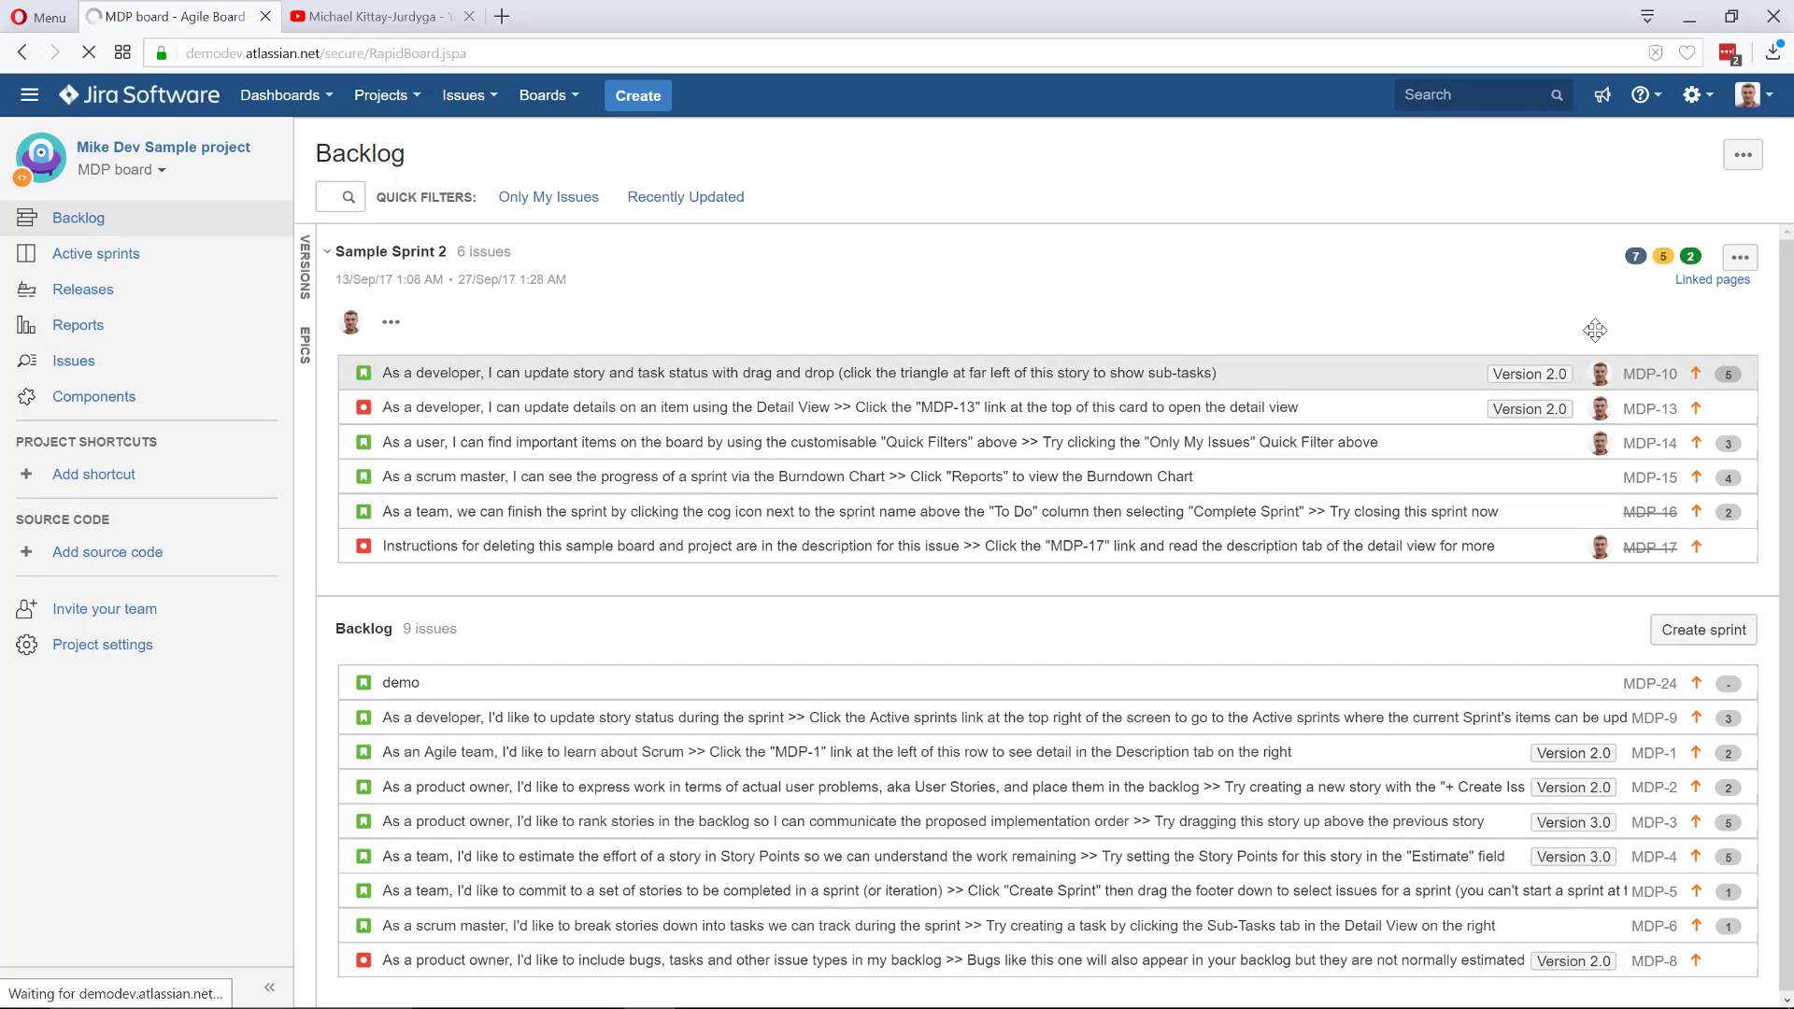
{"action": "left_click", "coordinate": [1744, 157]}
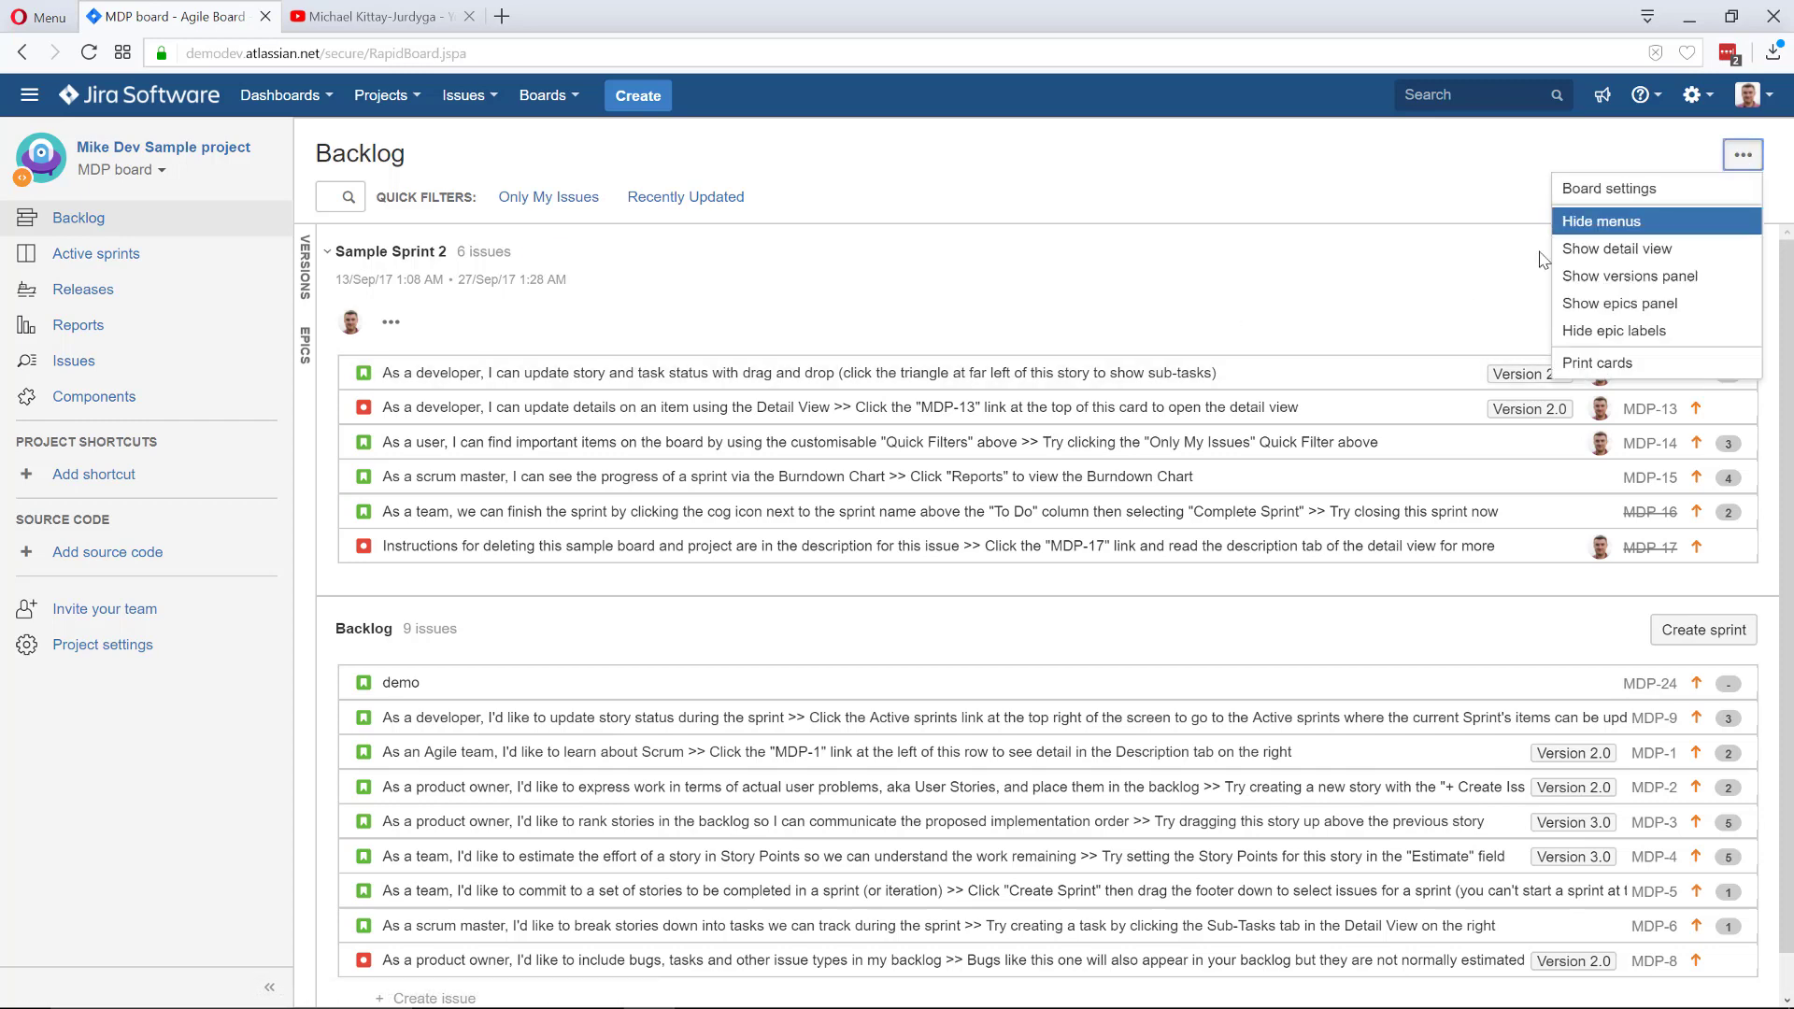
{"action": "left_click", "coordinate": [1637, 186]}
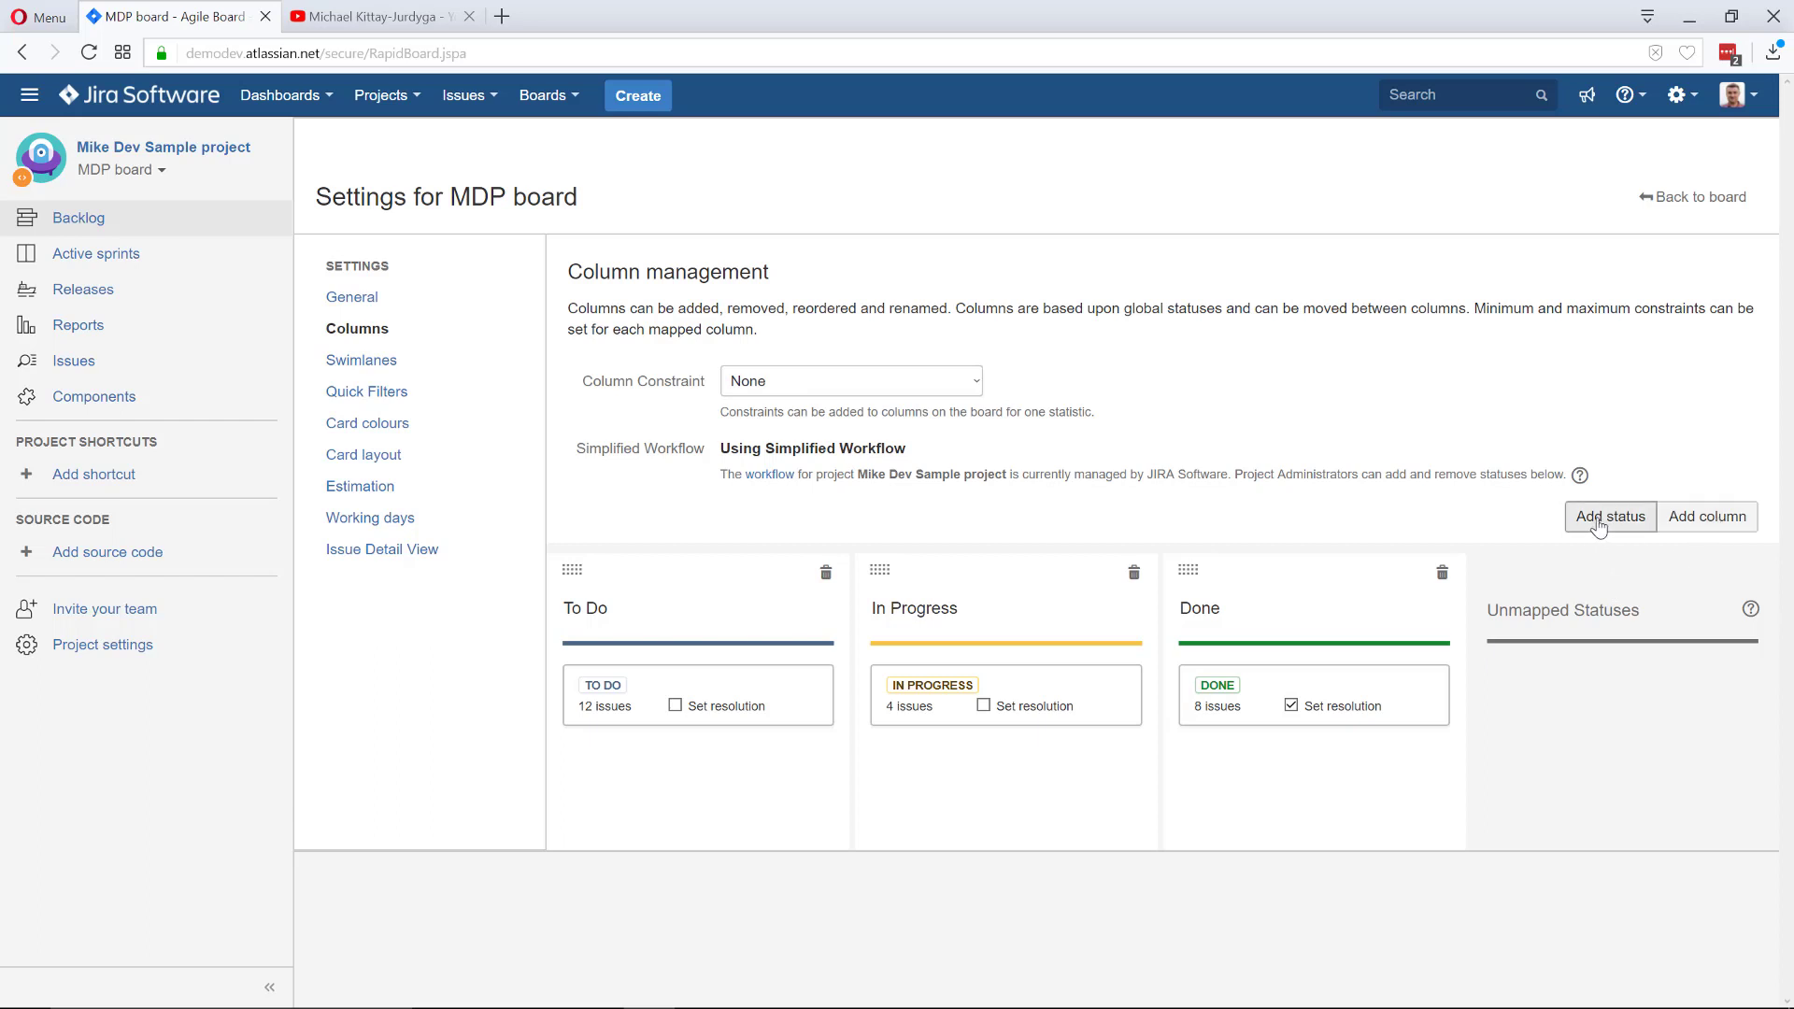
Start a new board column and name it Blocked, reusing the existing status of that name
{"action": "left_click", "coordinate": [1715, 519]}
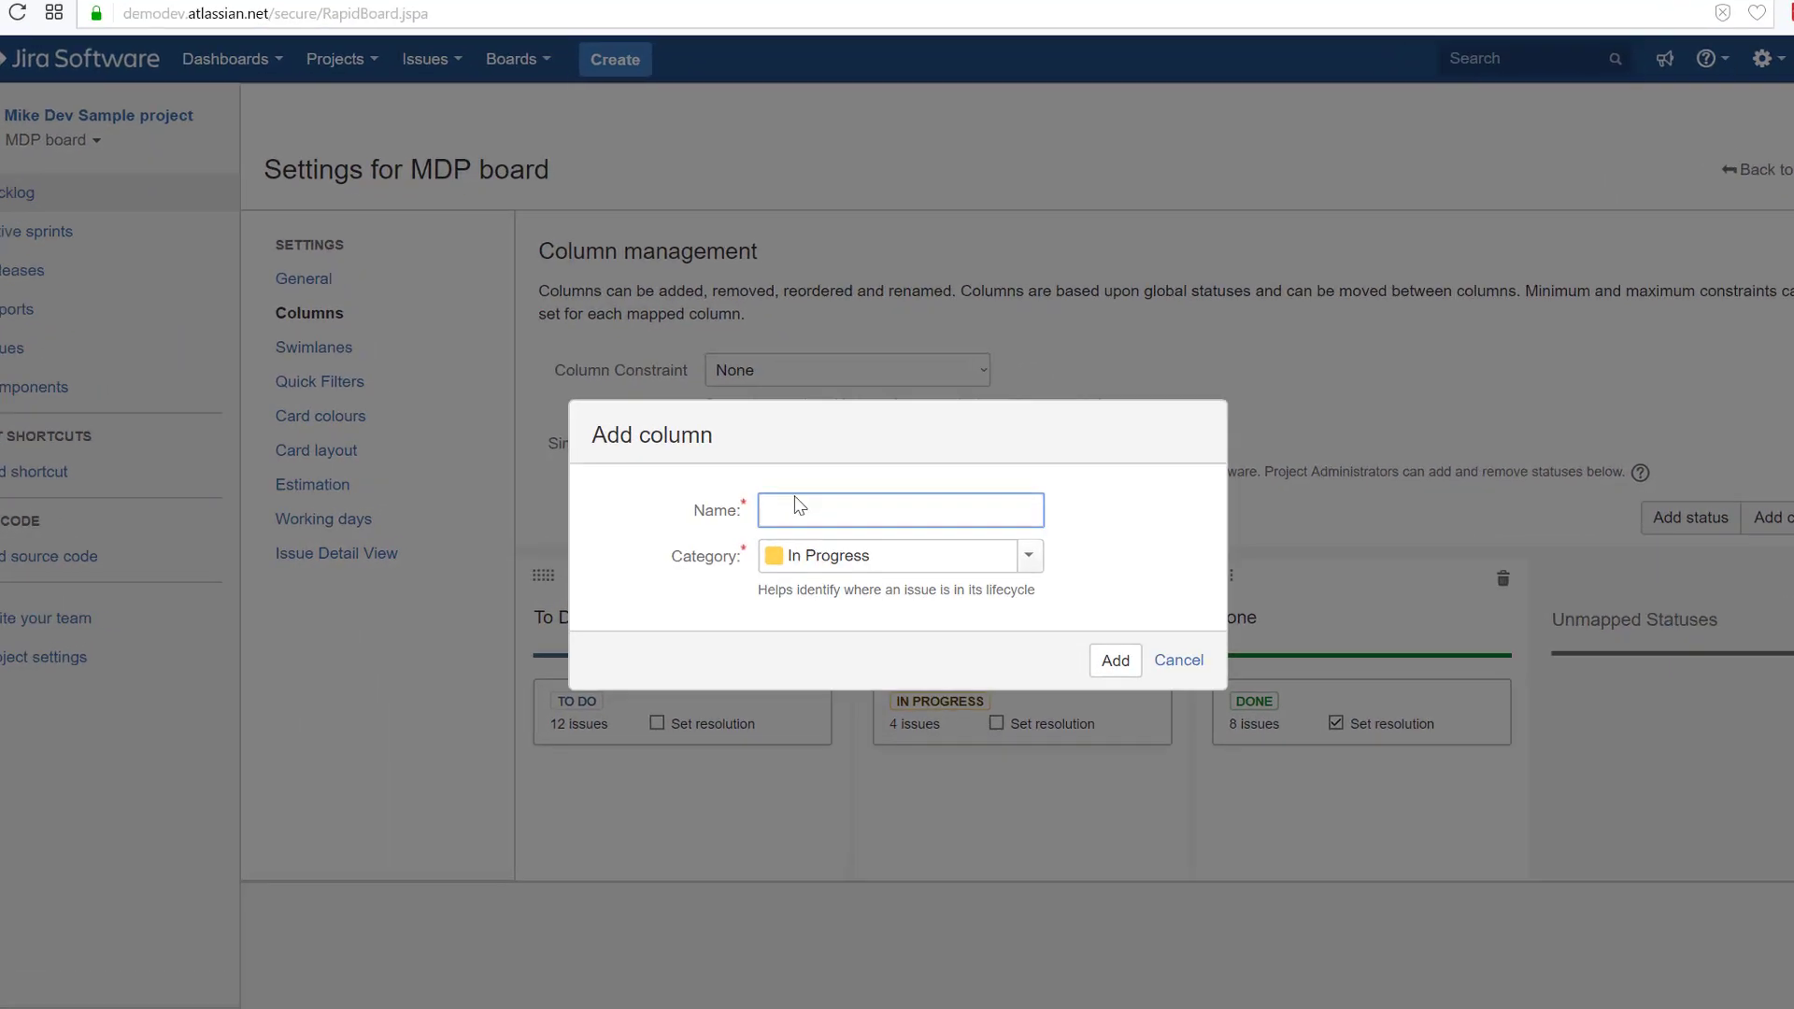
{"action": "type", "text": "Ba"}
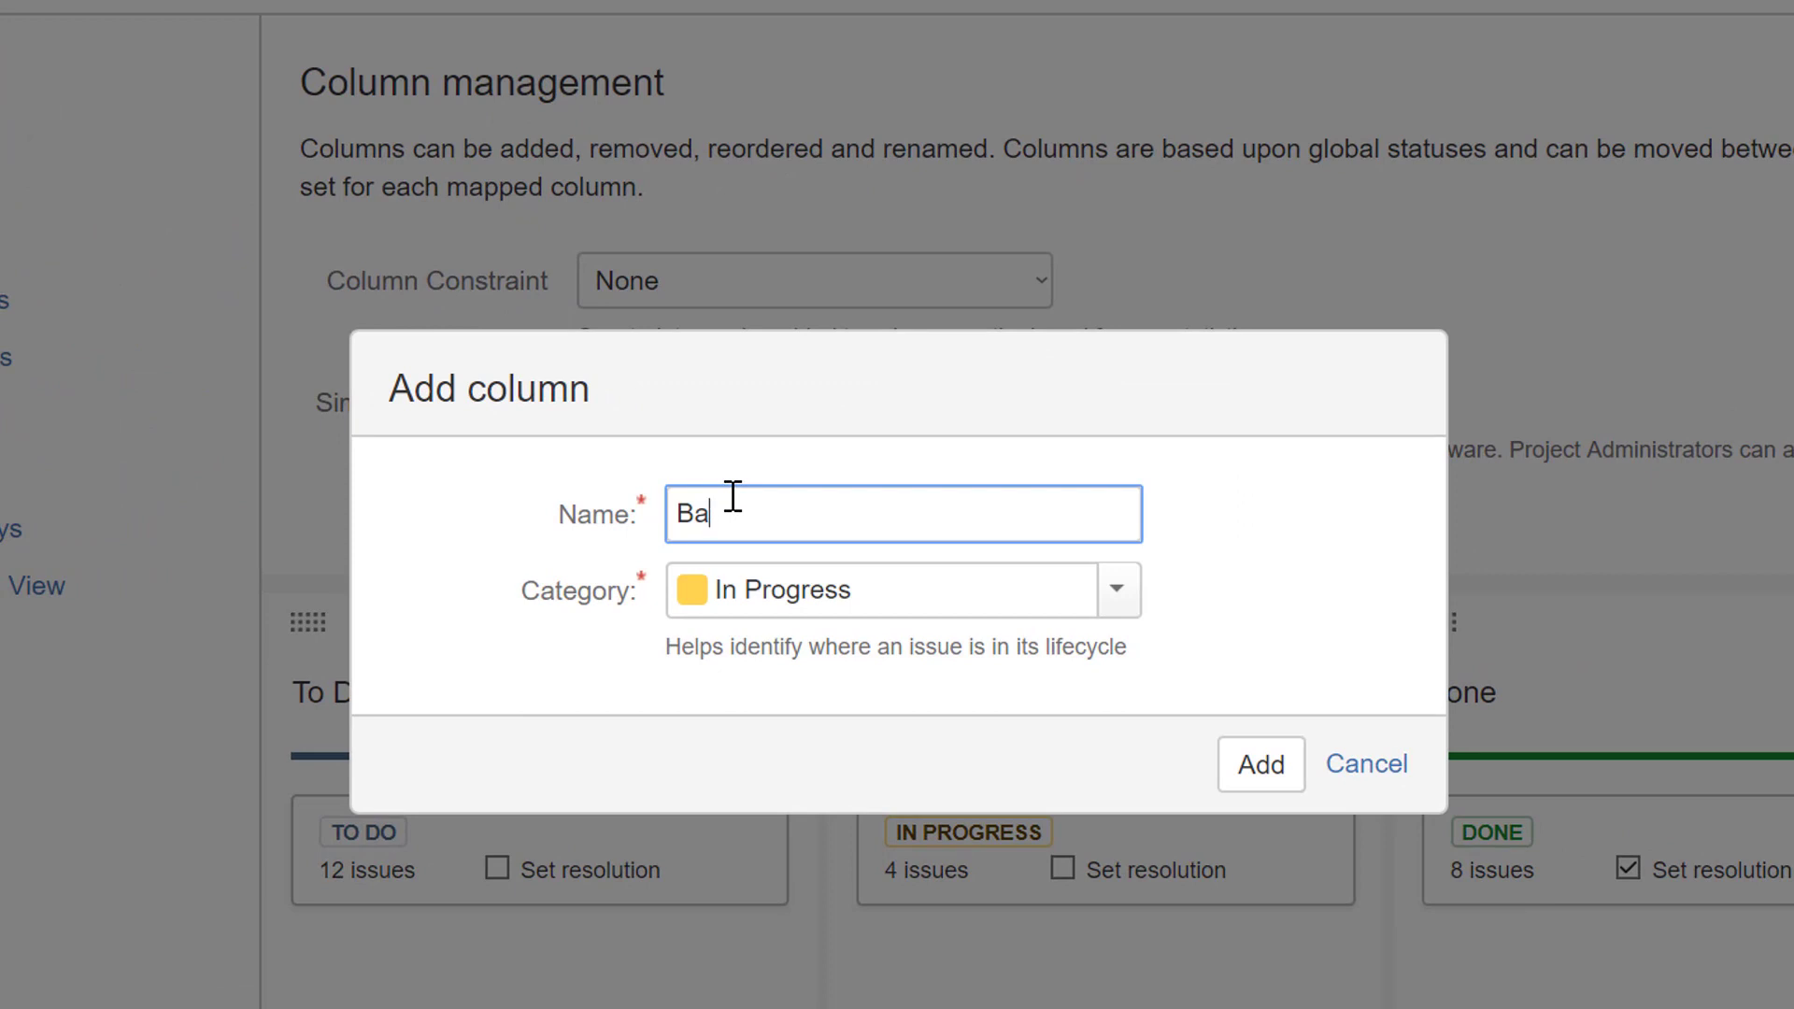
{"action": "key", "text": "BackSpace"}
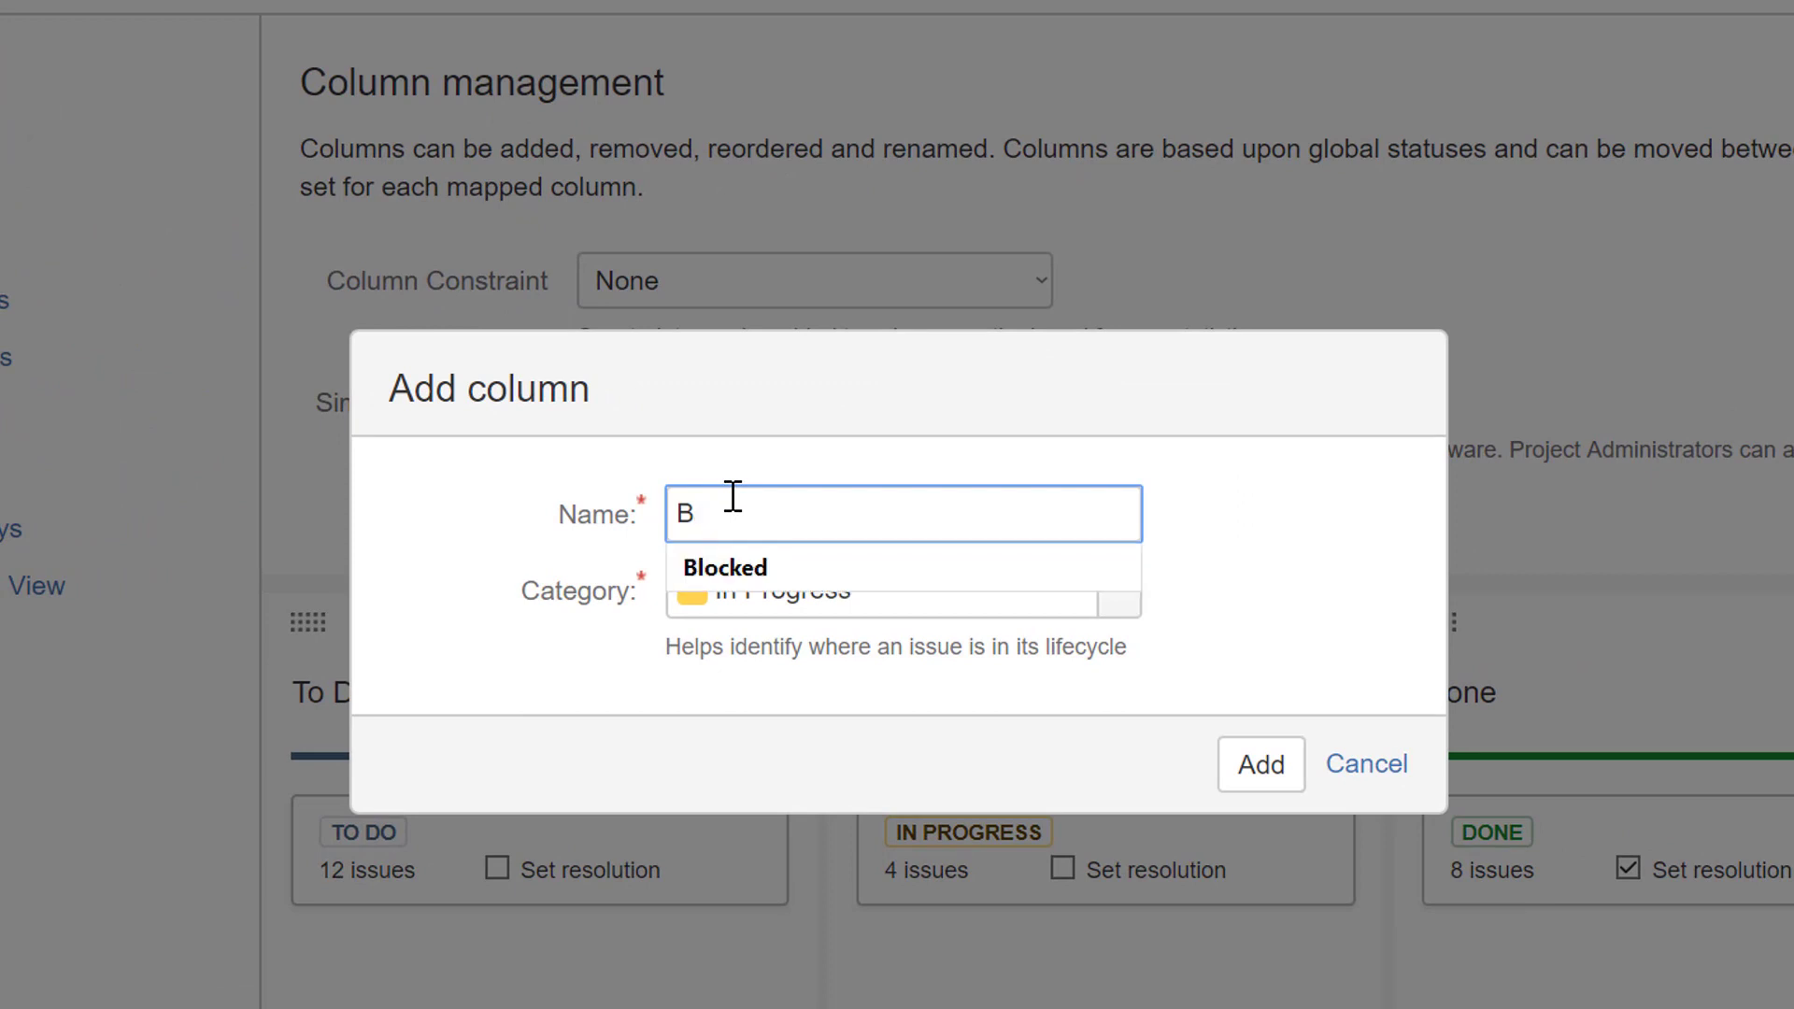
{"action": "key", "text": "Down"}
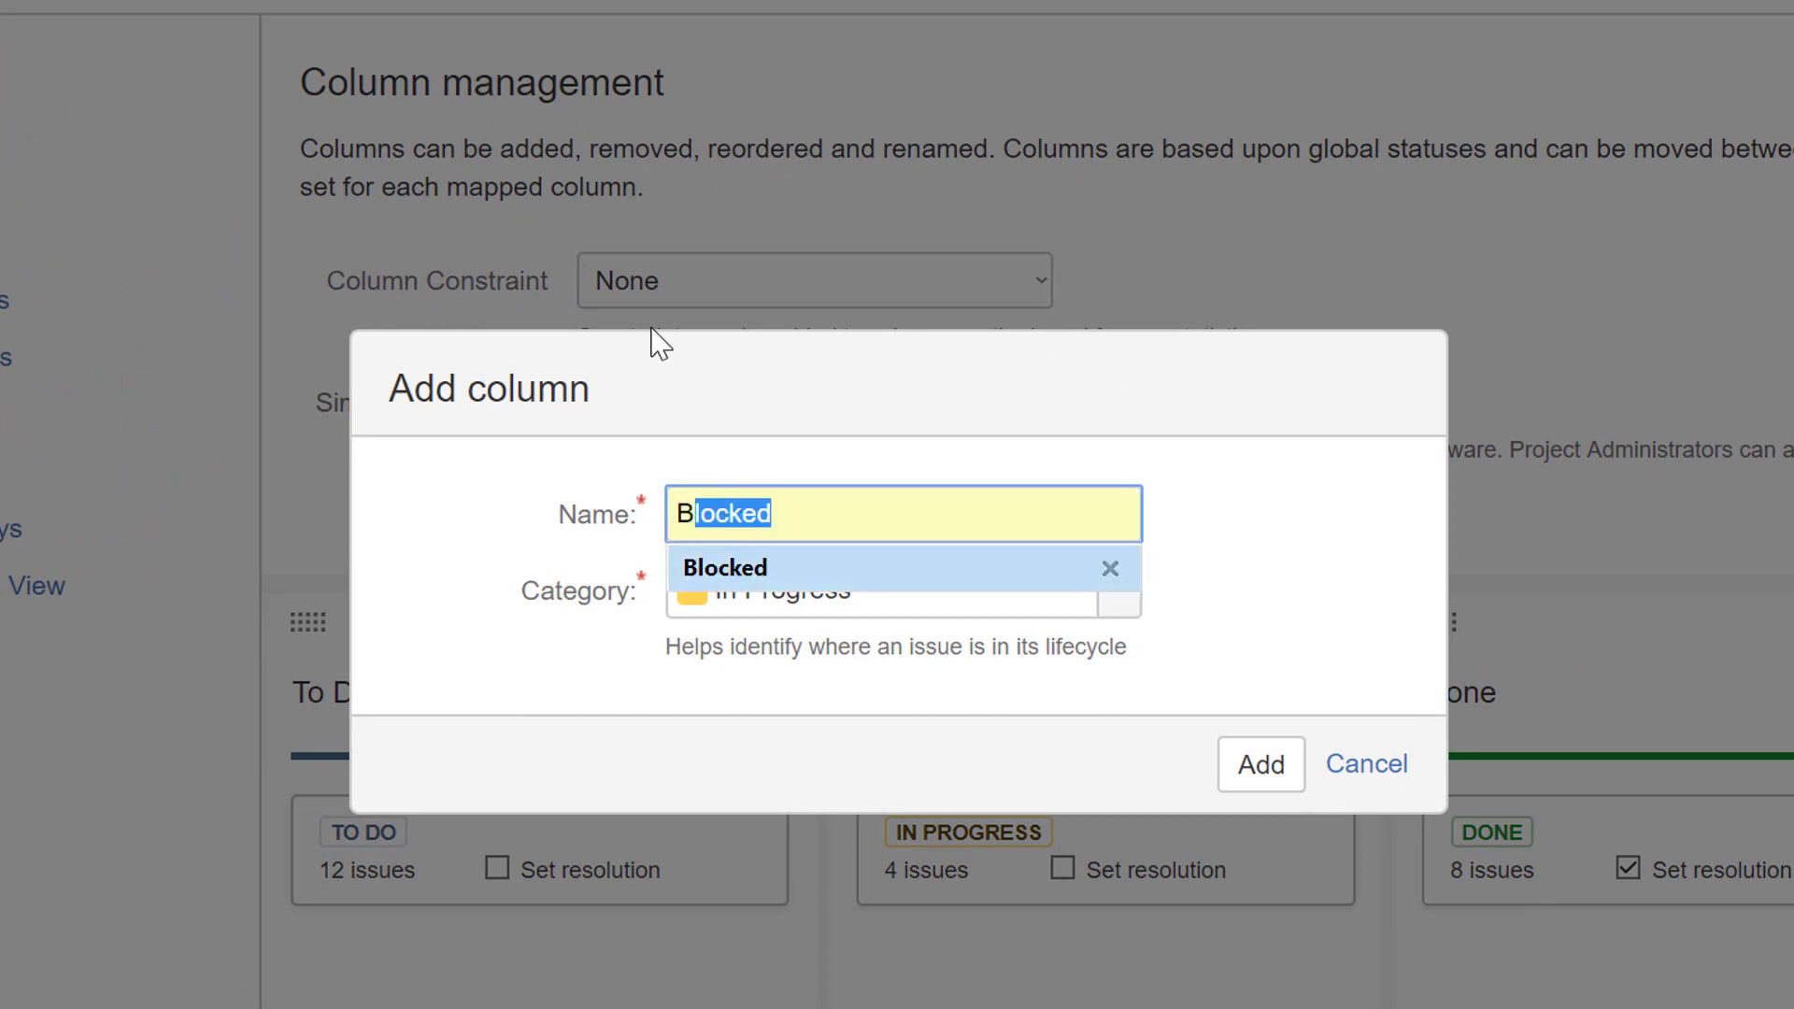
{"action": "left_click", "coordinate": [719, 567]}
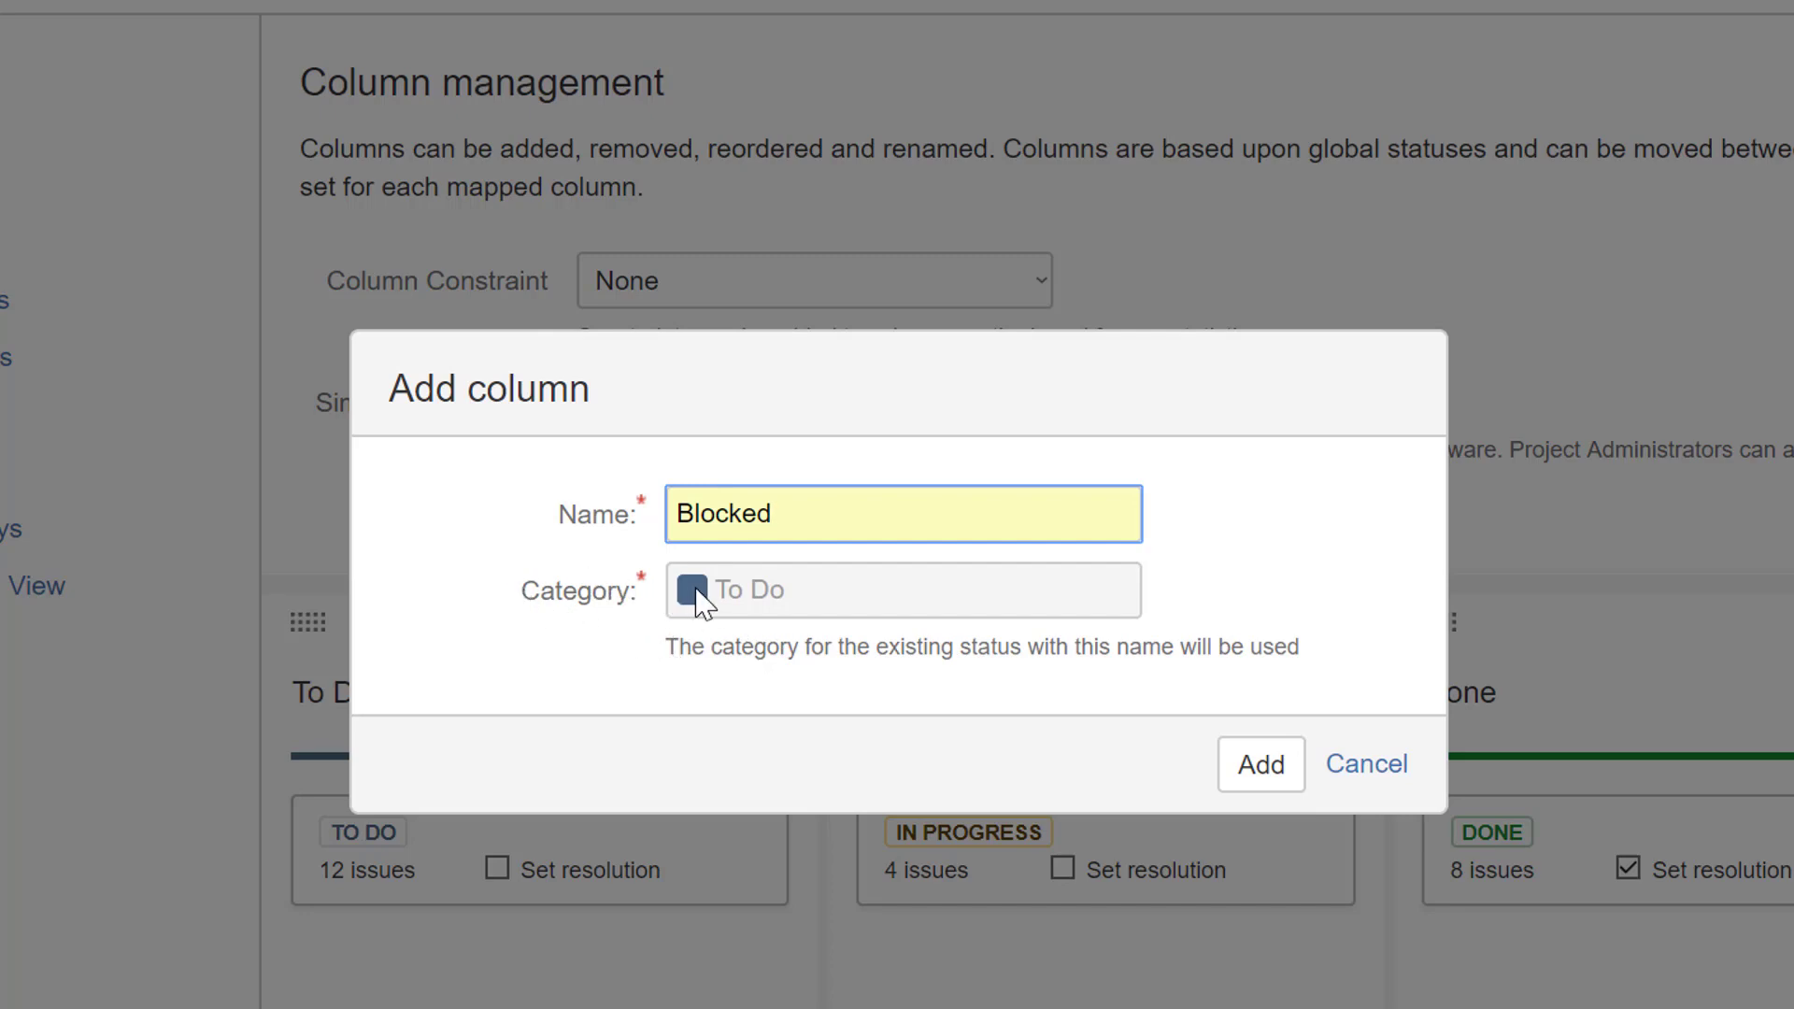
Try the column name Blocked2 to view the category choices for a brand-new status, and restore the name Blocked
{"action": "type", "text": "2"}
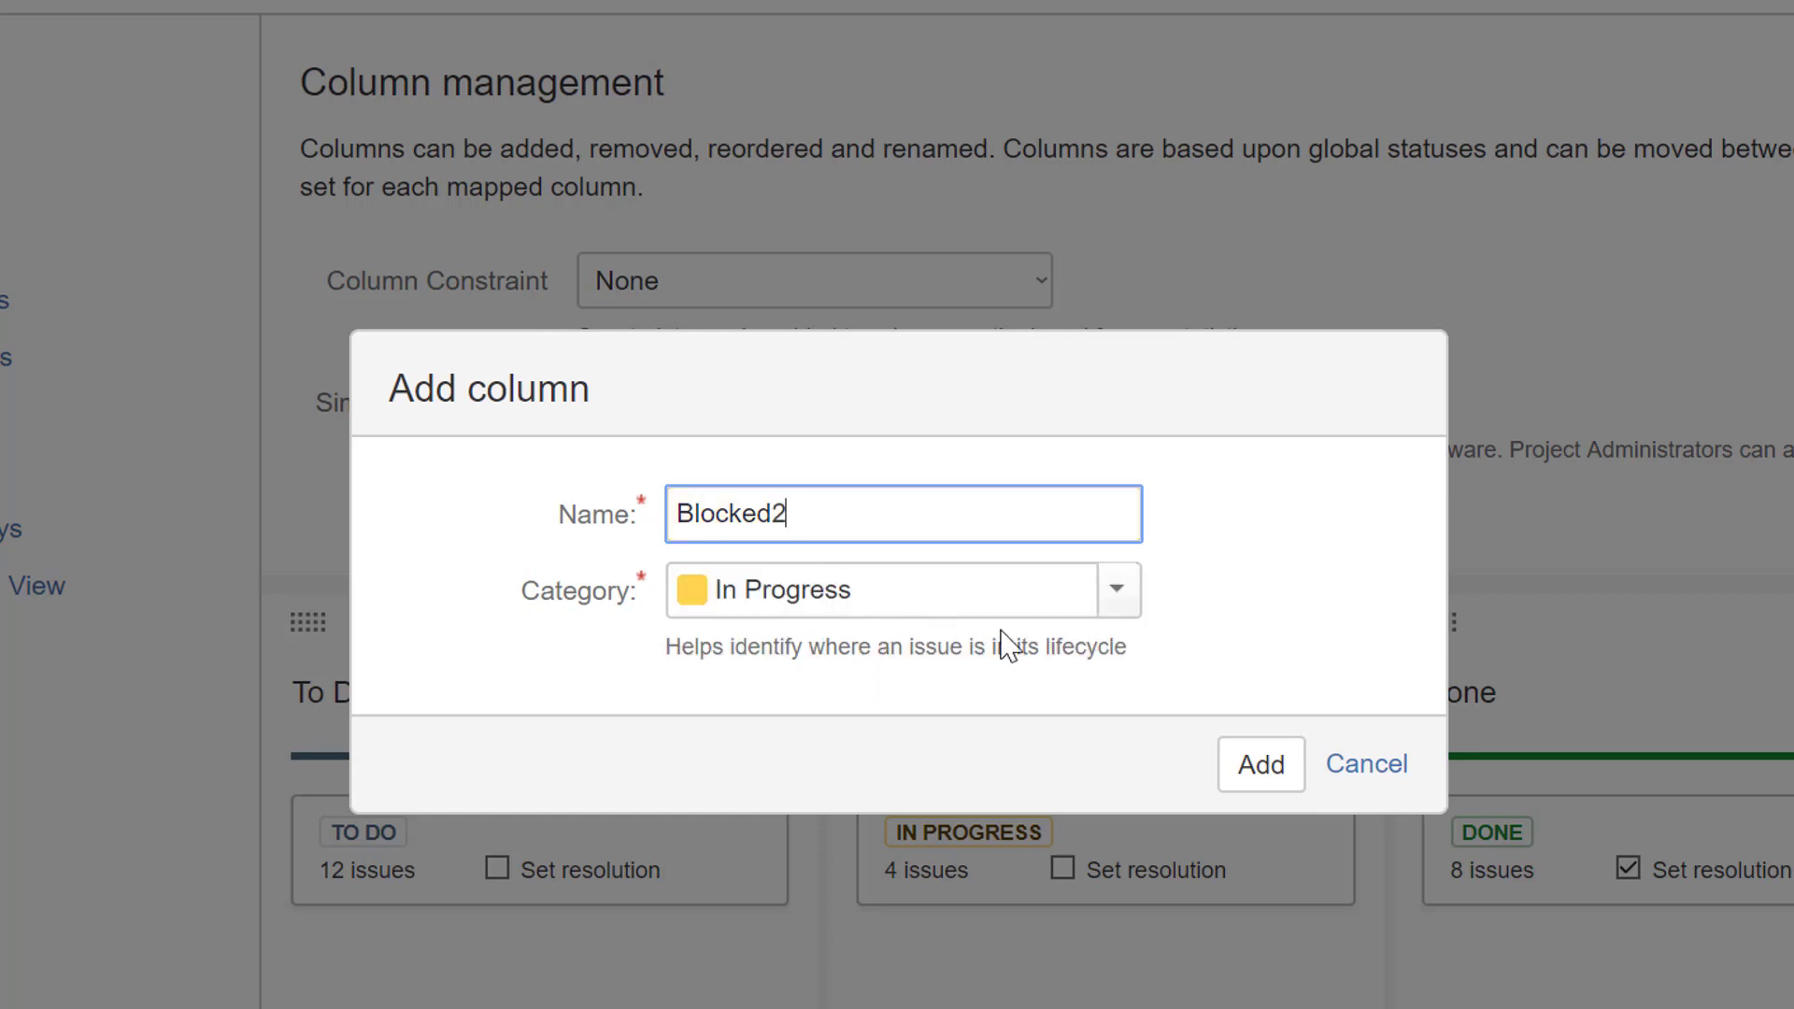
{"action": "left_click", "coordinate": [1118, 590]}
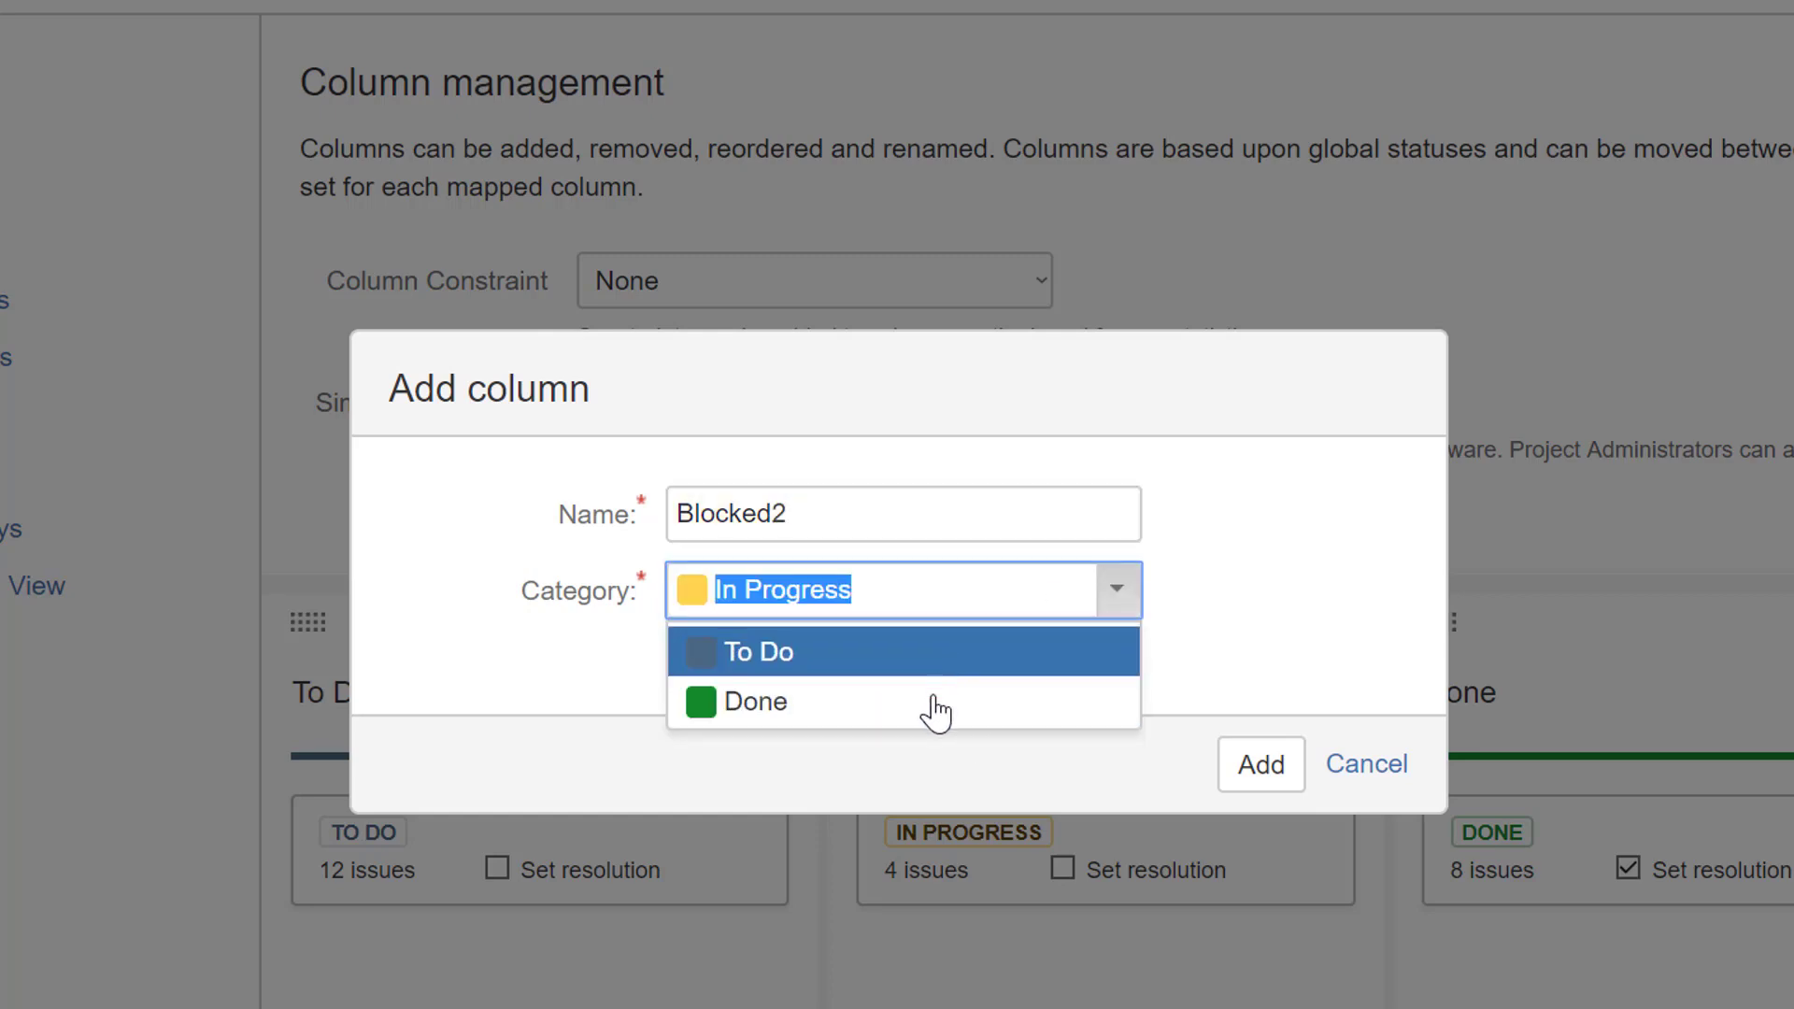
{"action": "left_click", "coordinate": [828, 507]}
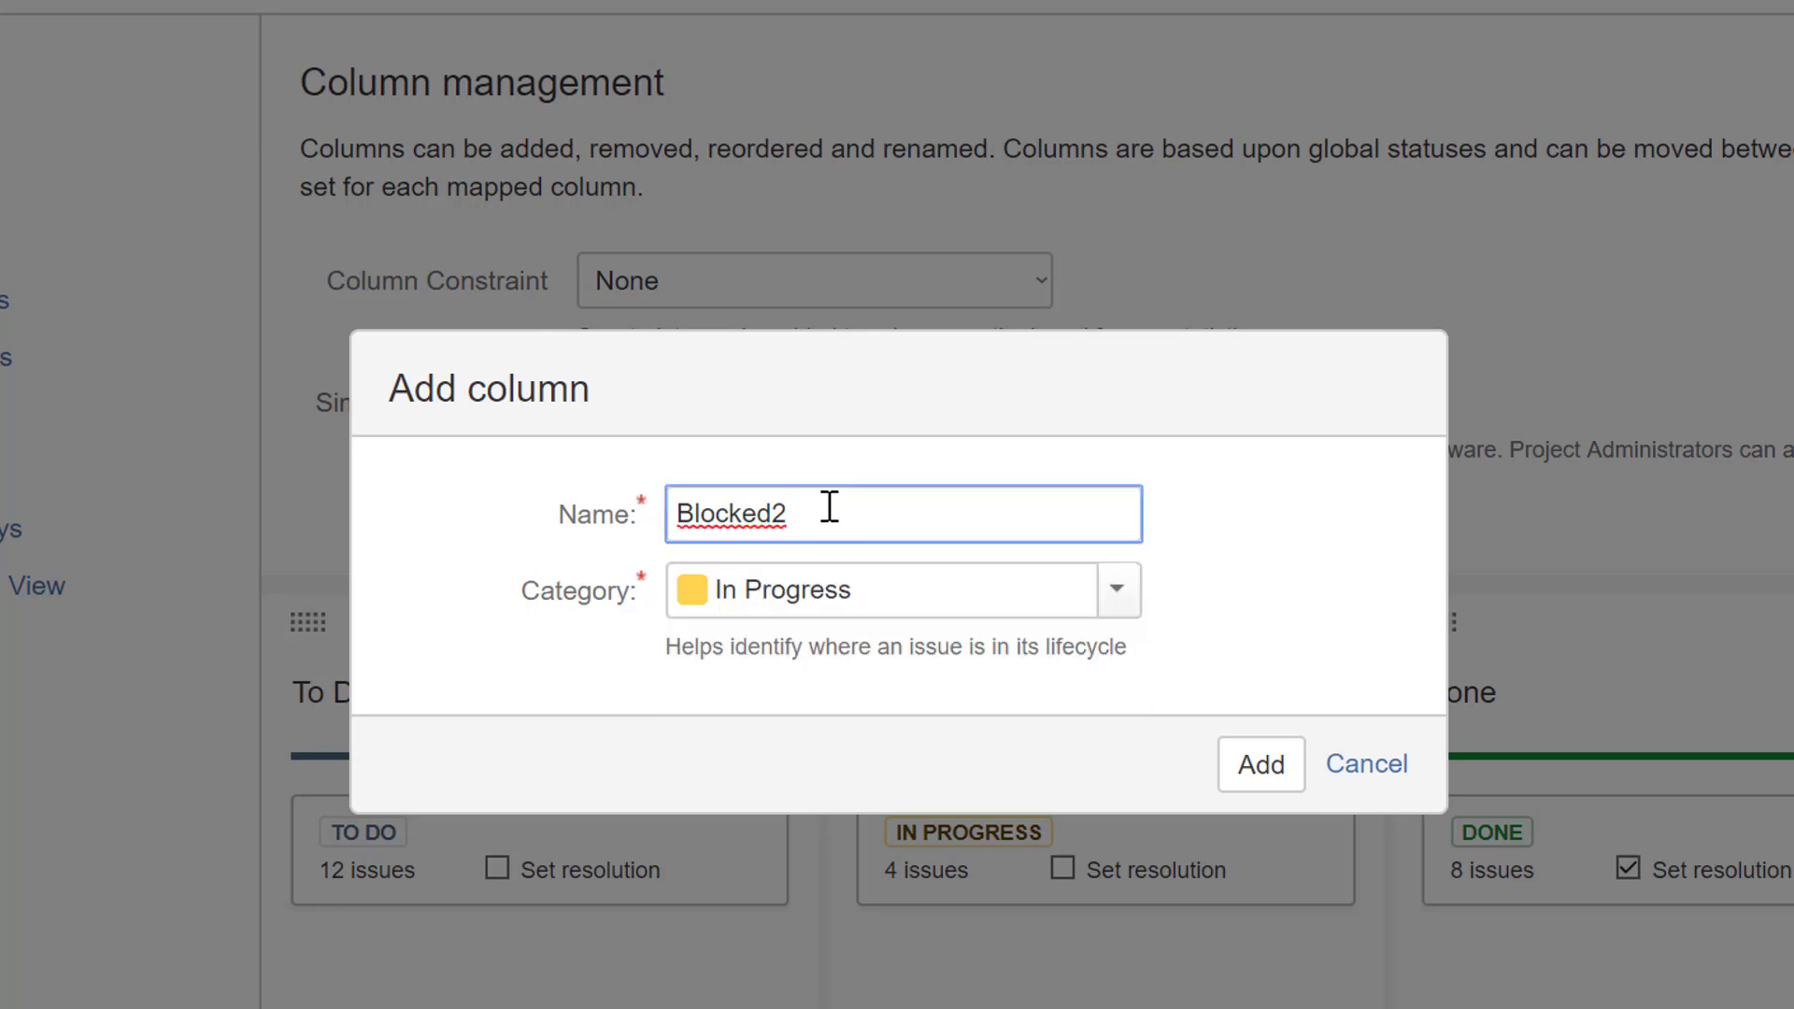
{"action": "key", "text": "BackSpace"}
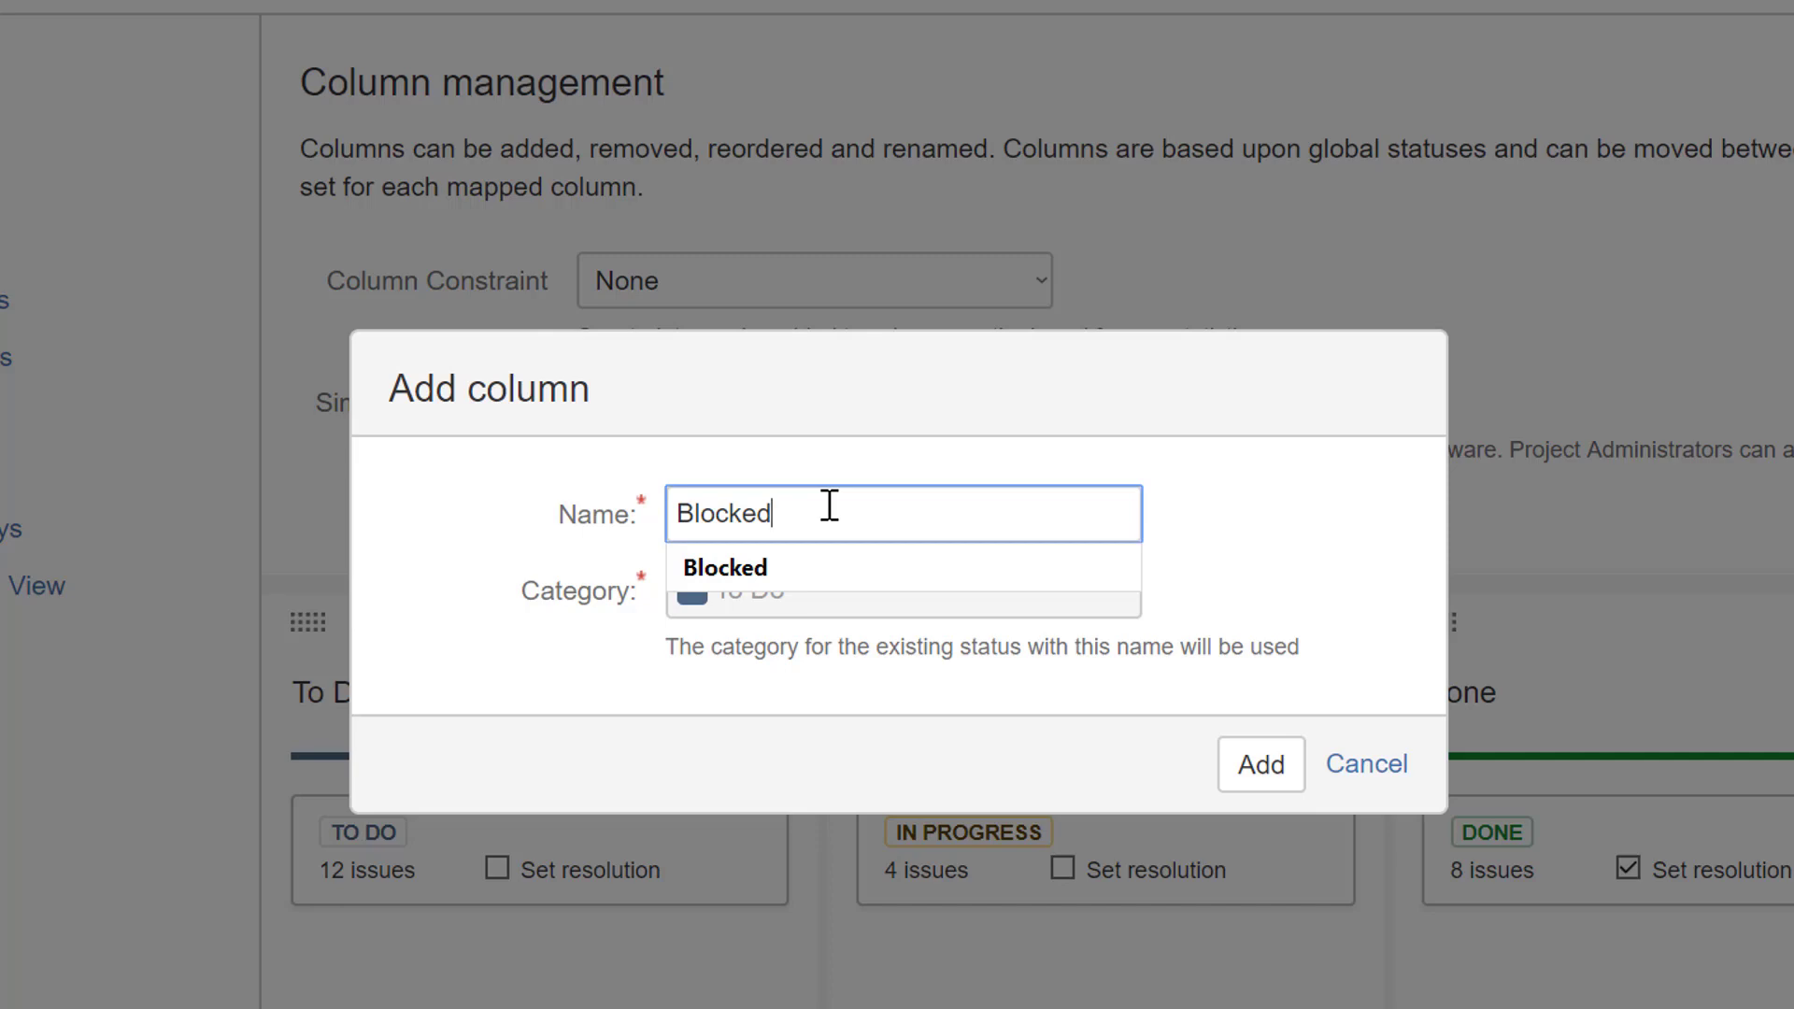
{"action": "left_click", "coordinate": [529, 553]}
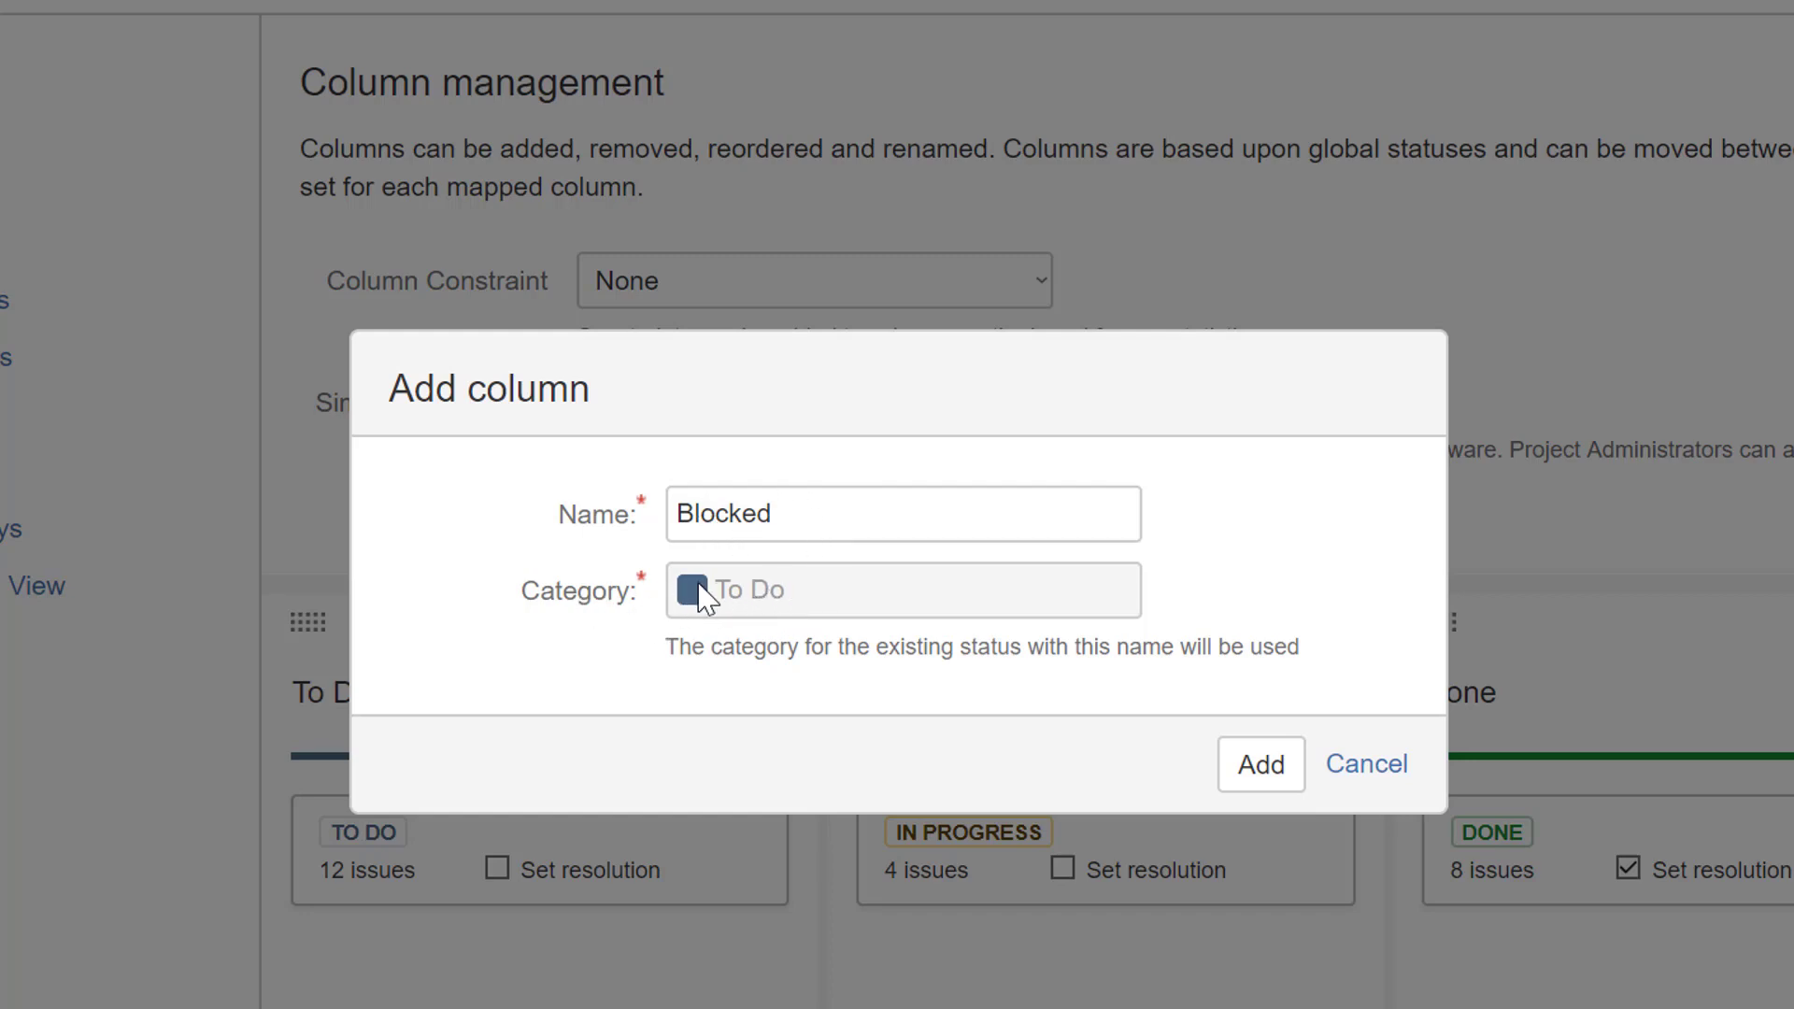
{"action": "left_click", "coordinate": [795, 531]}
{"action": "type", "text": "2"}
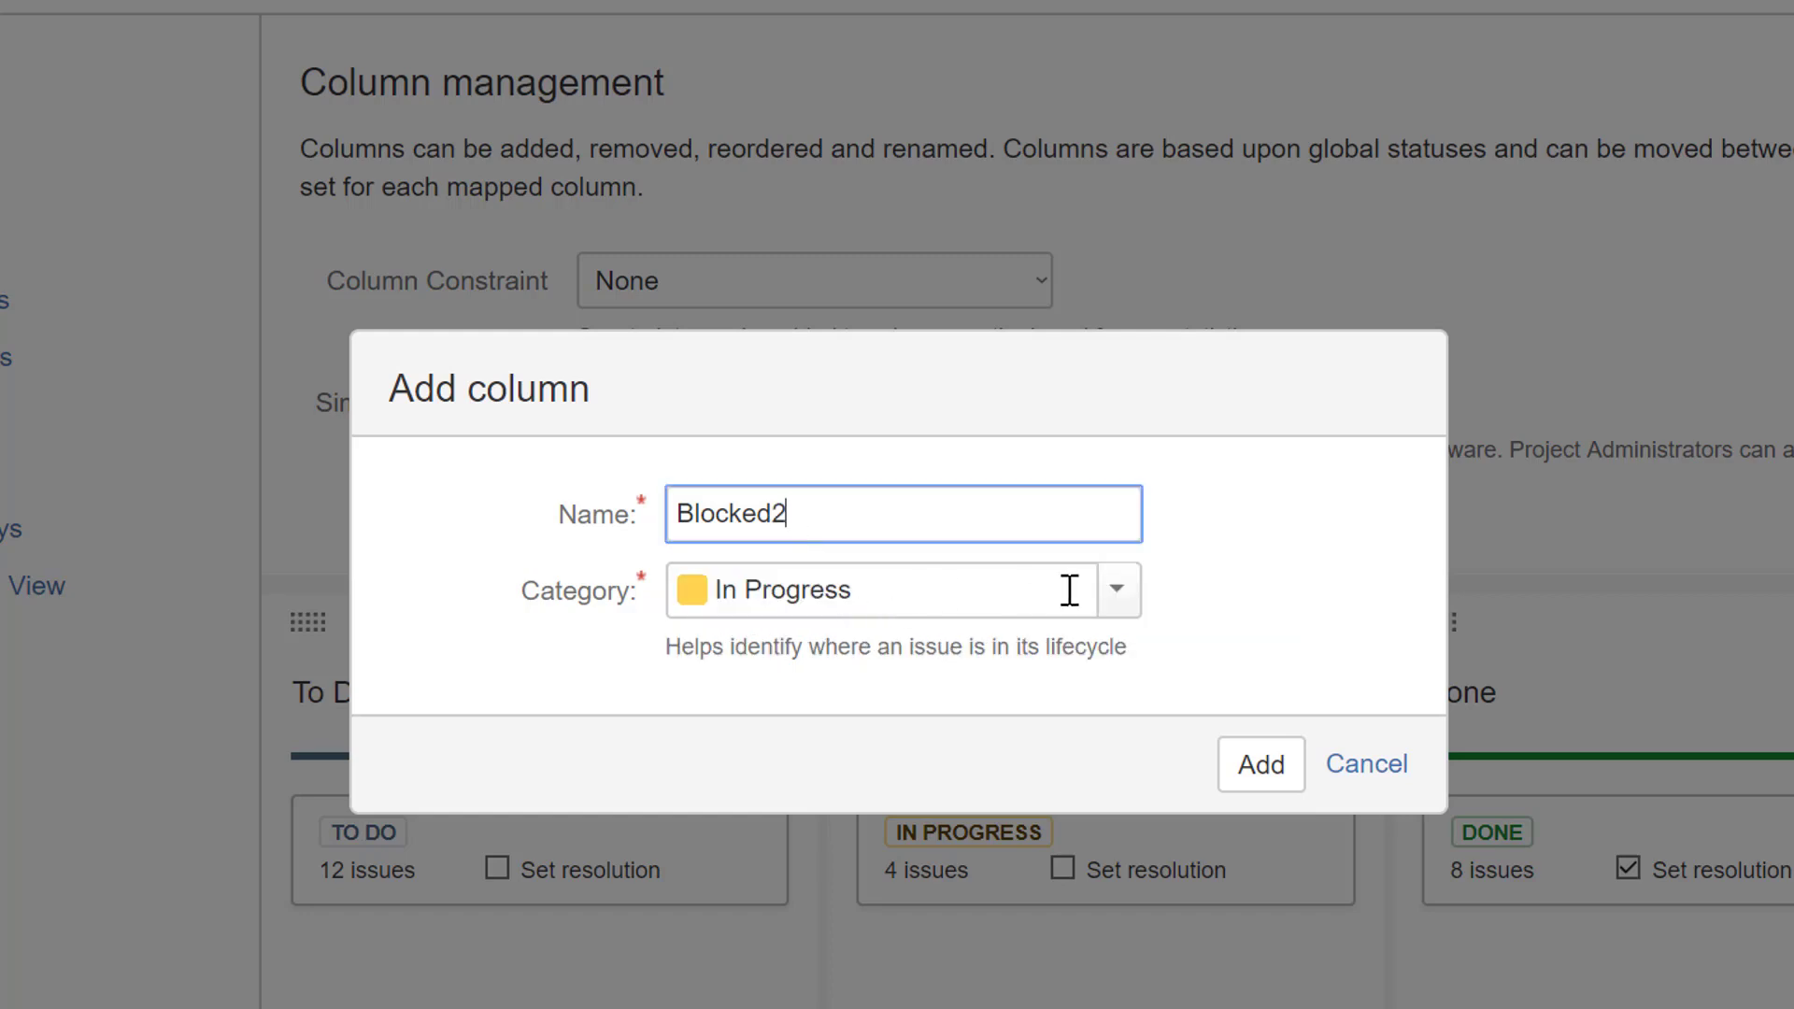
{"action": "left_click", "coordinate": [1114, 594]}
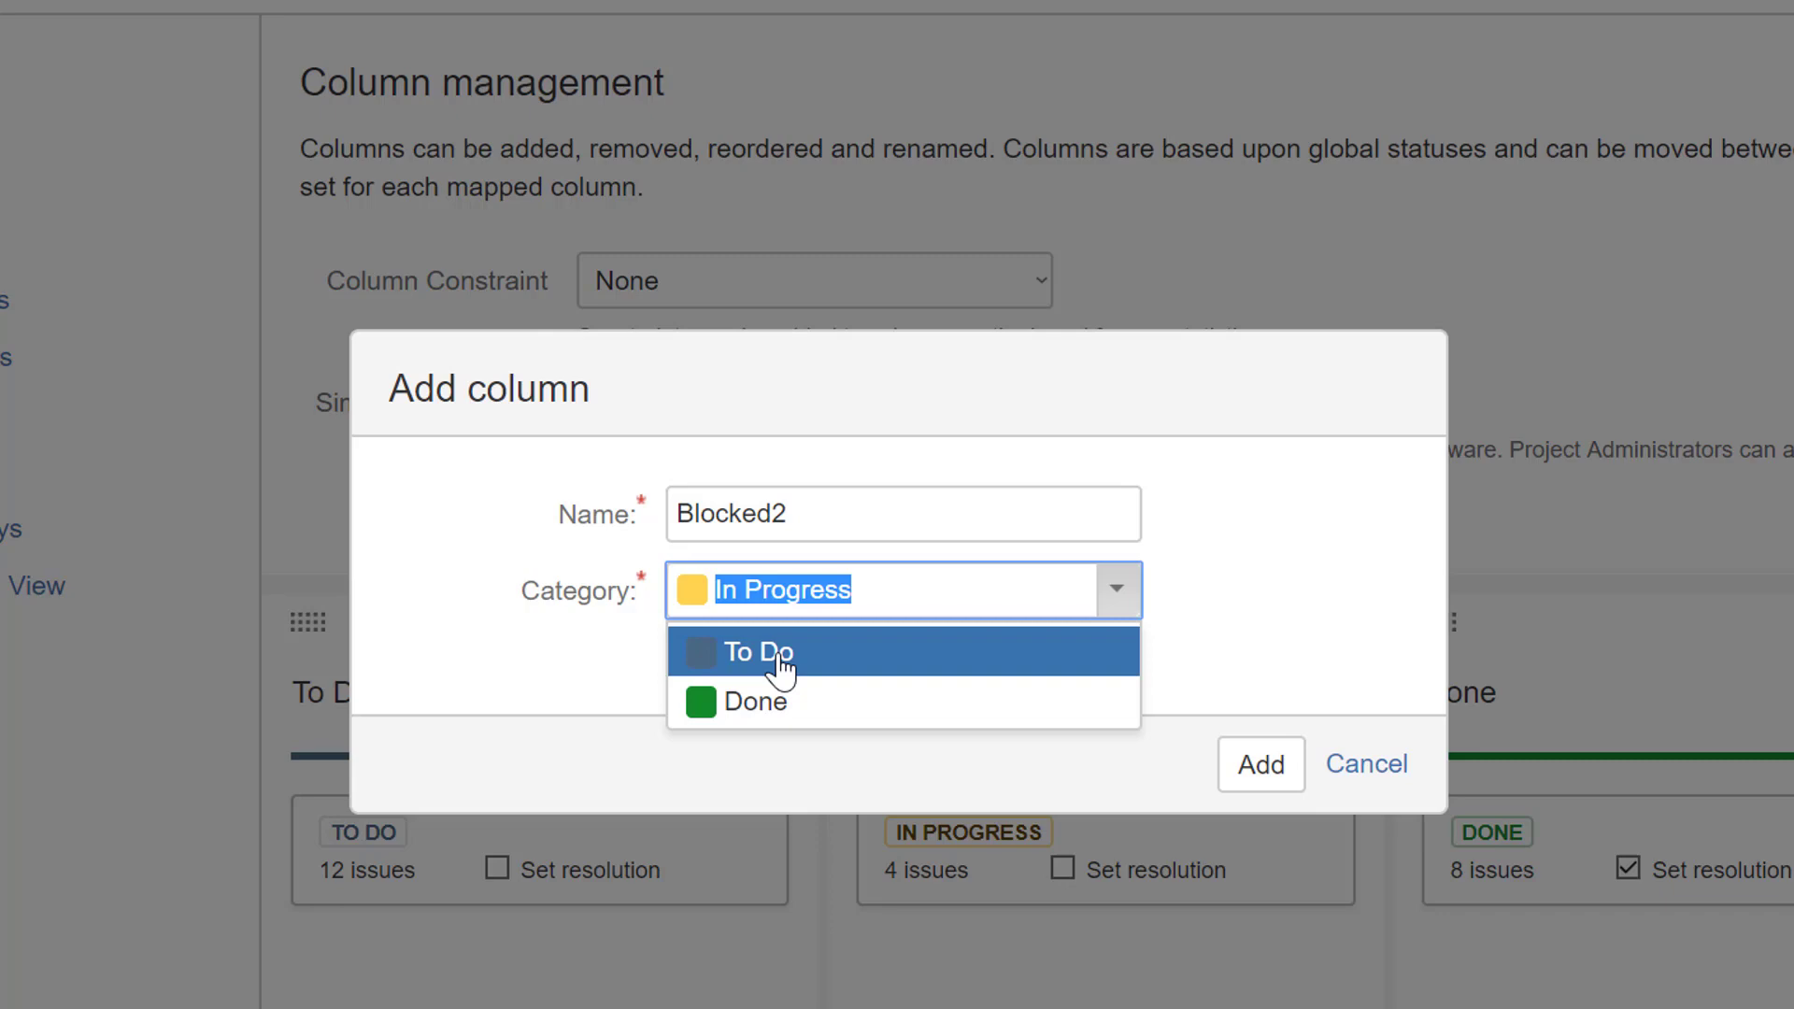
{"action": "left_click", "coordinate": [857, 515]}
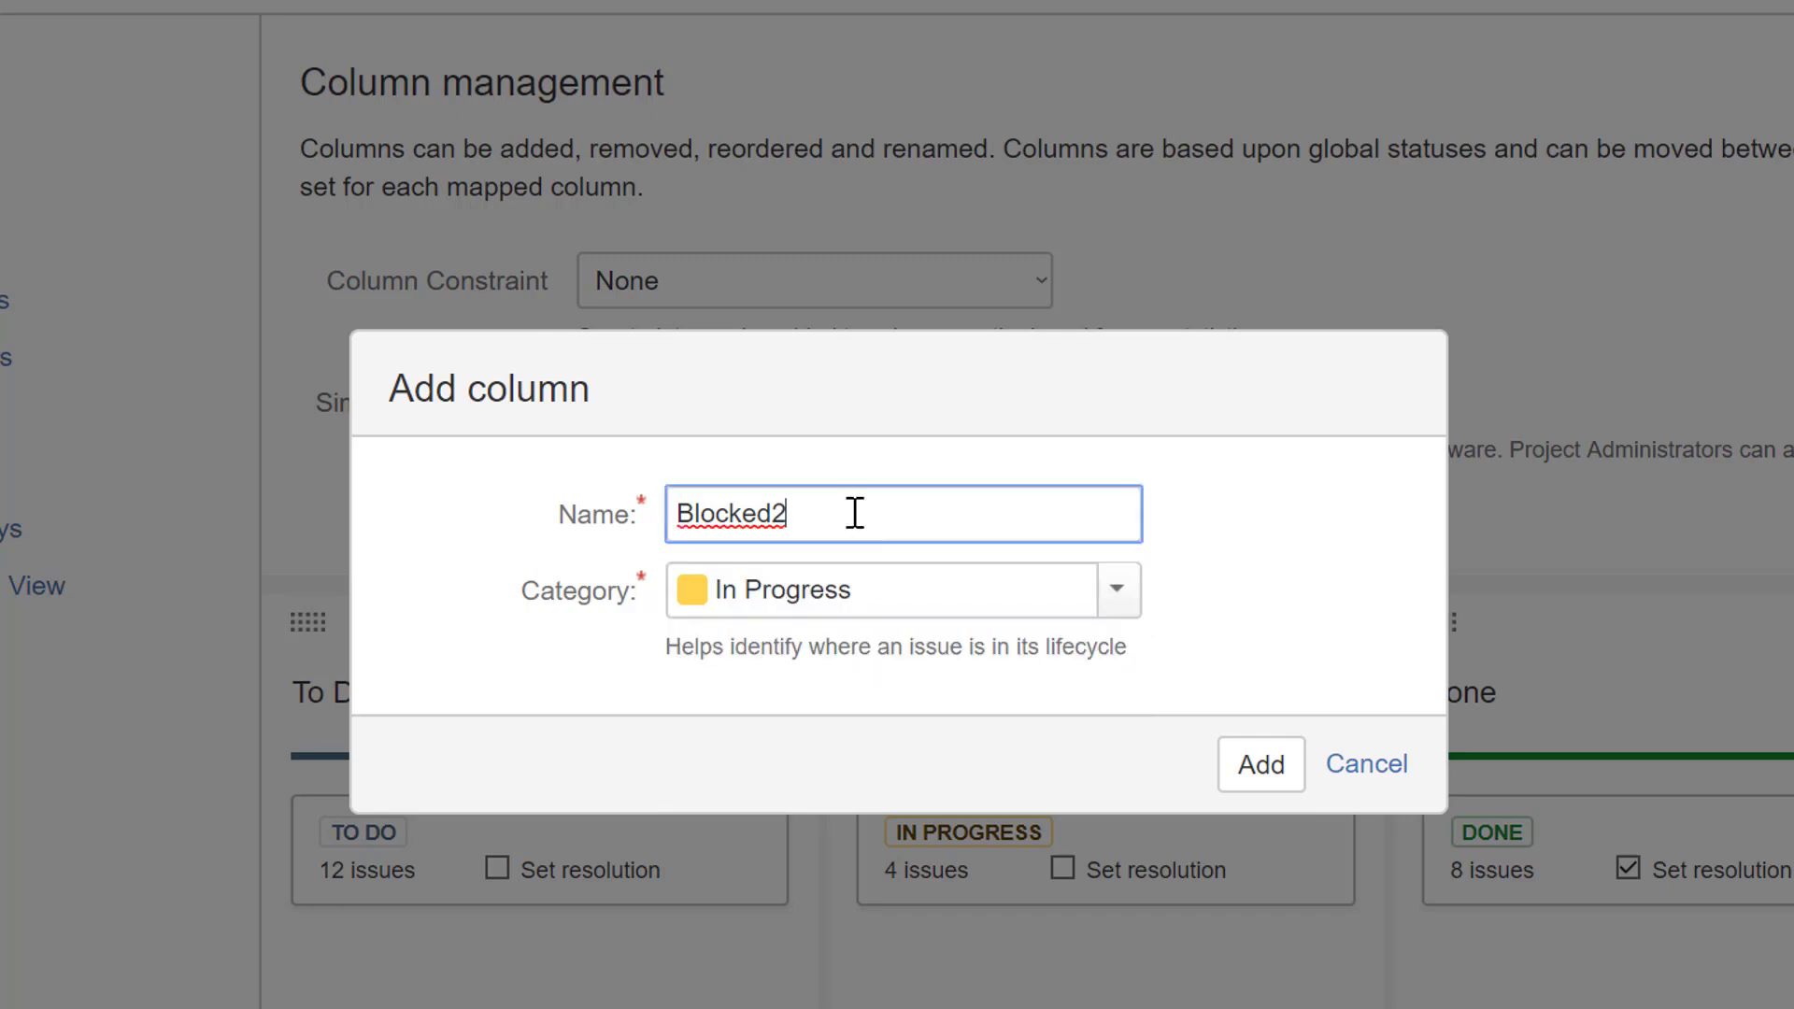
{"action": "key", "text": "BackSpace"}
{"action": "left_click", "coordinate": [753, 641]}
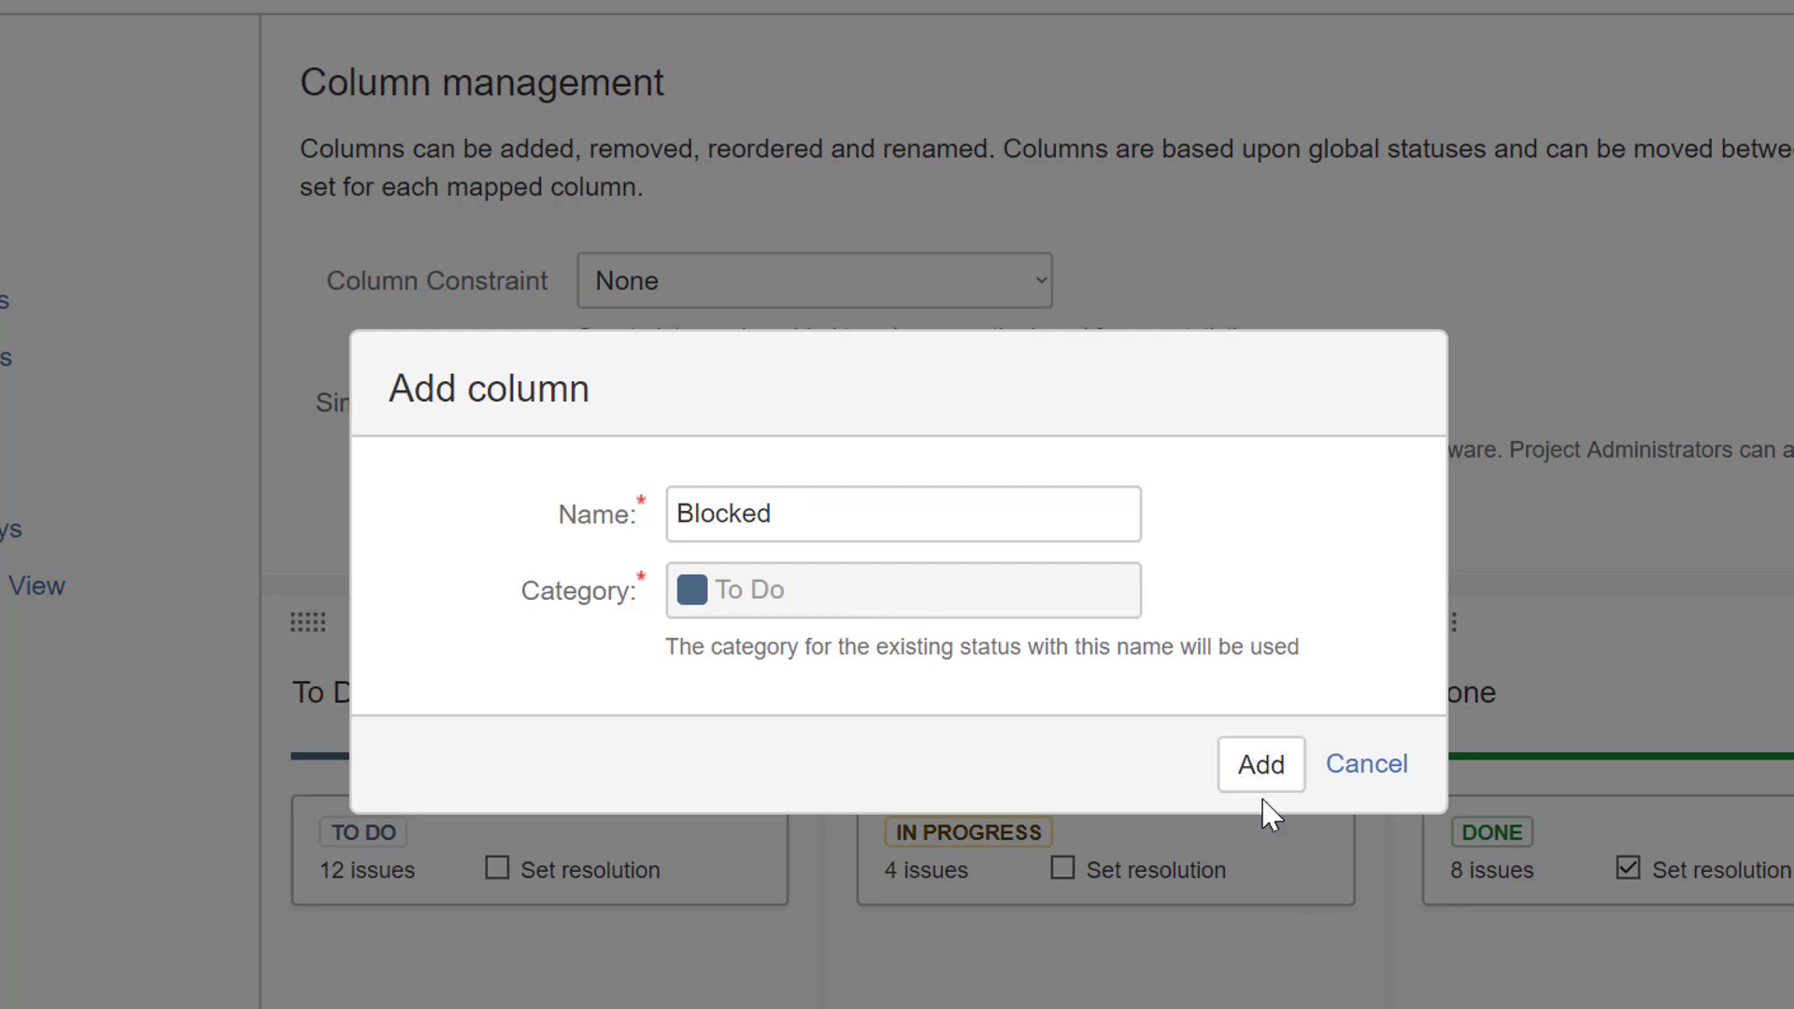
Confirm adding the Blocked column and add two more columns named Feedback and QA from their existing statuses
{"action": "left_click", "coordinate": [1261, 766]}
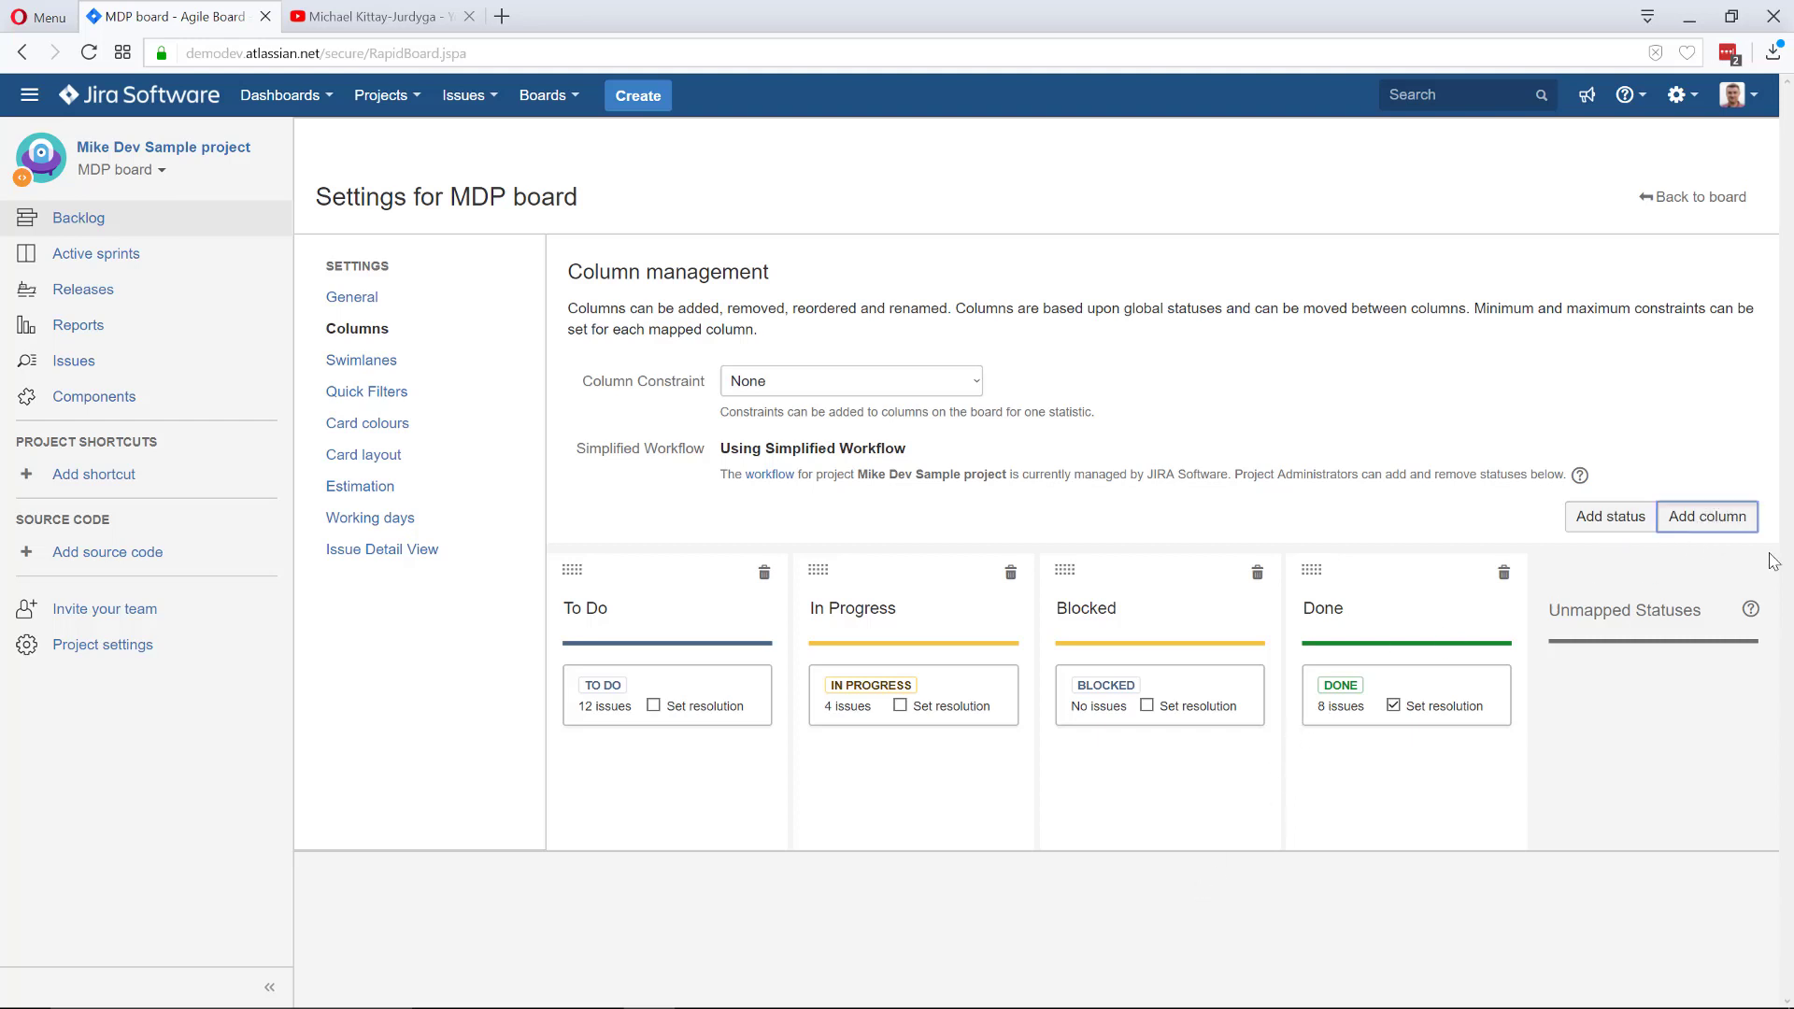
{"action": "left_click", "coordinate": [1707, 516]}
{"action": "type", "text": "Feedback"}
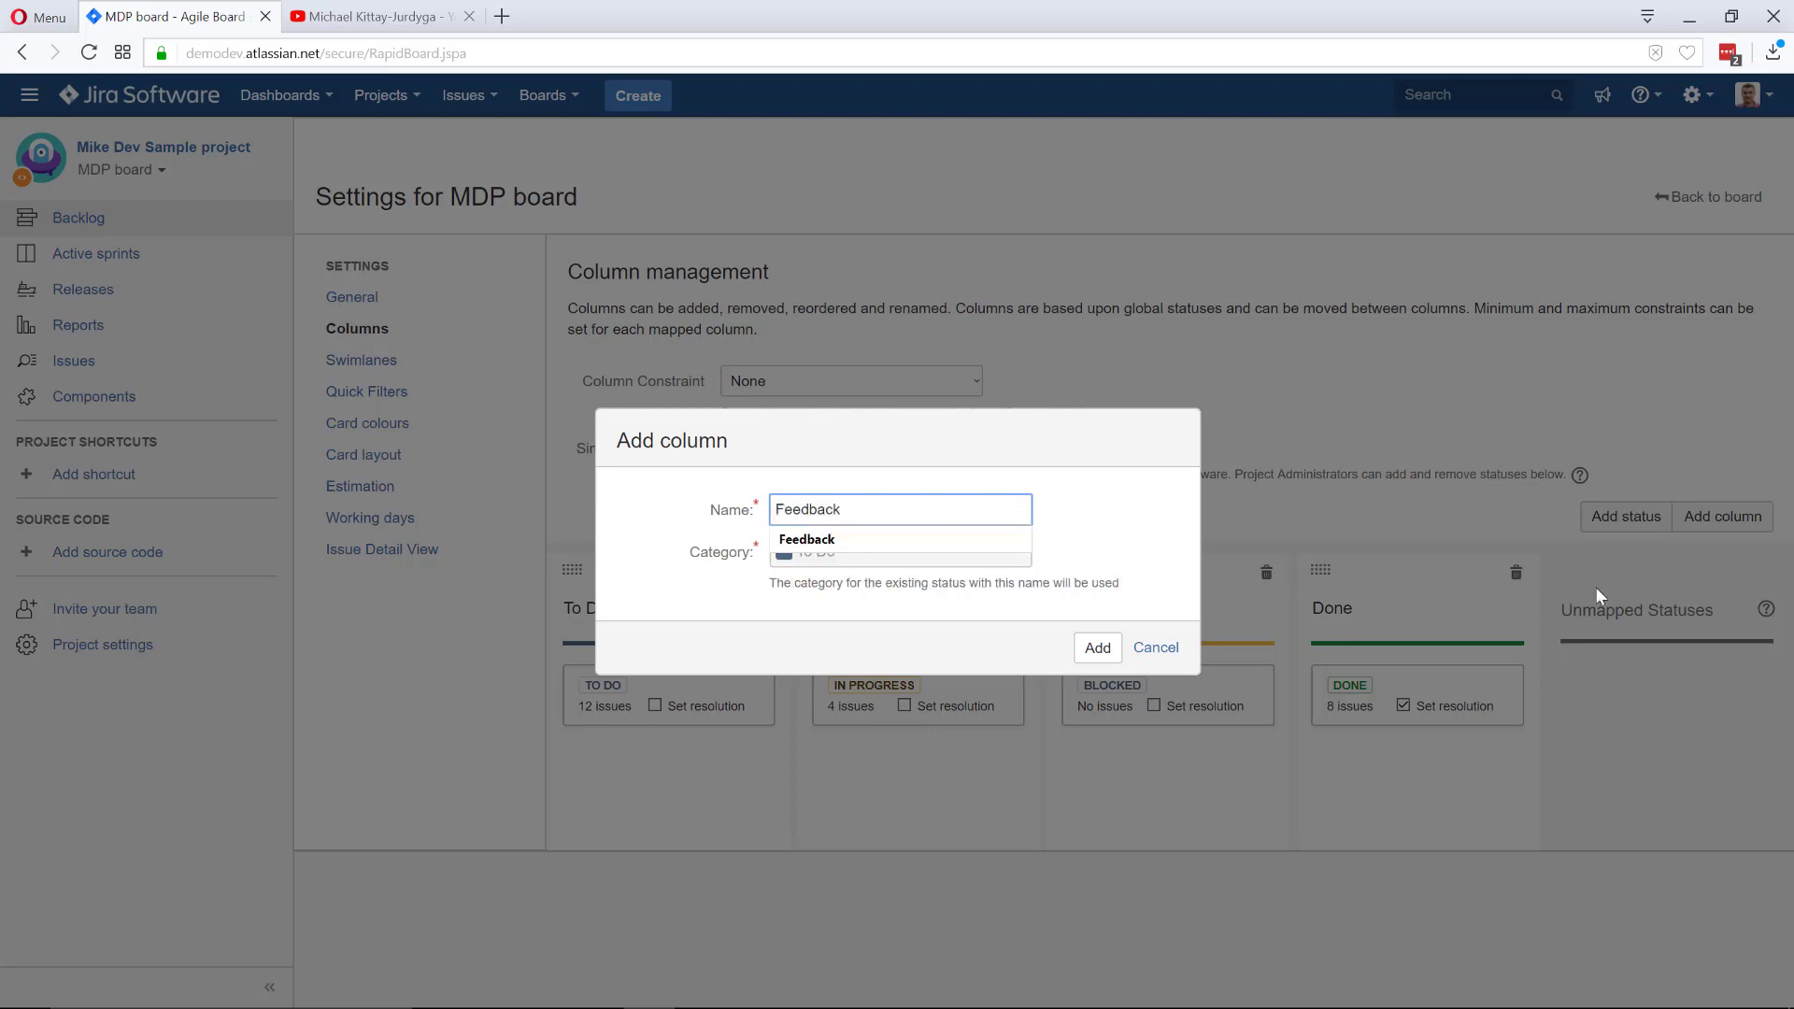
{"action": "left_click", "coordinate": [861, 536]}
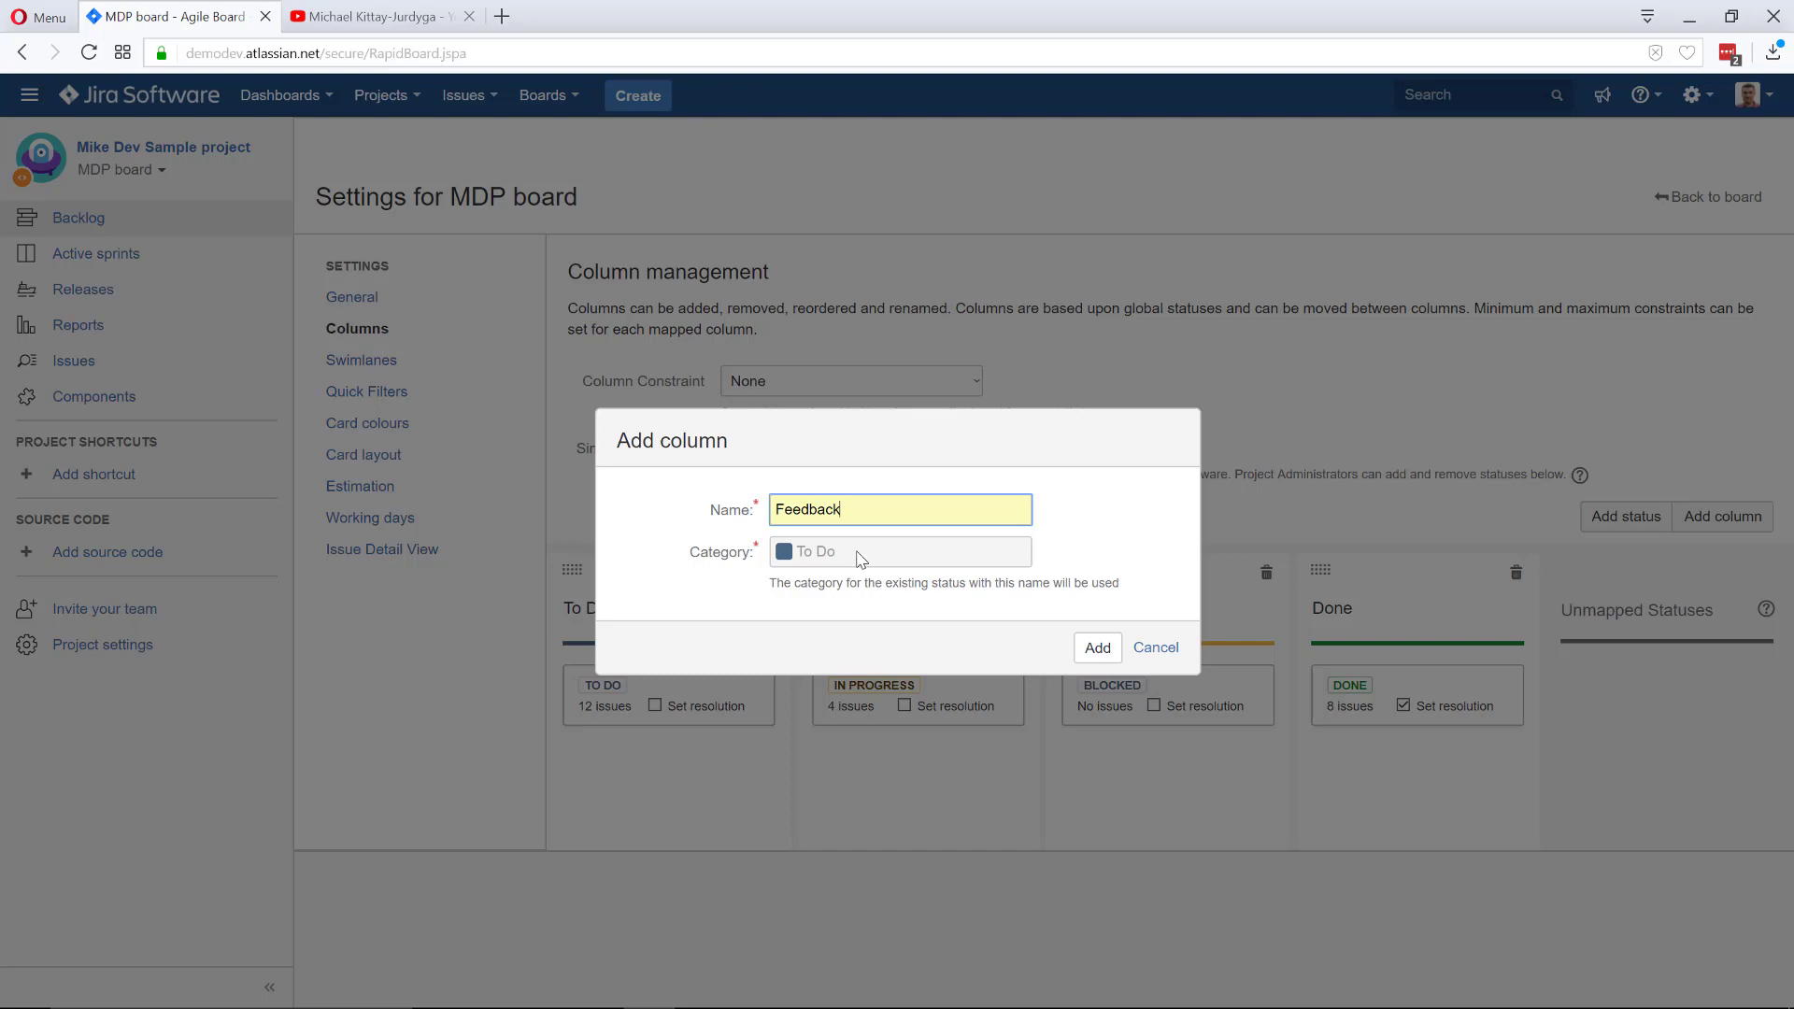
{"action": "left_click", "coordinate": [1093, 647]}
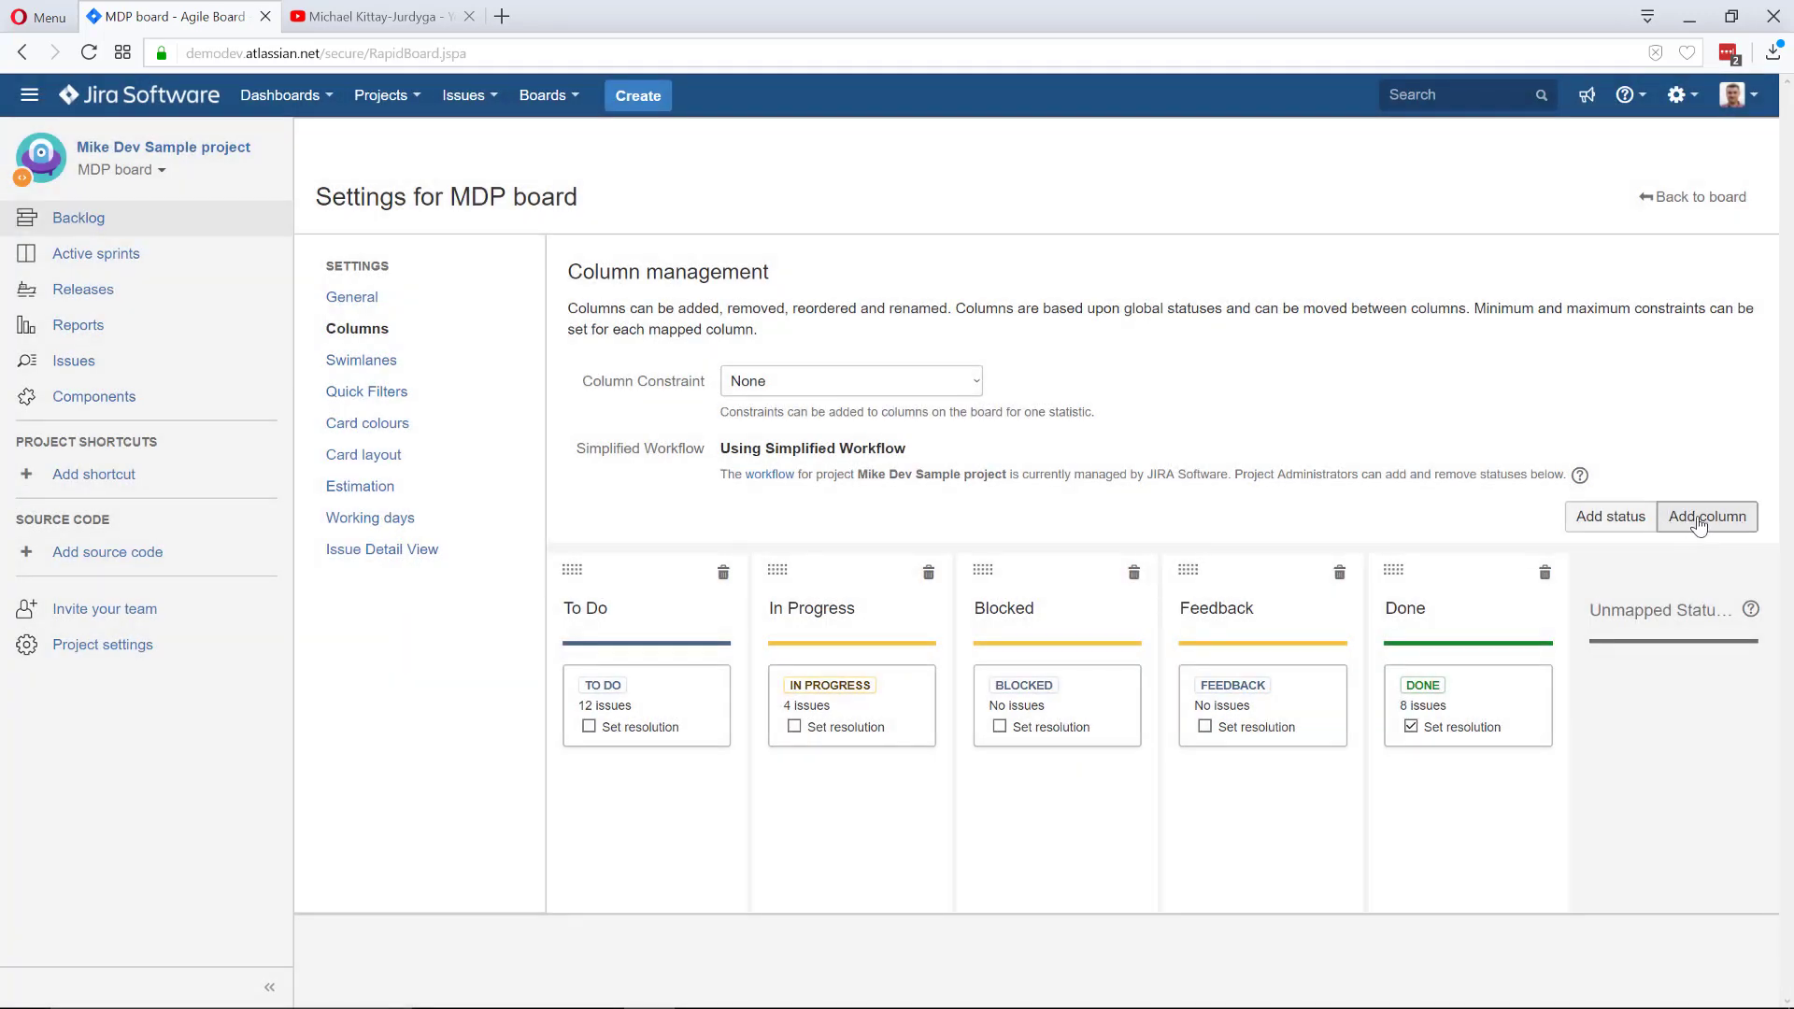
{"action": "left_click", "coordinate": [1699, 521]}
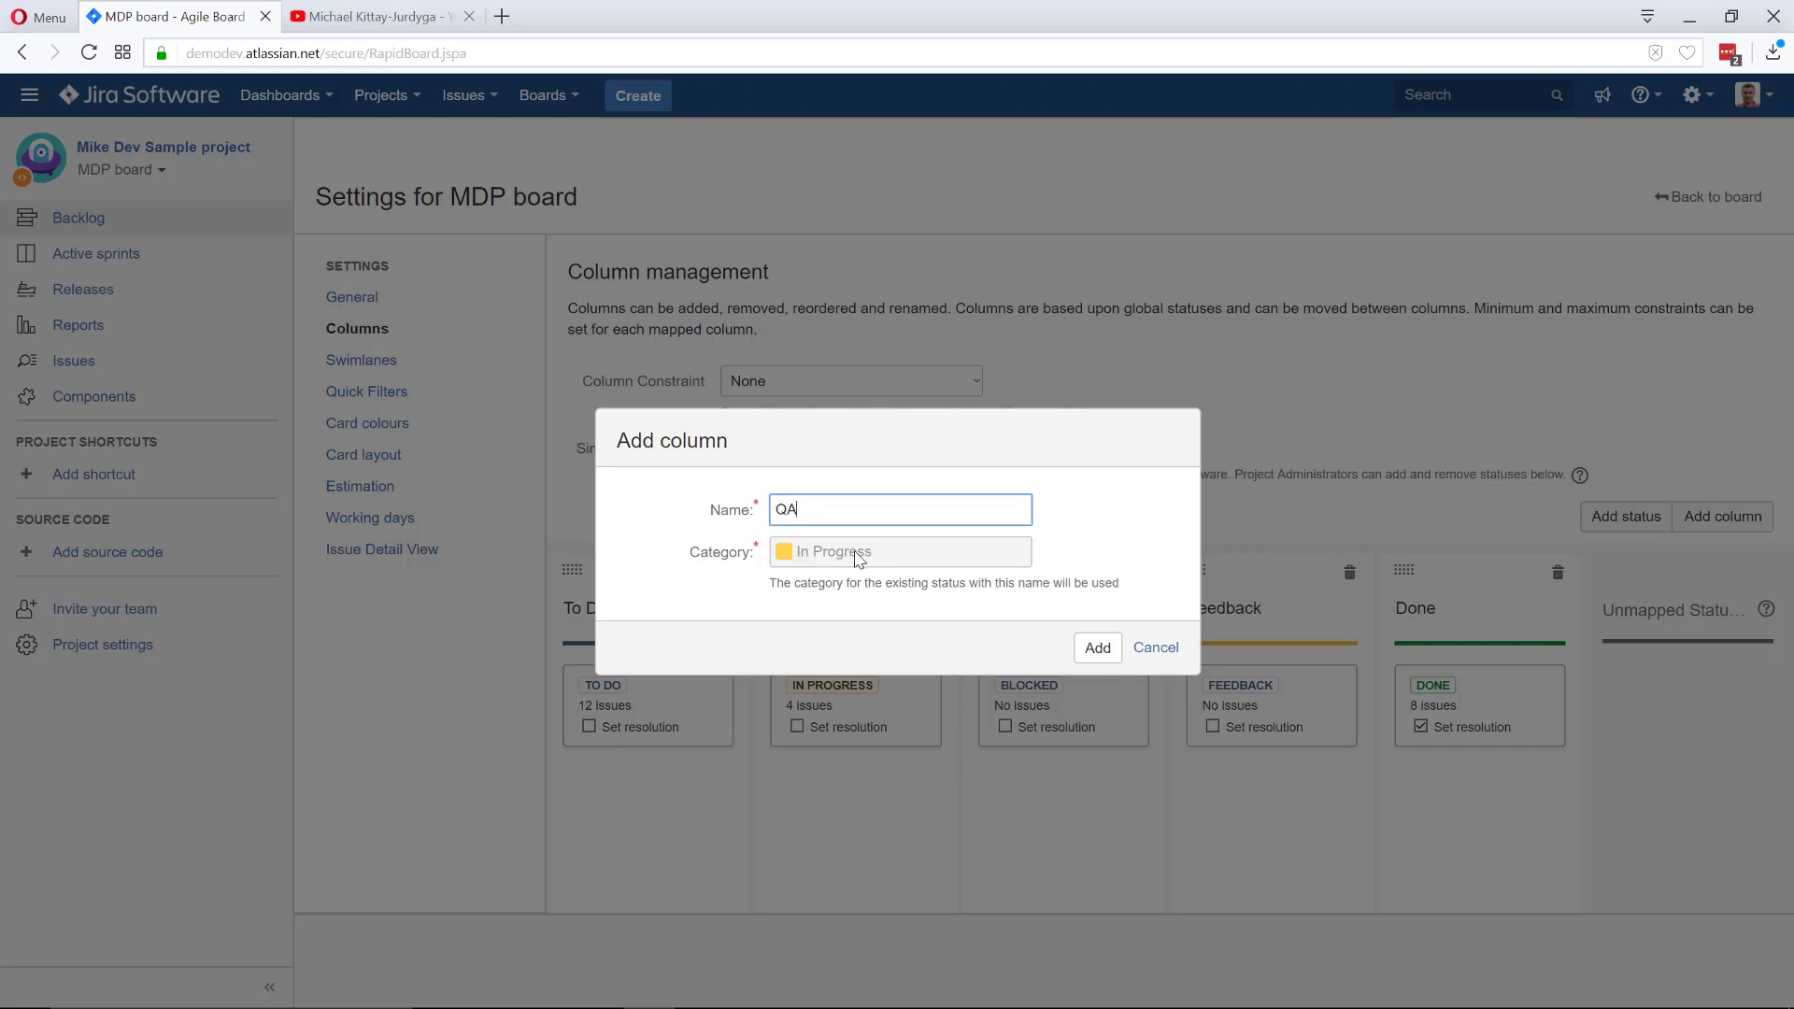
{"action": "left_click", "coordinate": [1100, 648]}
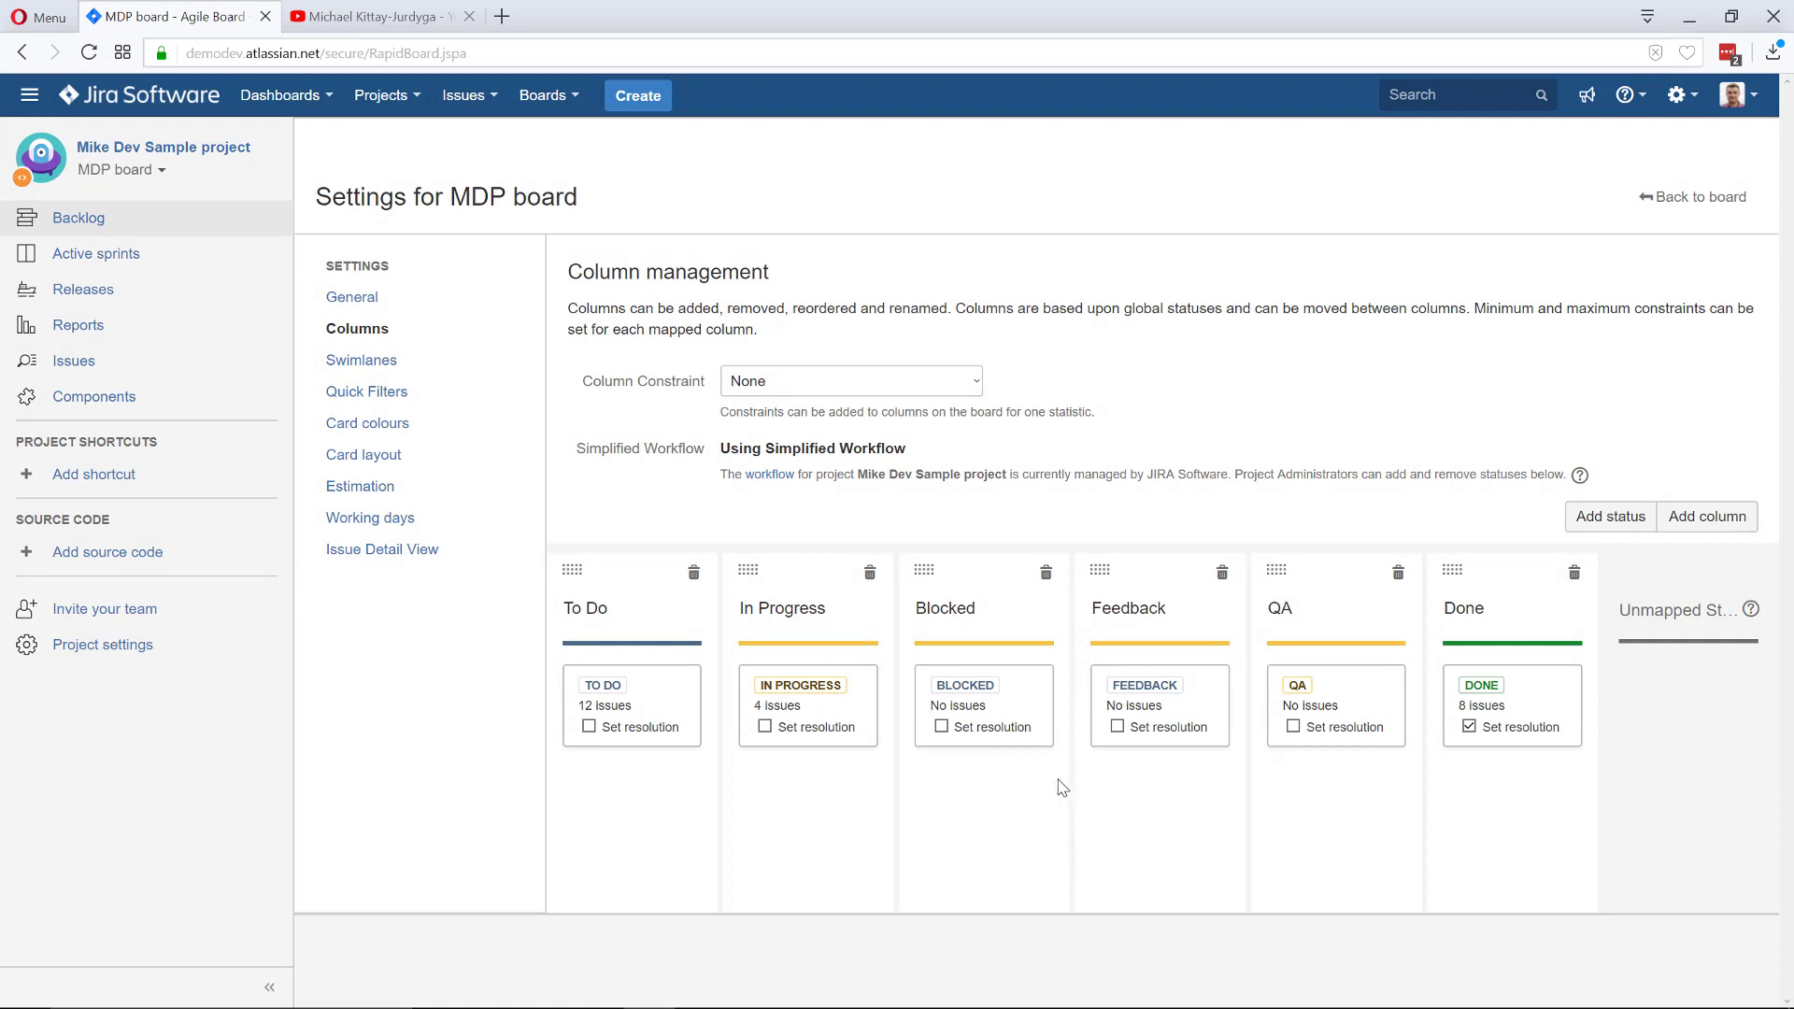
On the active sprint board, move issue MDP-11 to Feedback and issues MDP-12 and MDP-13 to Blocked
{"action": "left_click", "coordinate": [1690, 198]}
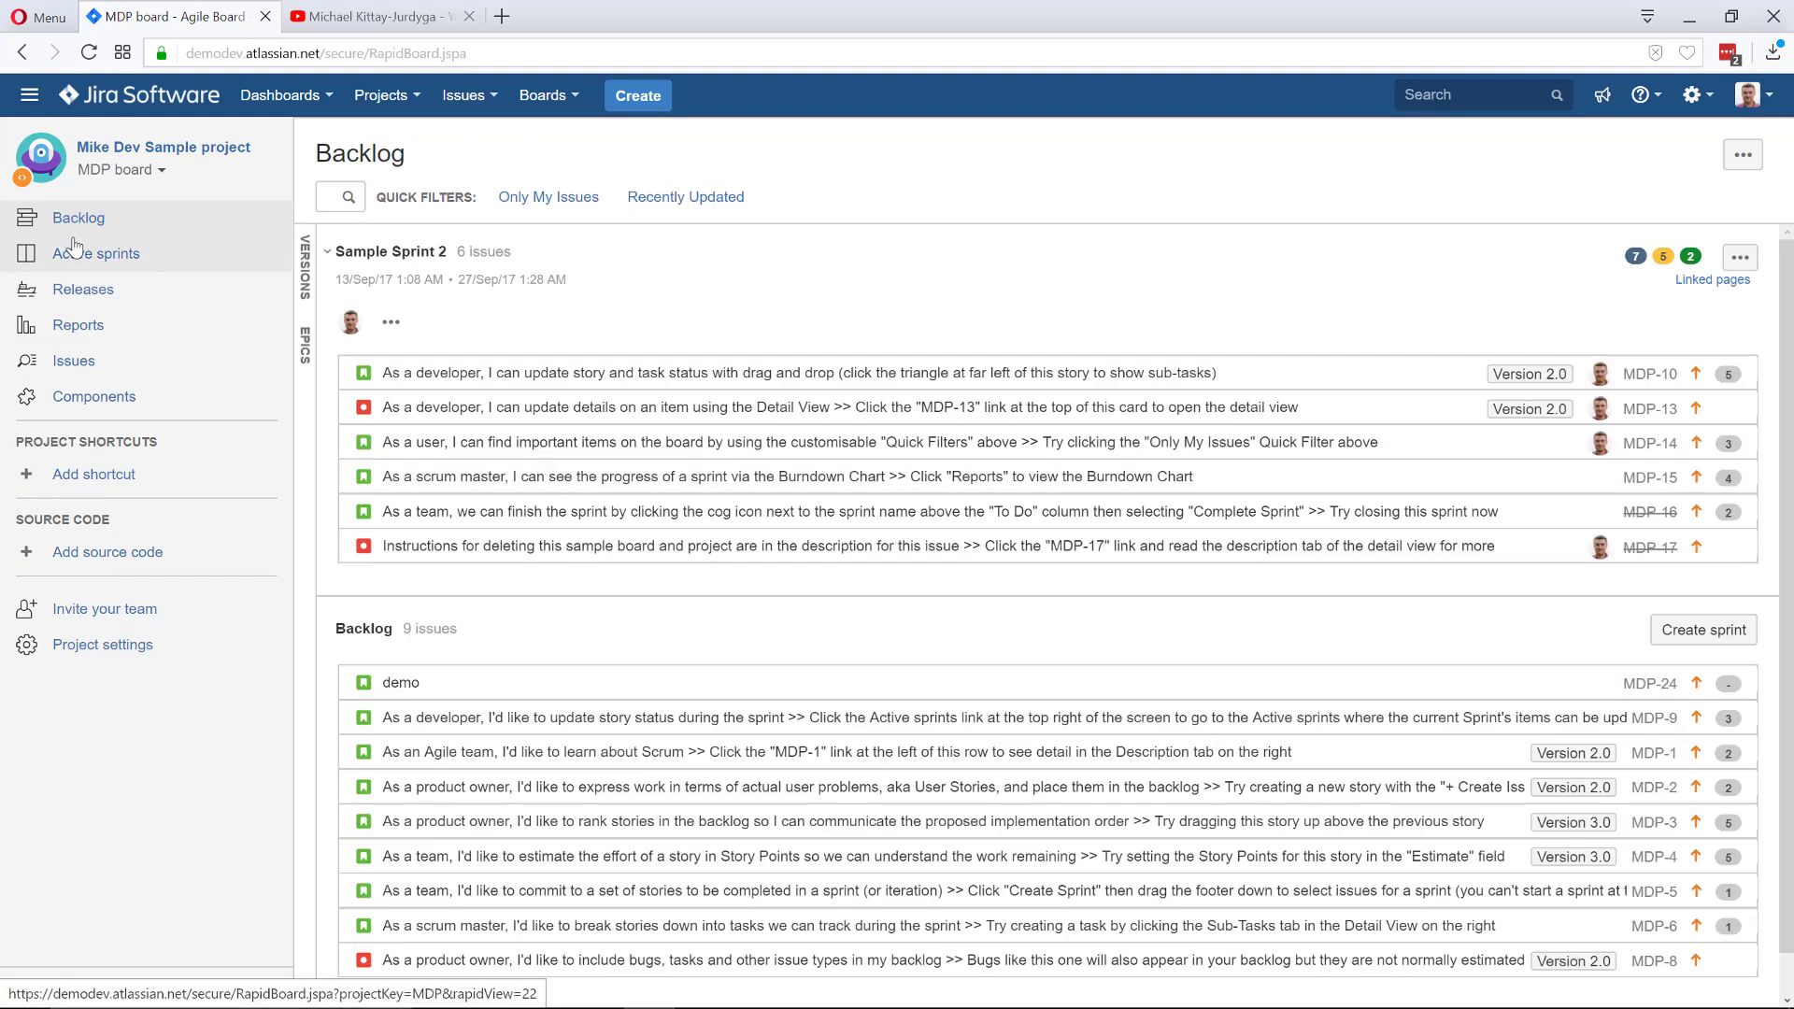
{"action": "left_click", "coordinate": [75, 247]}
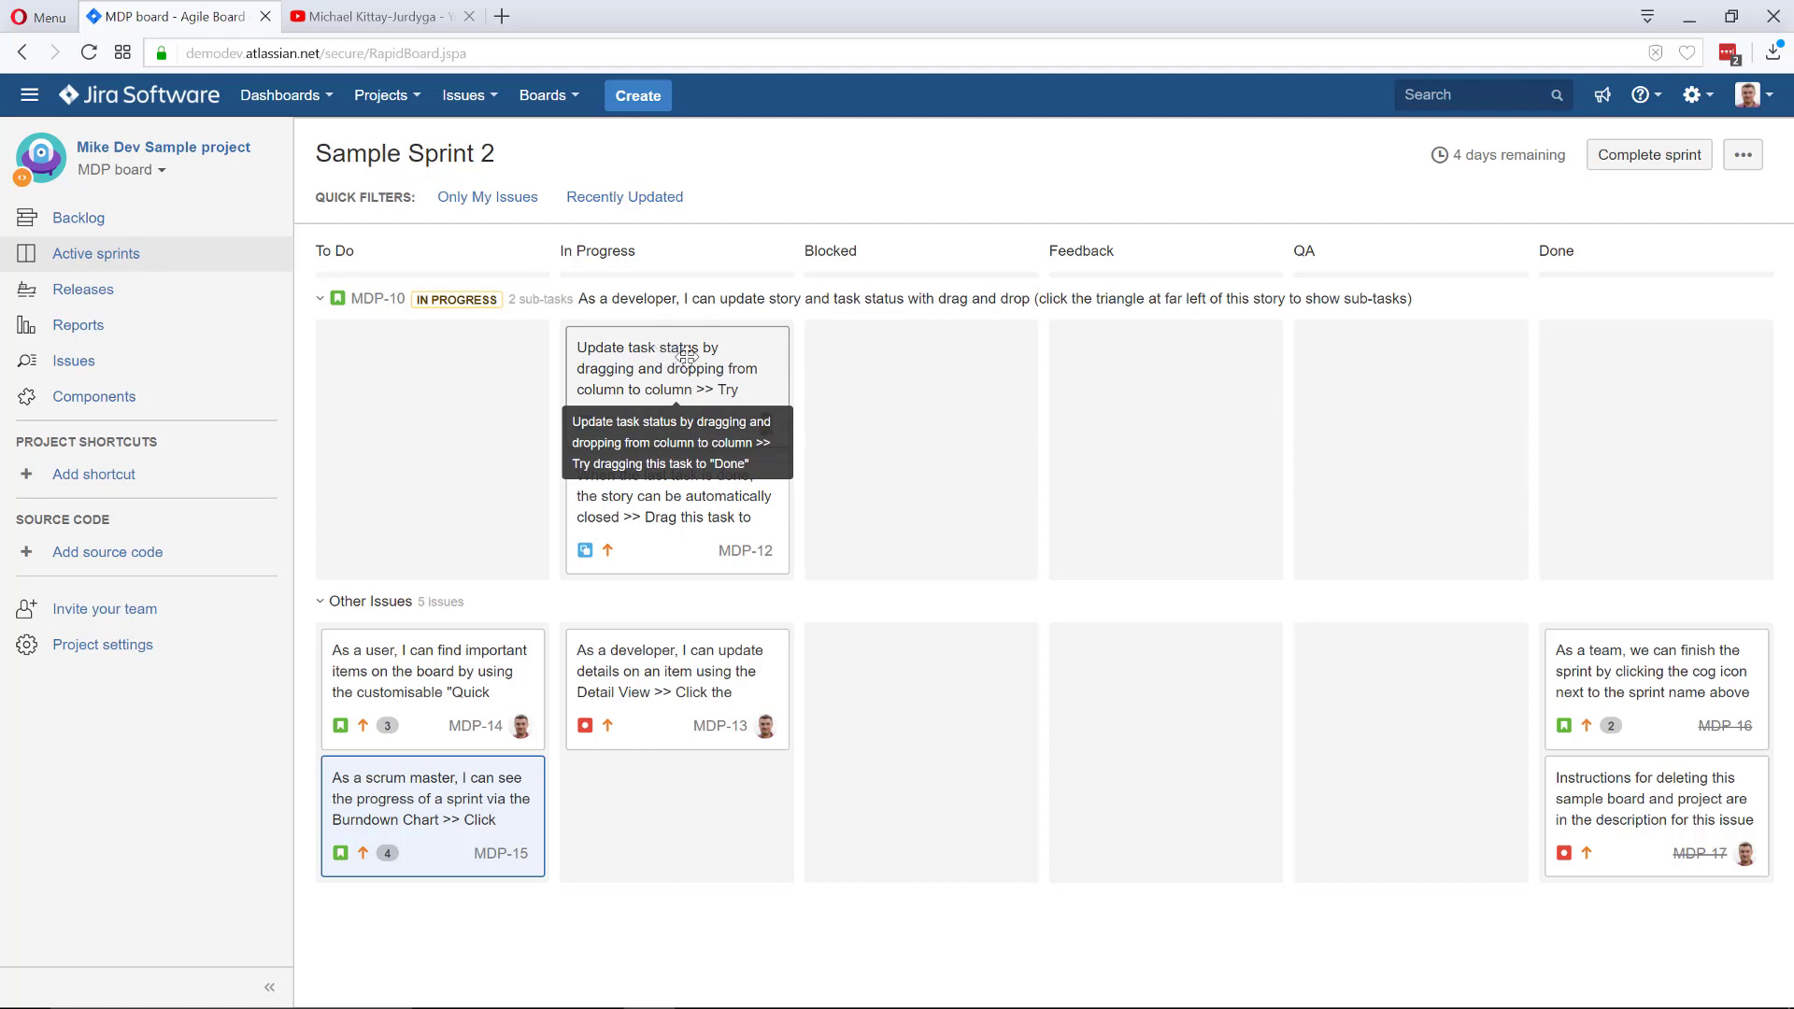
{"action": "left_click_drag", "start_coordinate": [687, 356], "coordinate": [1167, 371]}
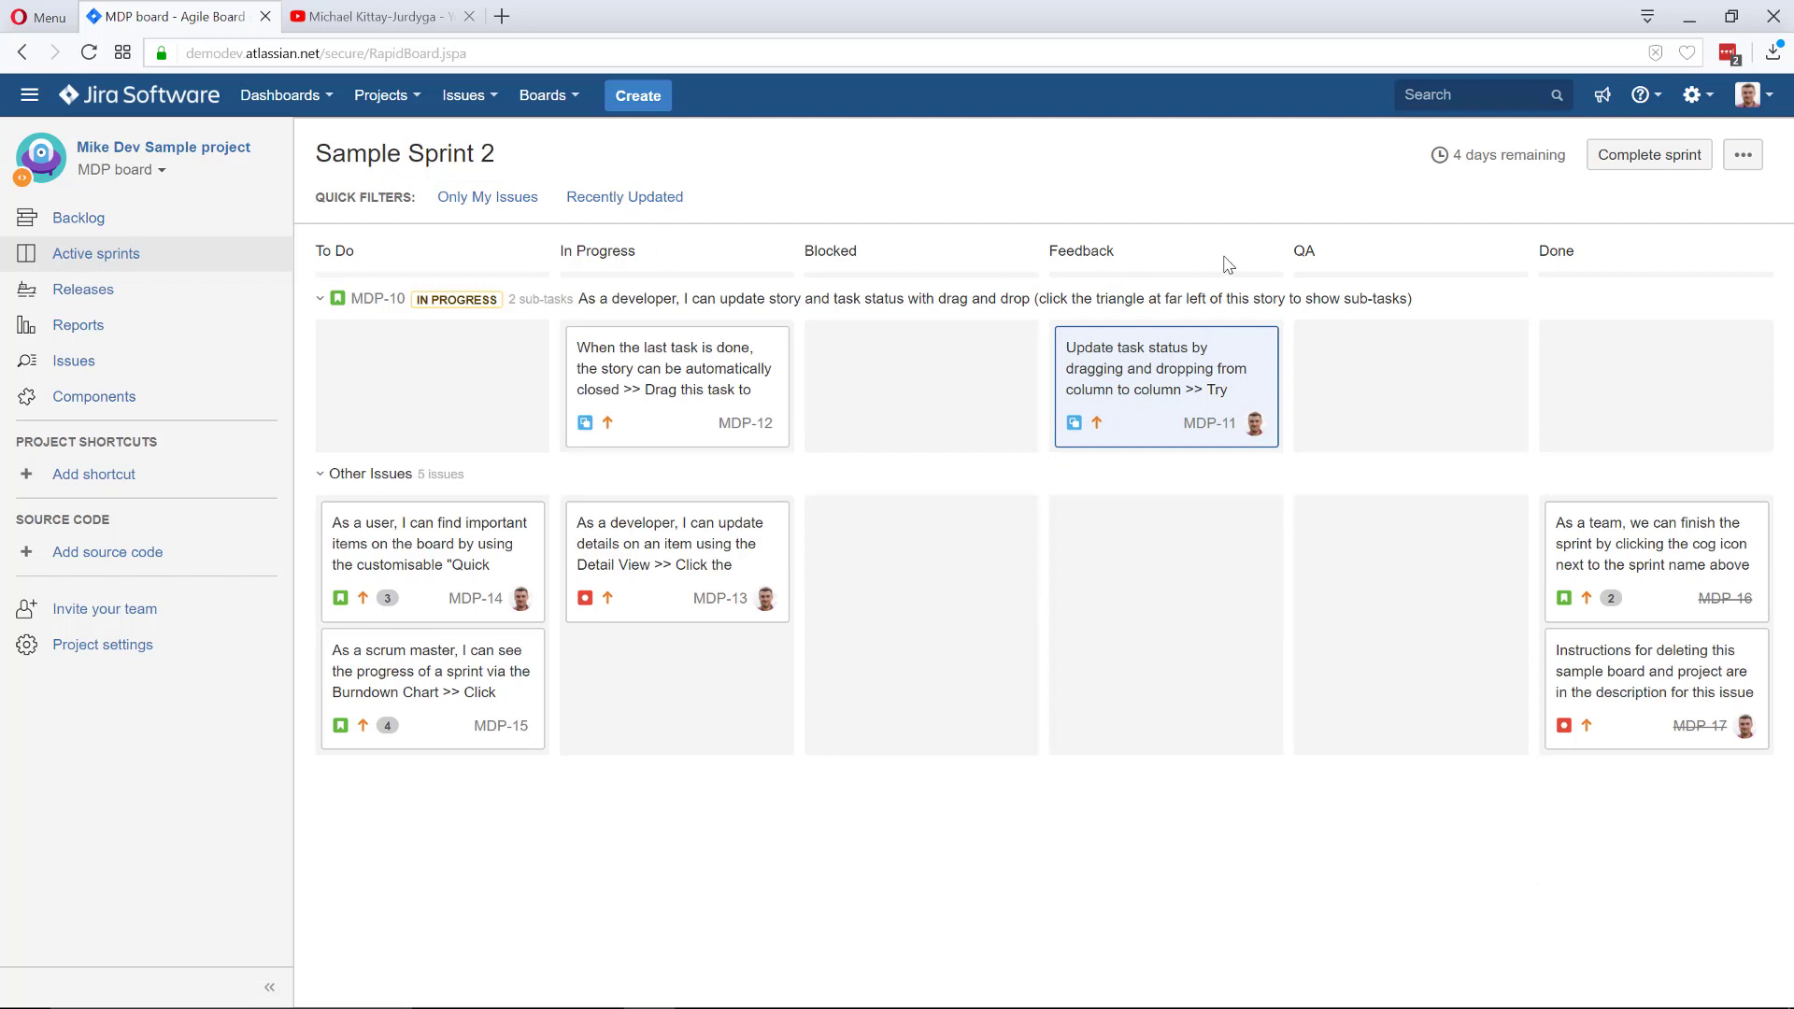
{"action": "left_click_drag", "start_coordinate": [607, 369], "coordinate": [934, 372]}
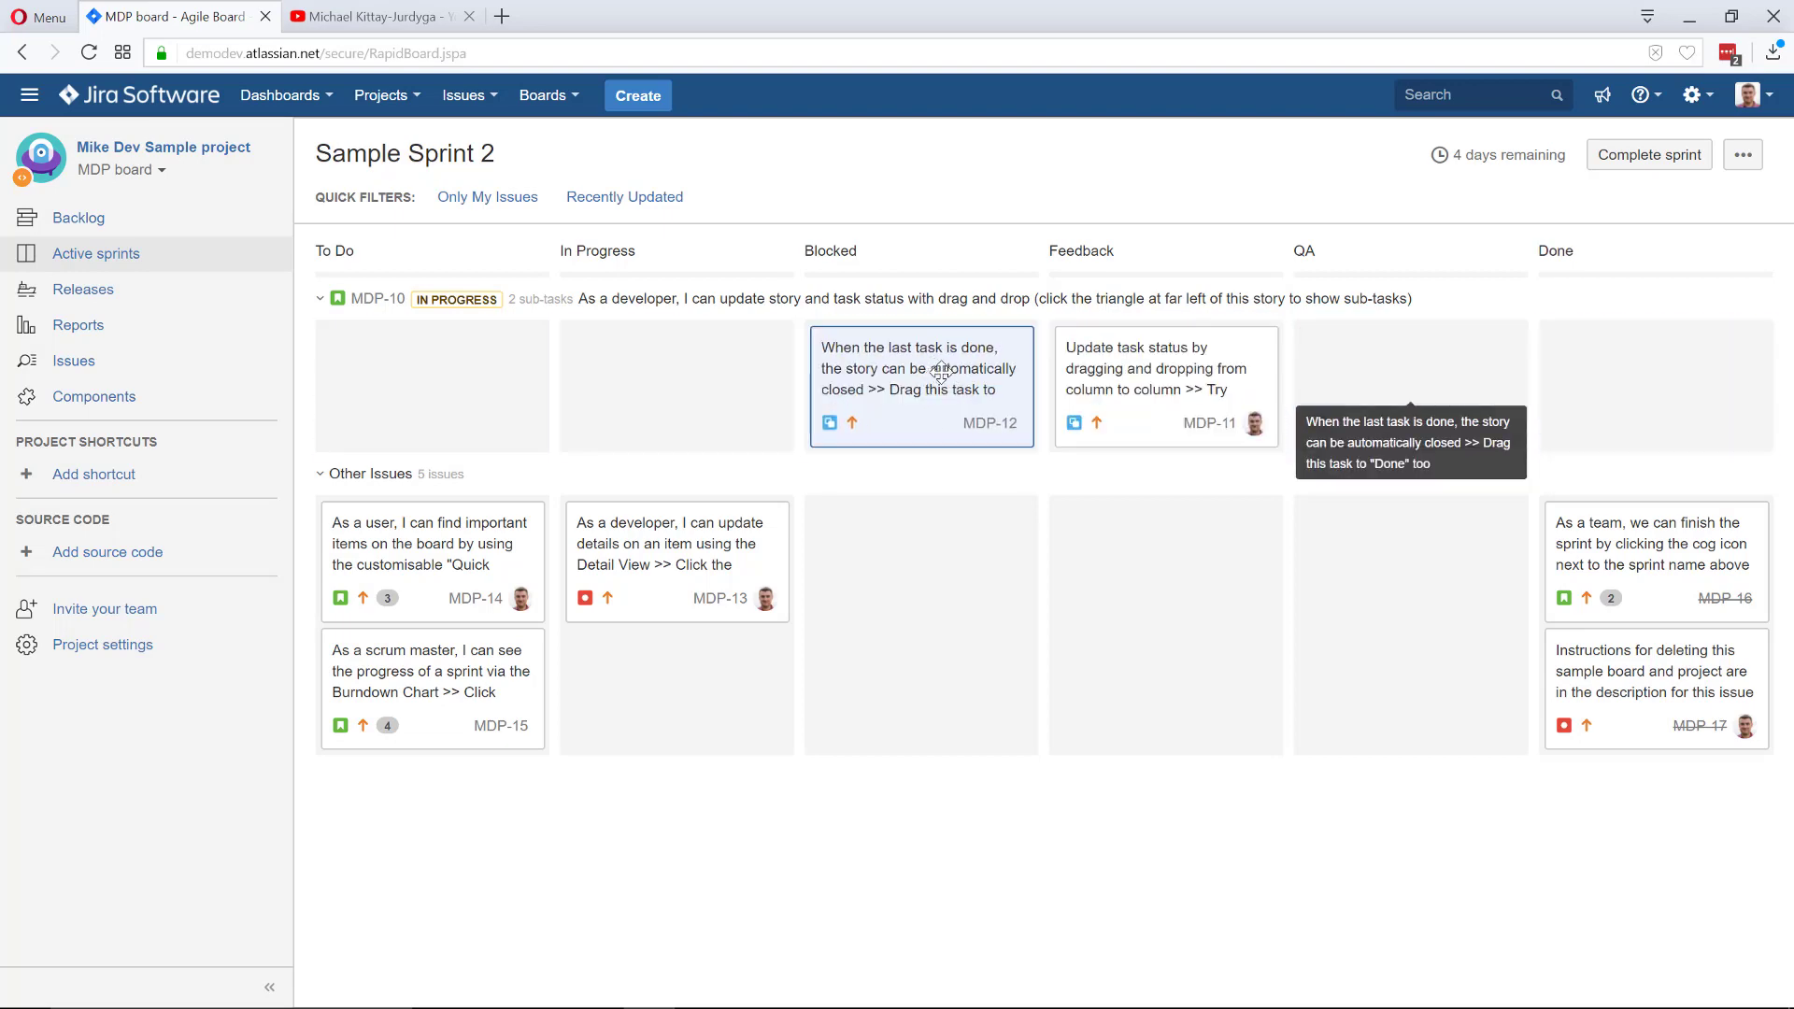
{"action": "left_click_drag", "start_coordinate": [663, 514], "coordinate": [913, 524]}
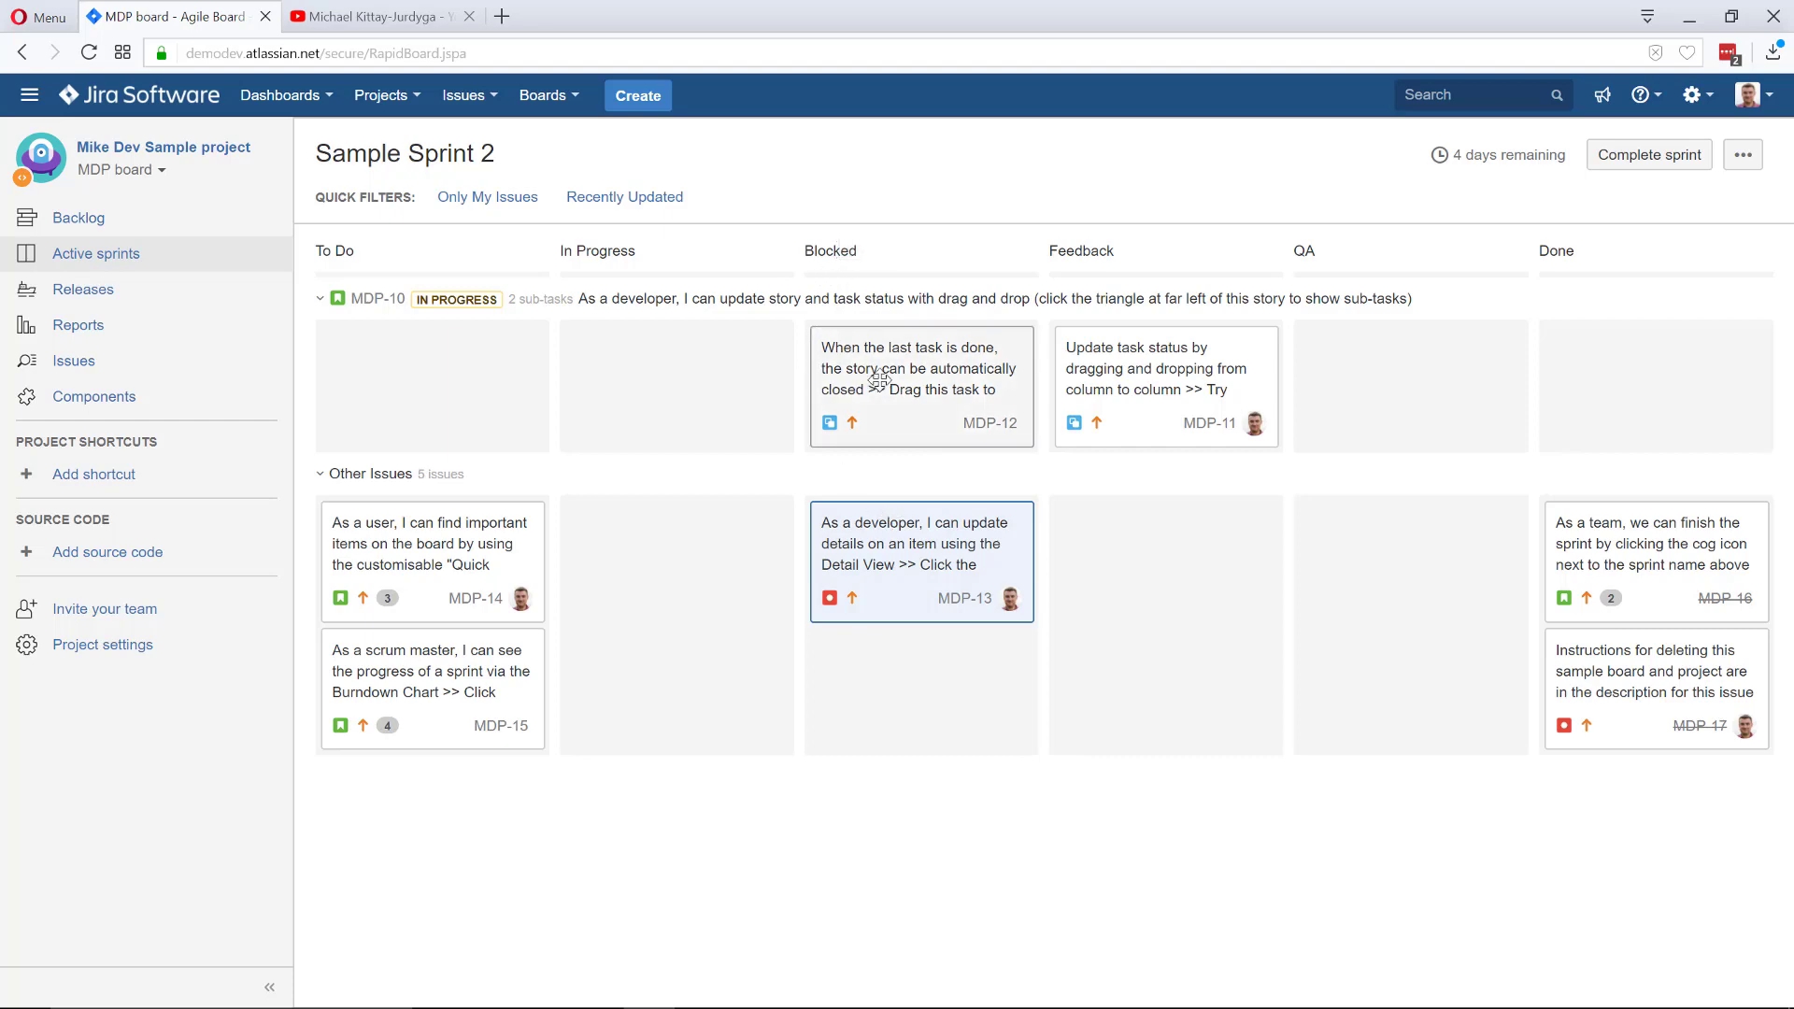
Check the status in issue MDP-12's details, close them, and reopen the MDP board's column settings
{"action": "left_click", "coordinate": [941, 389]}
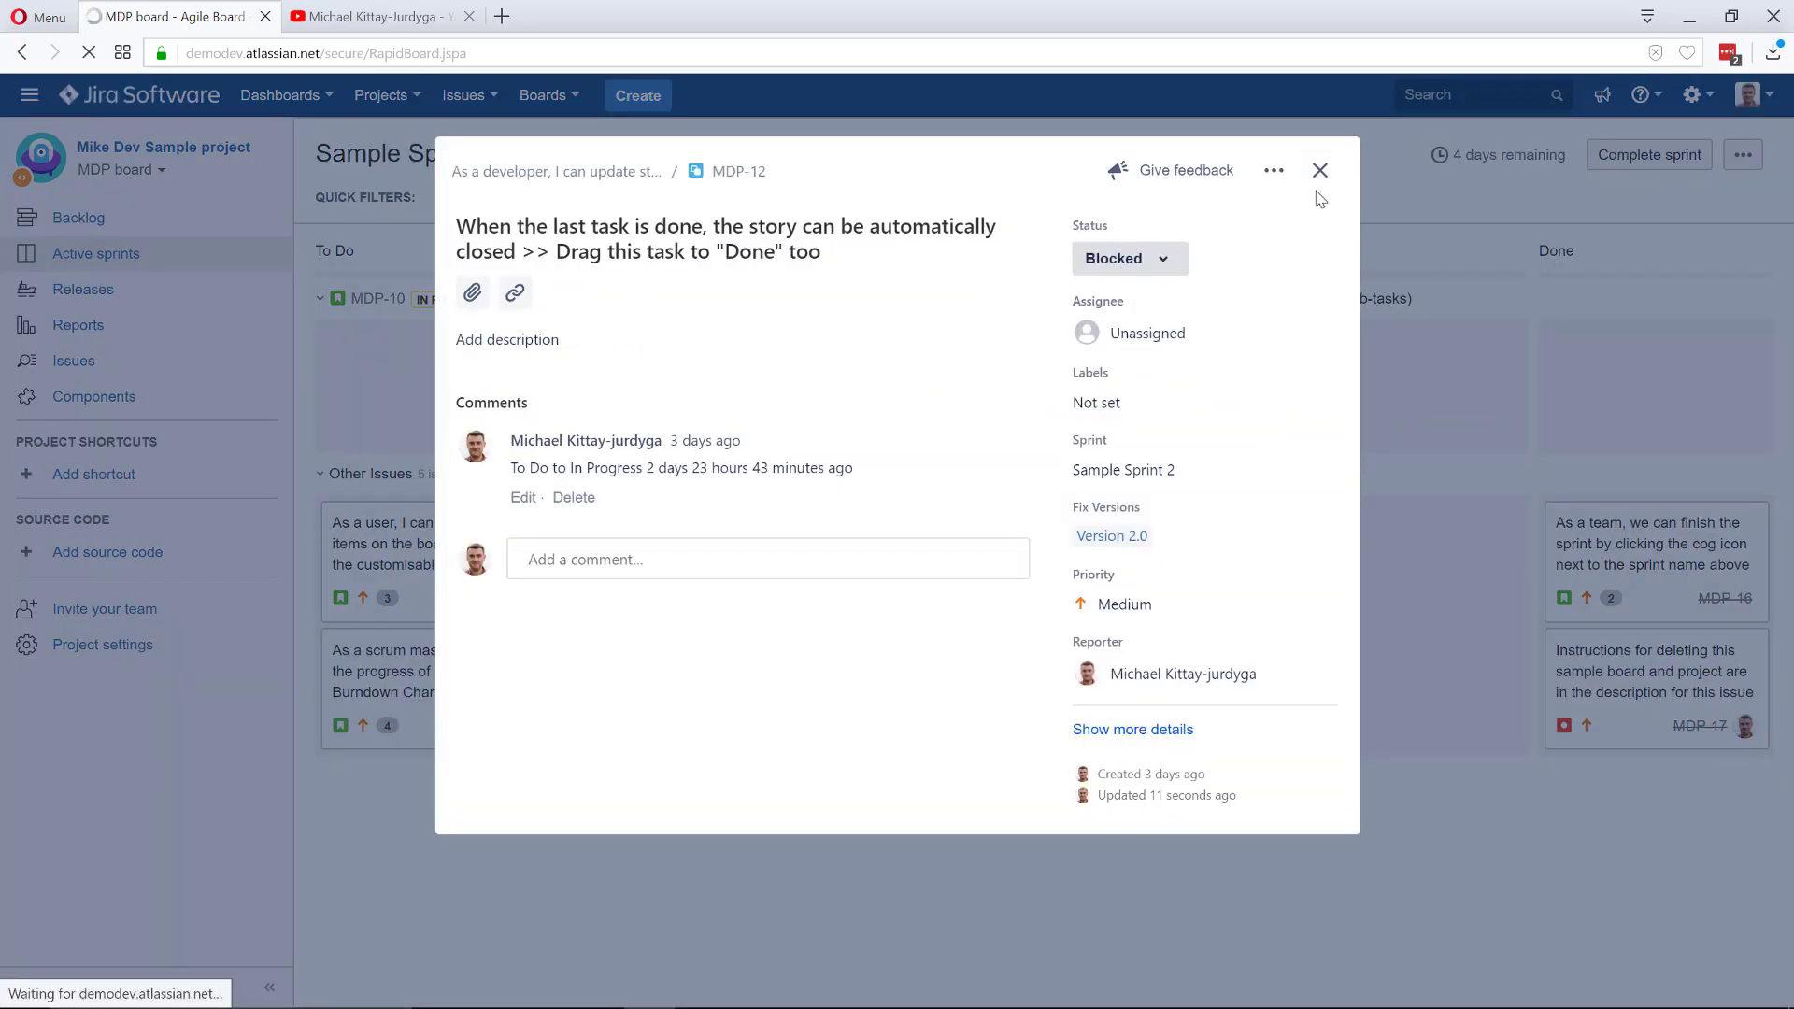
{"action": "left_click", "coordinate": [1319, 170]}
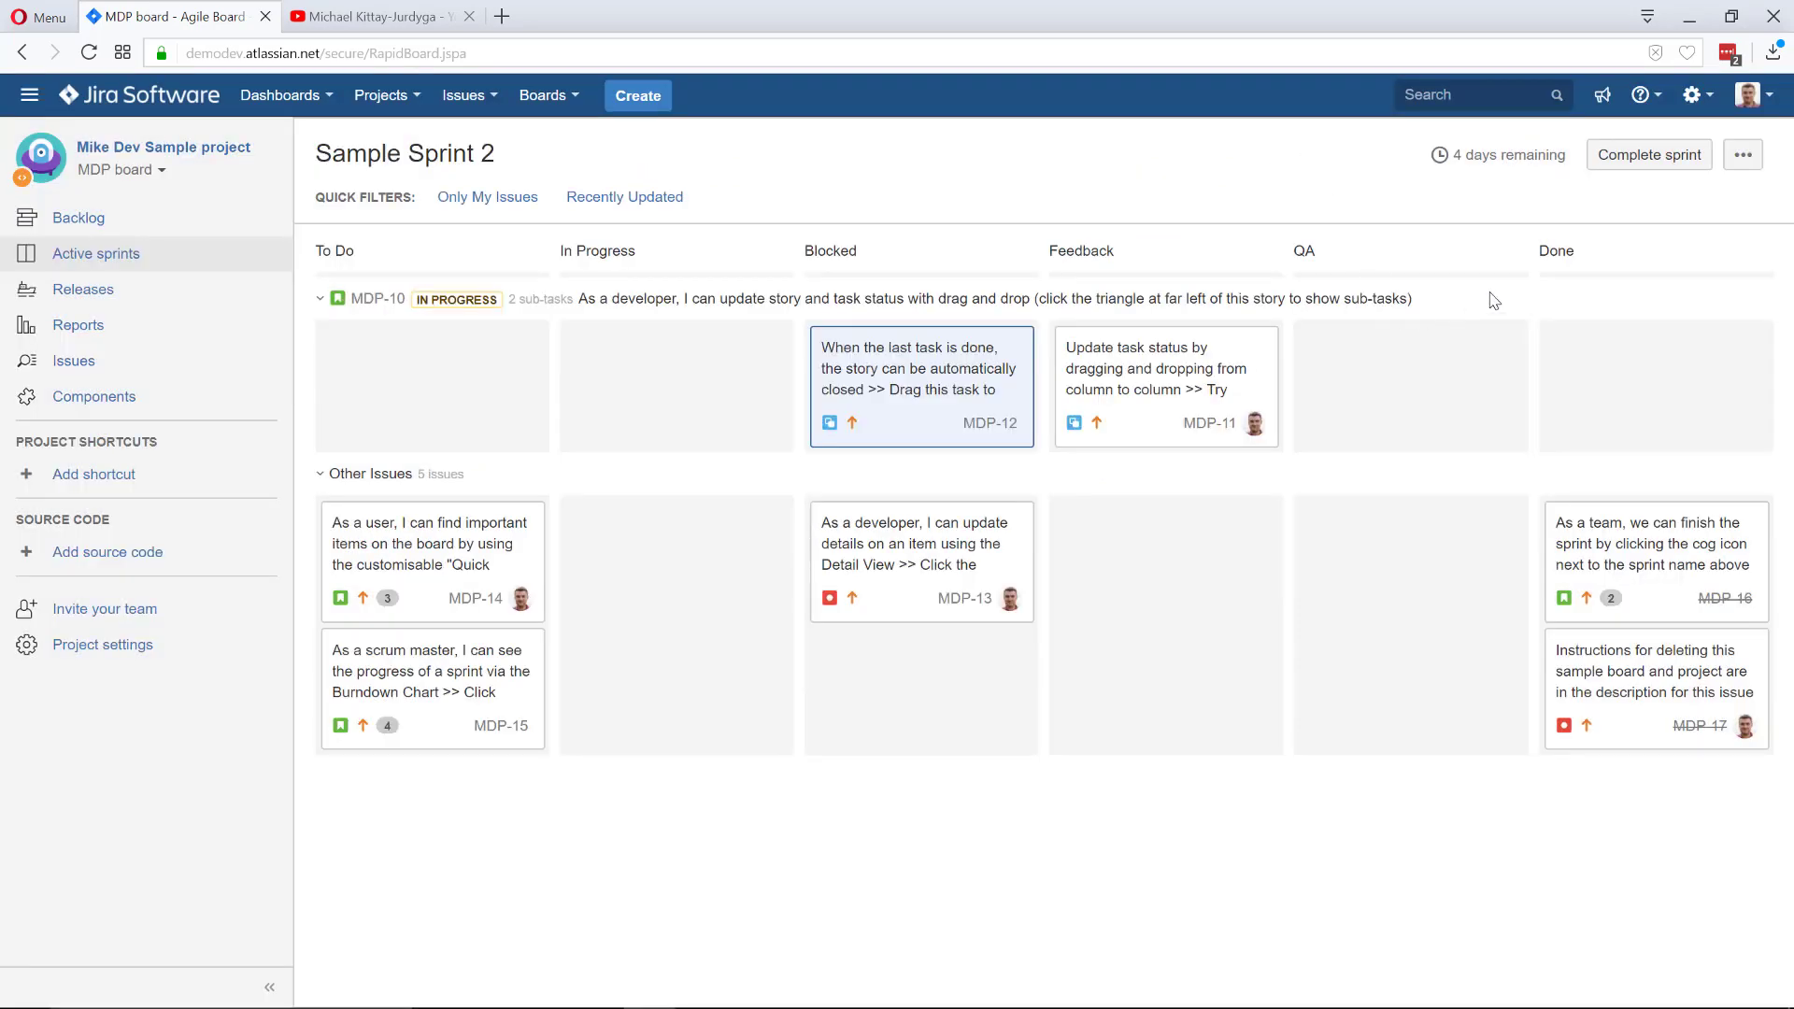
{"action": "left_click", "coordinate": [1743, 156]}
{"action": "left_click", "coordinate": [1642, 191]}
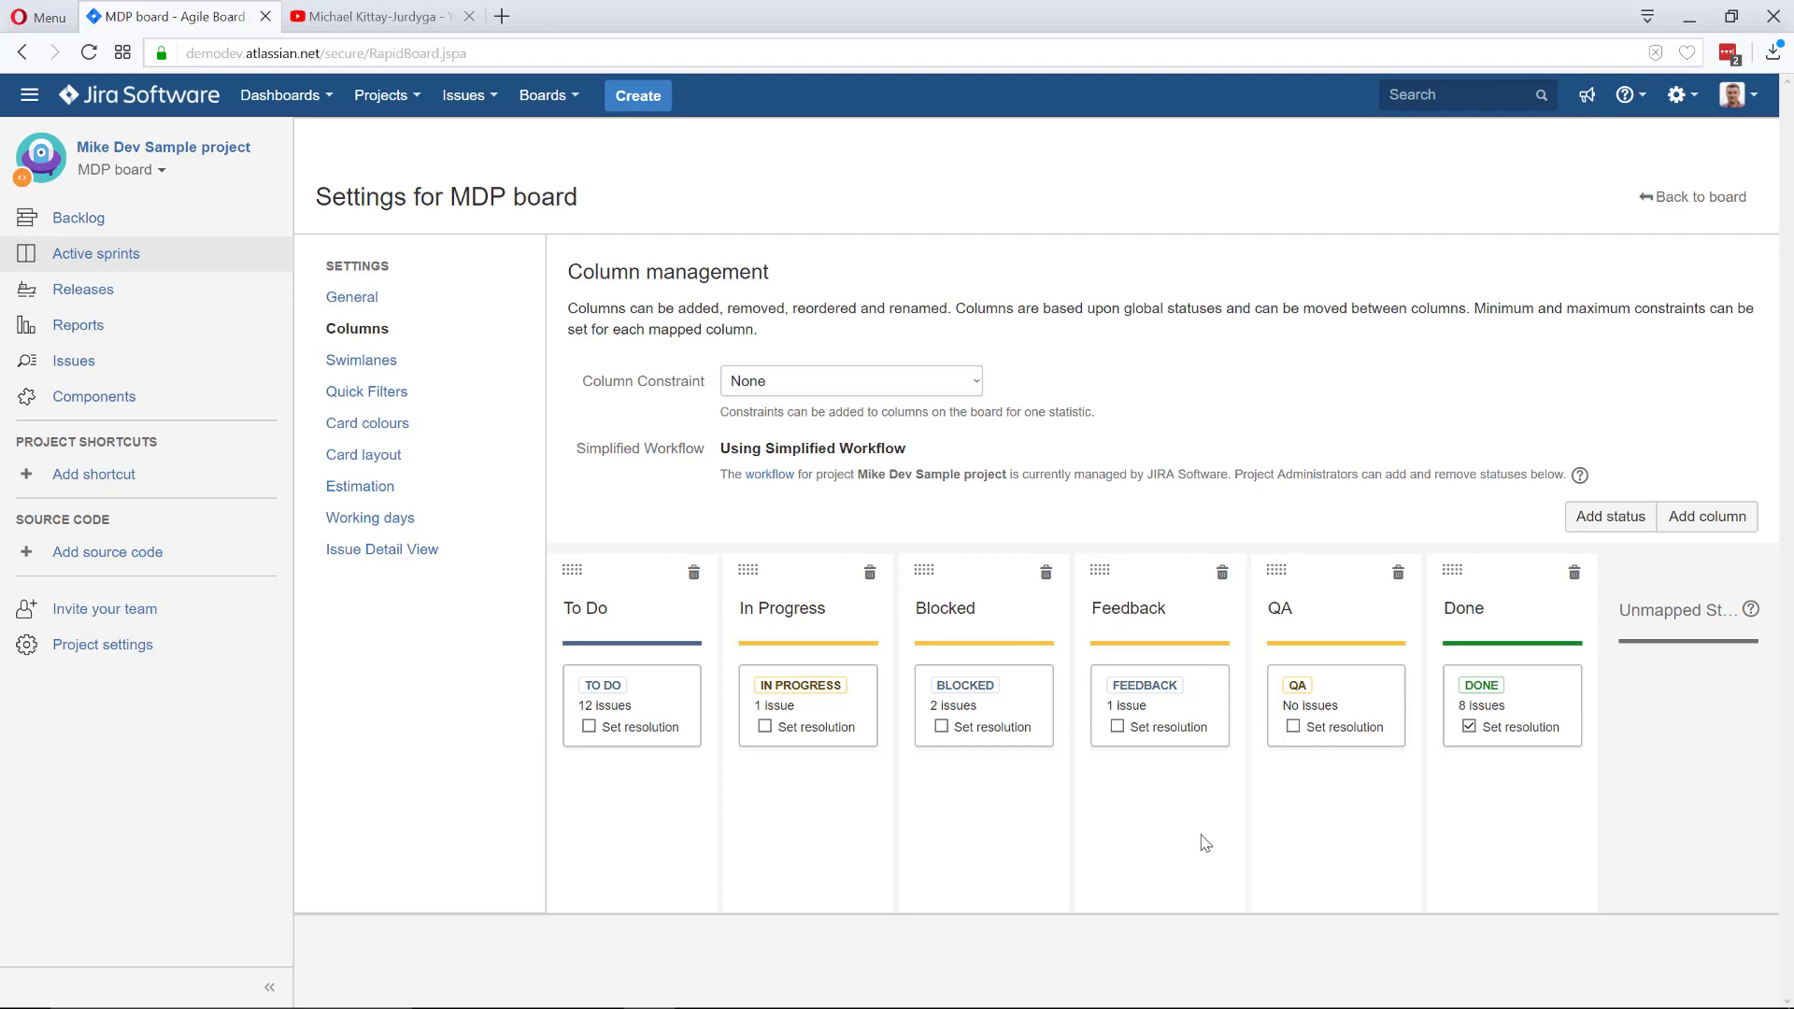
Add the existing statuses Waiting for a customer and Waiting for the Dev Team to the board's workflow
{"action": "left_click", "coordinate": [1616, 529]}
{"action": "left_click", "coordinate": [1114, 516]}
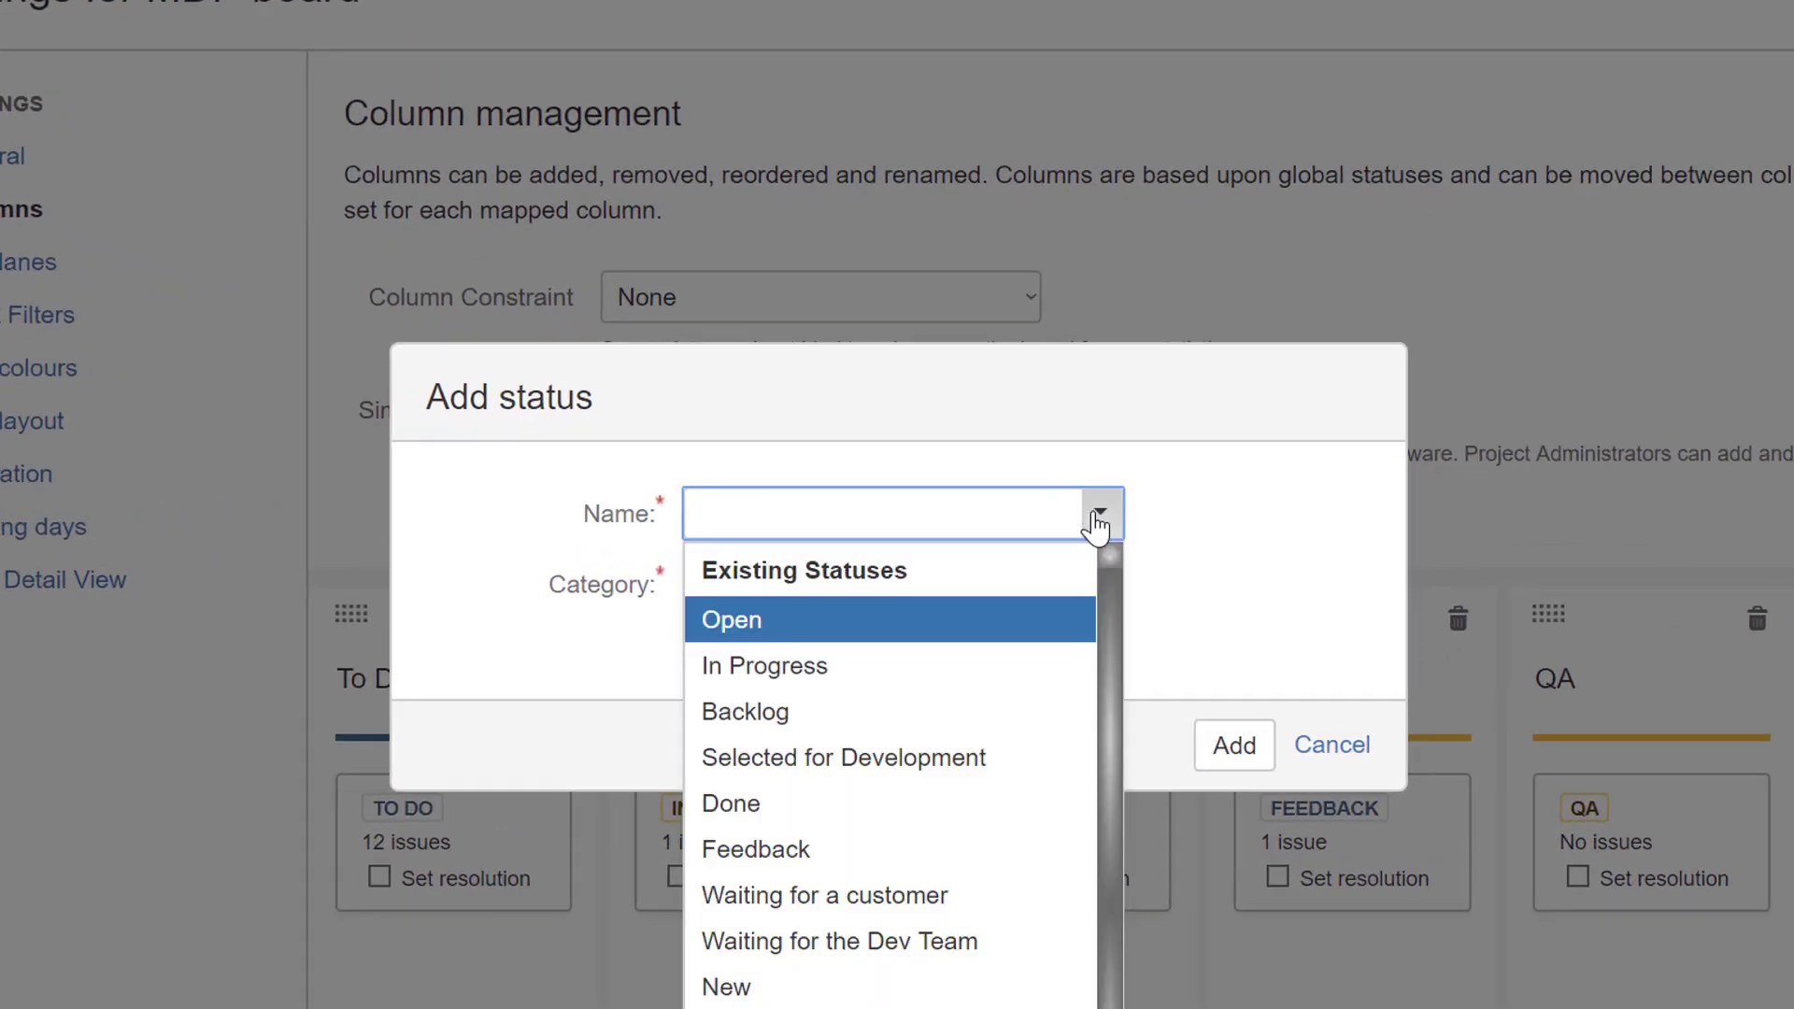
{"action": "scroll", "coordinate": [1111, 654], "scroll_direction": "down", "scroll_amount": 1}
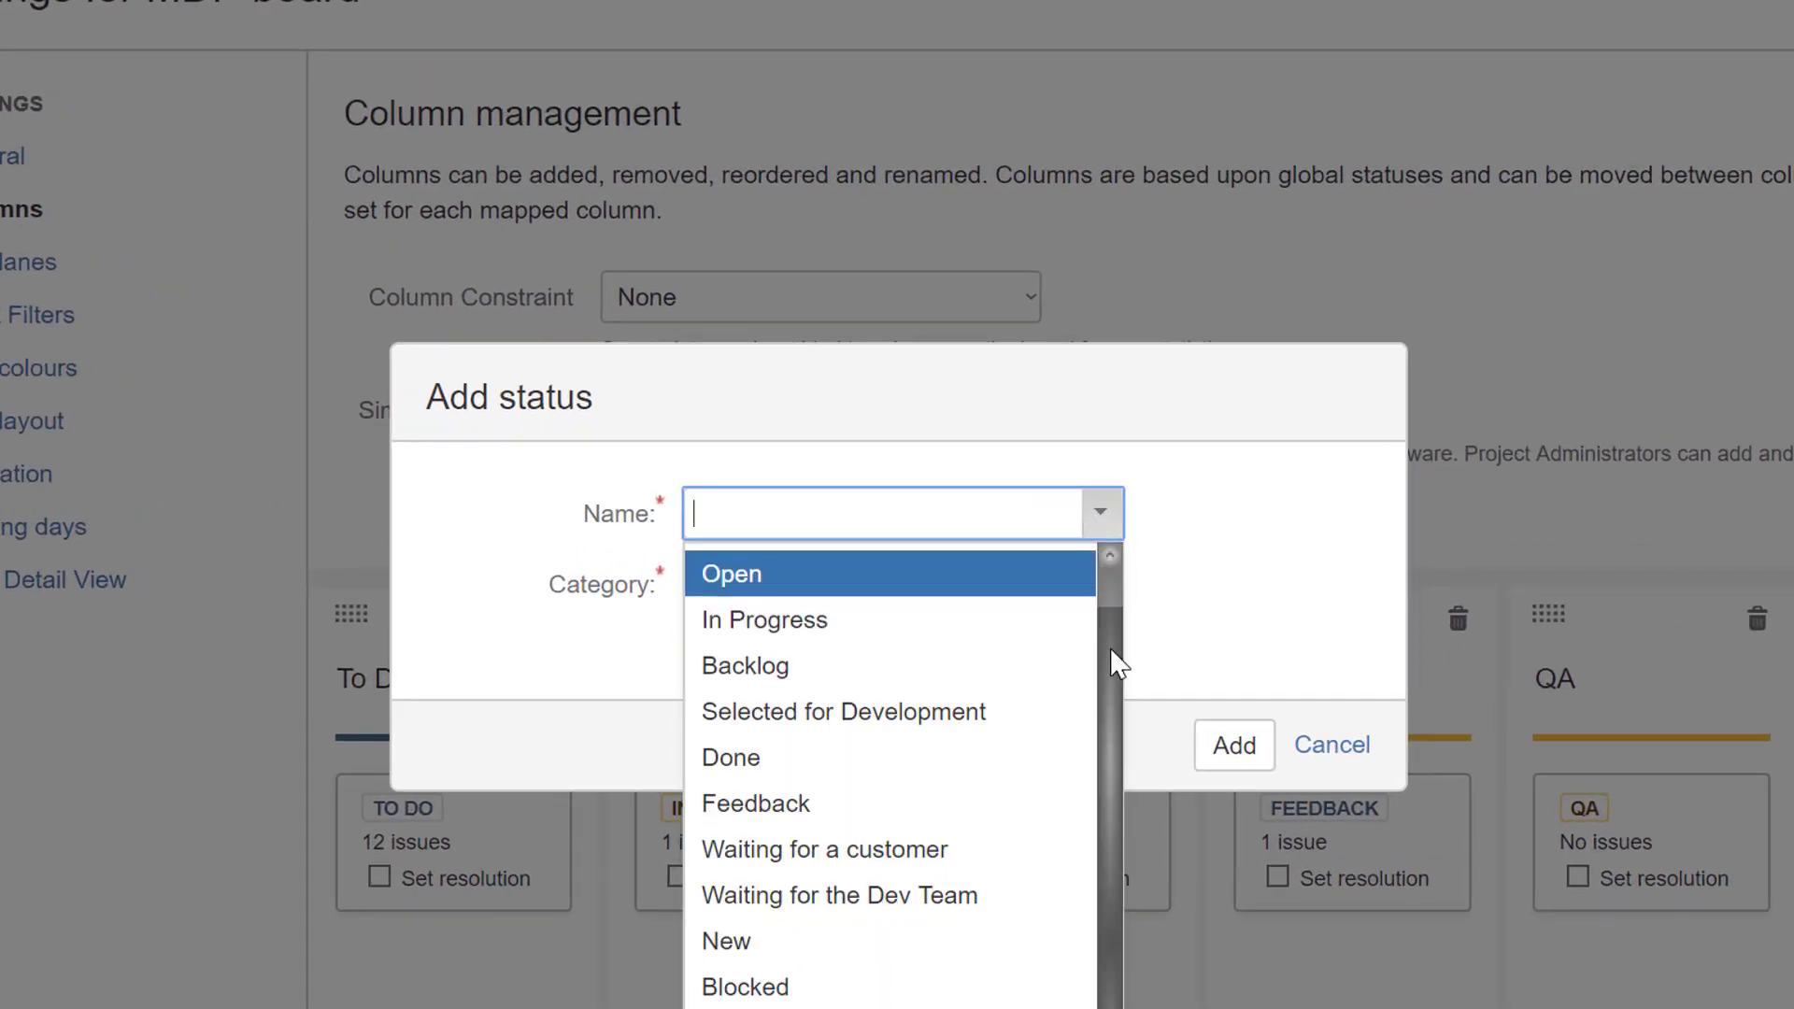
{"action": "left_click", "coordinate": [938, 850]}
{"action": "left_click", "coordinate": [1215, 773]}
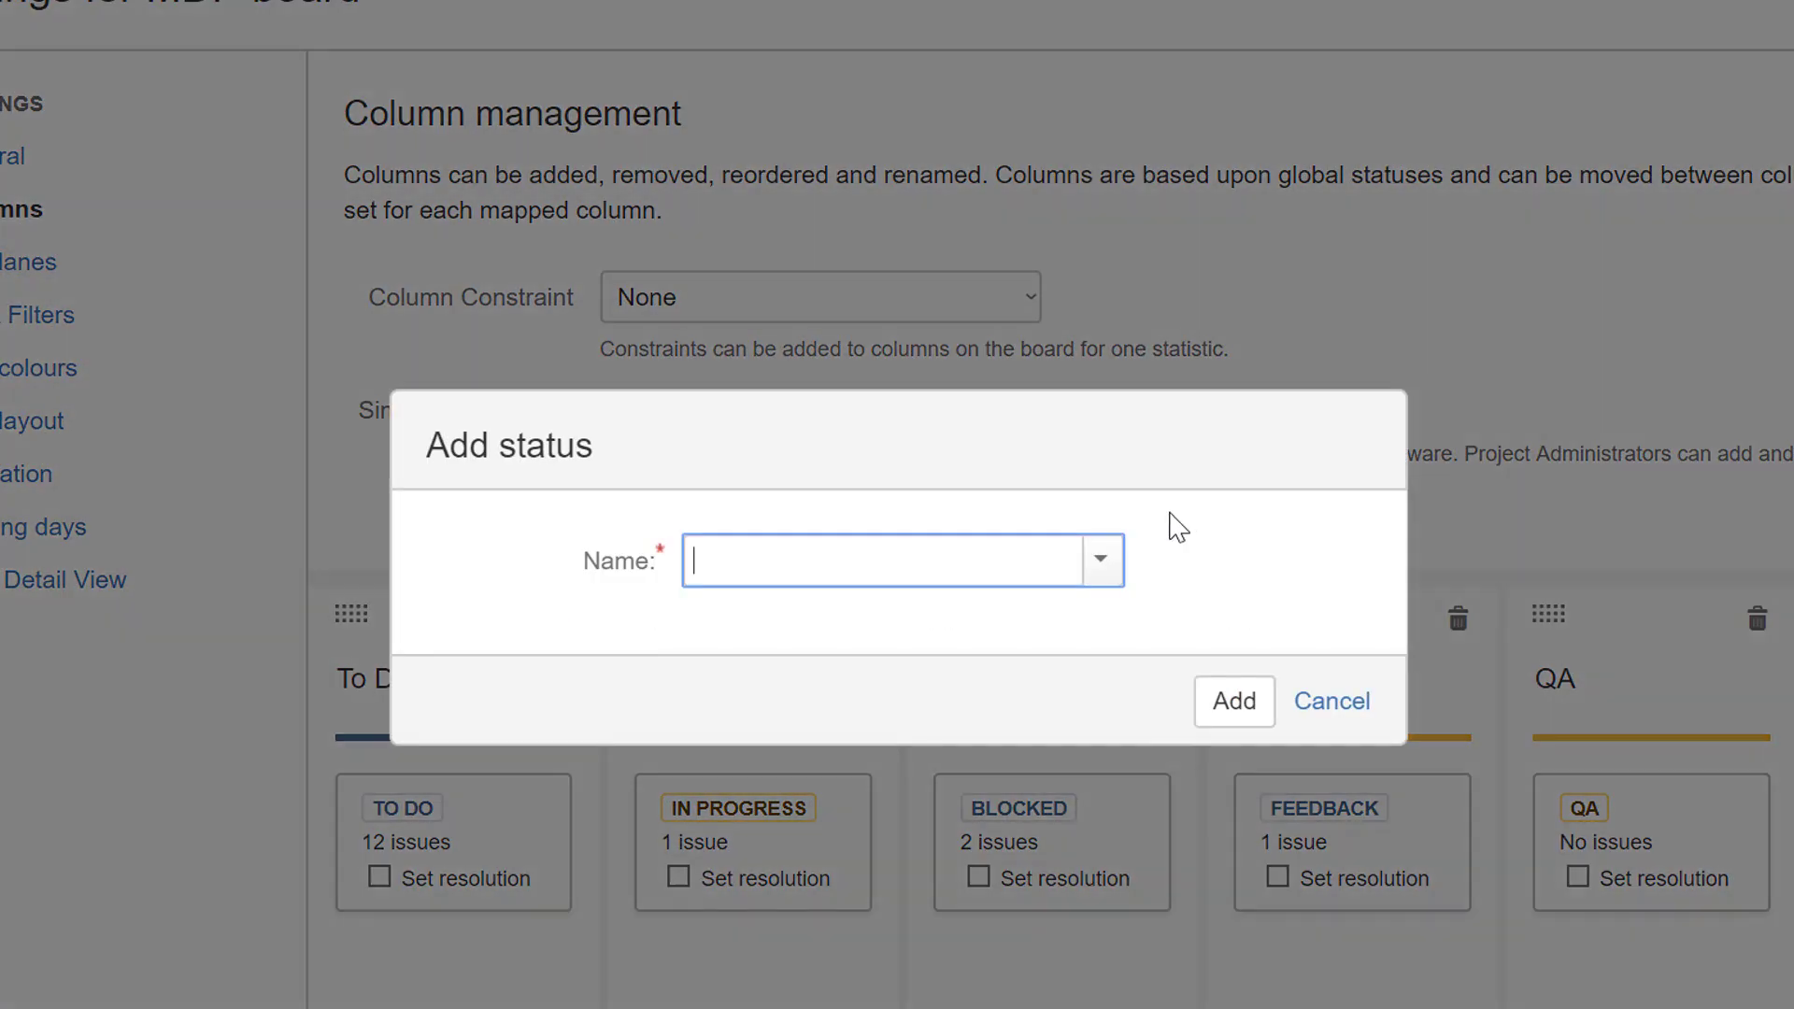
{"action": "left_click", "coordinate": [1101, 512]}
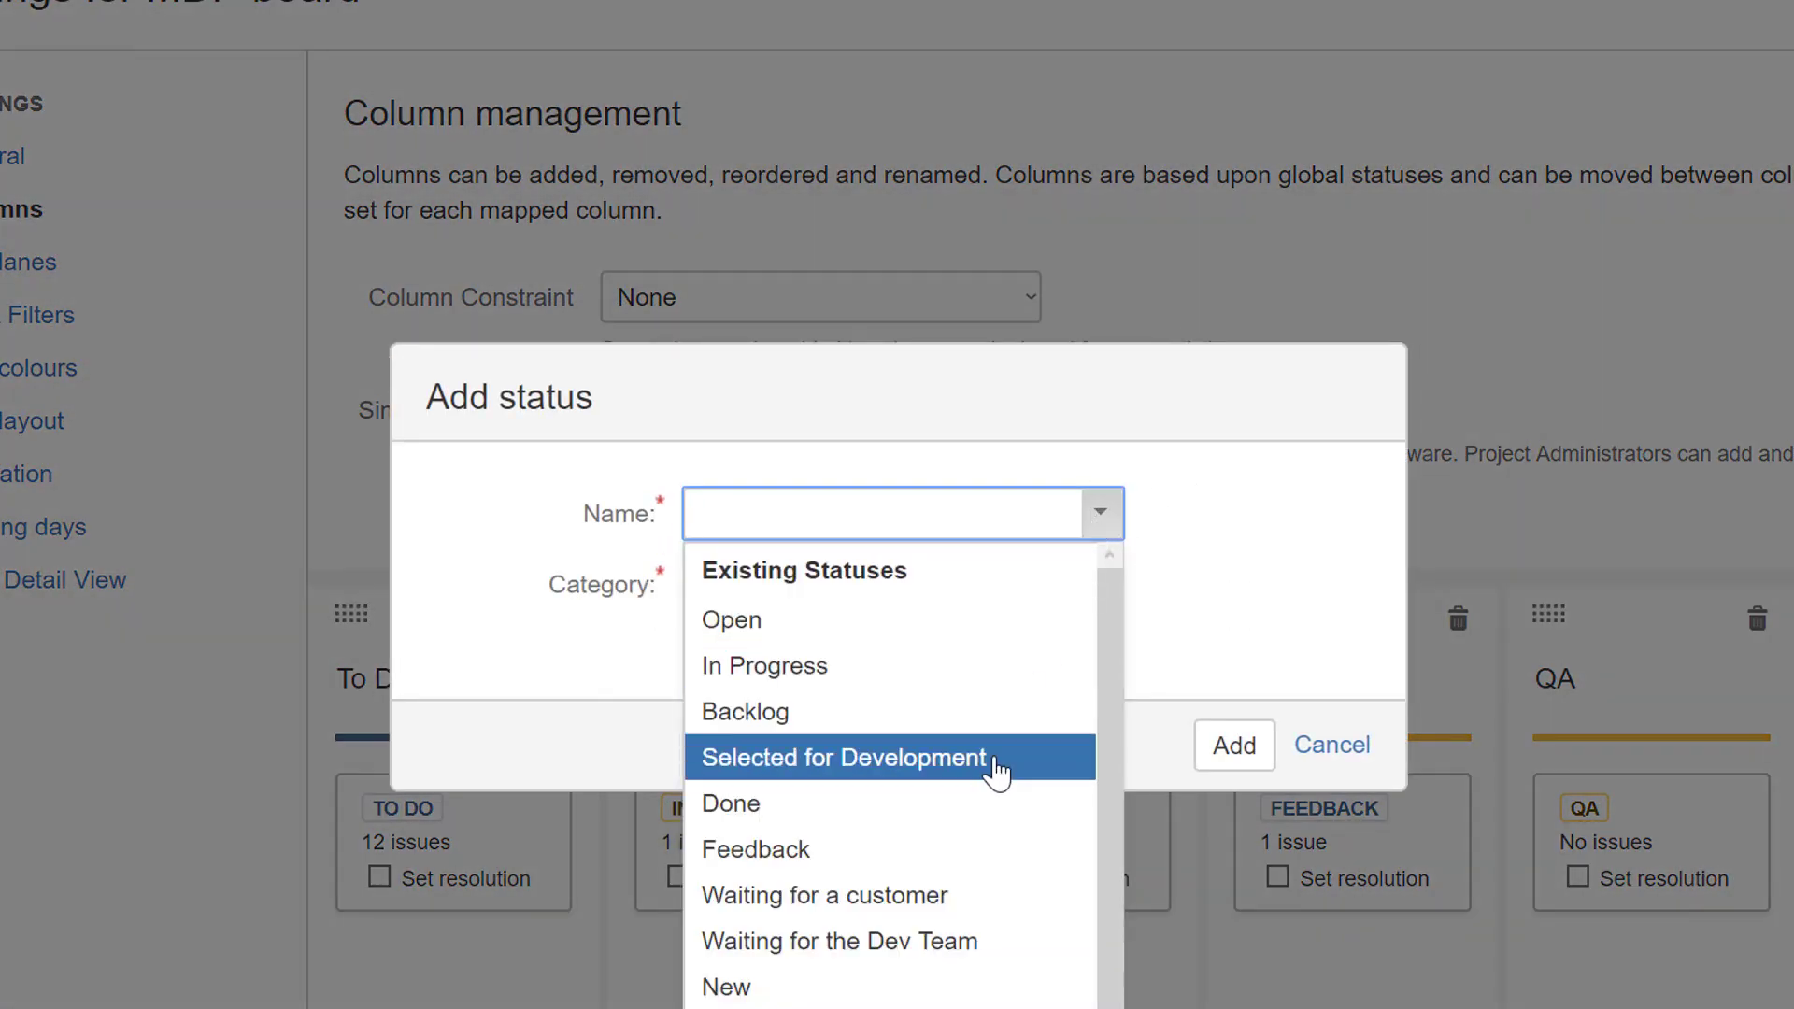
{"action": "left_click", "coordinate": [953, 940]}
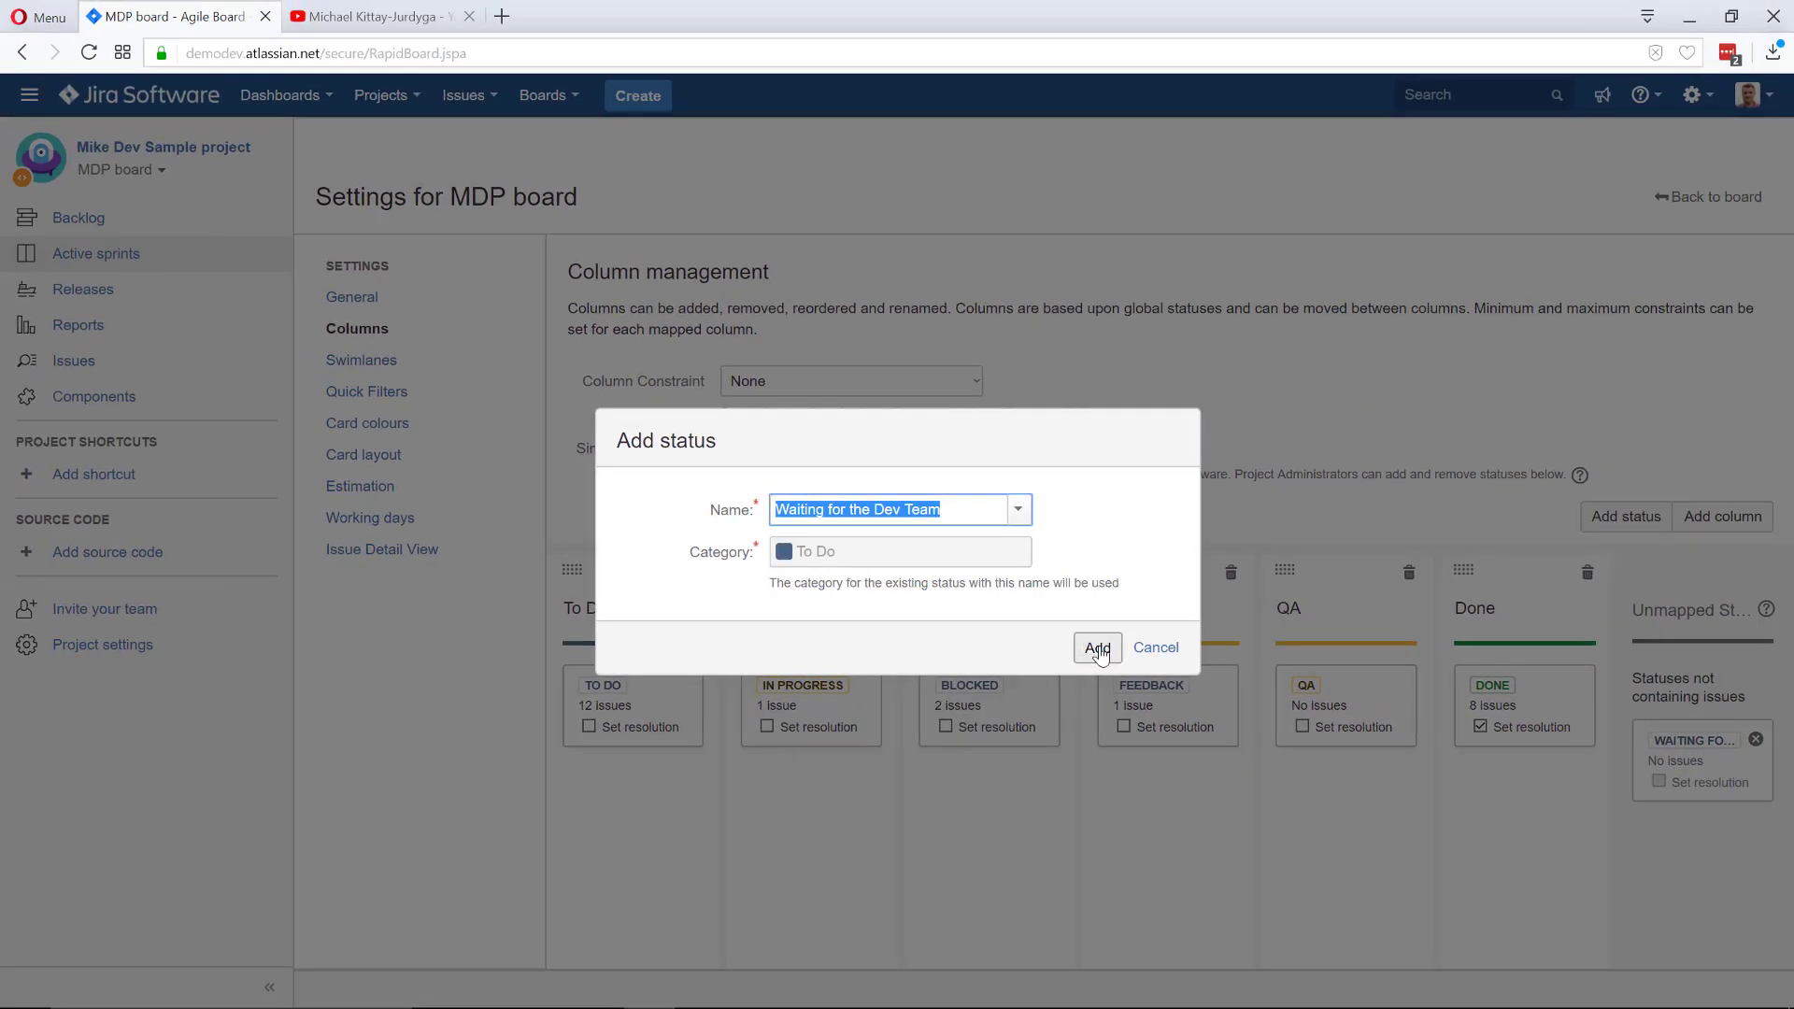
{"action": "left_click", "coordinate": [1098, 648]}
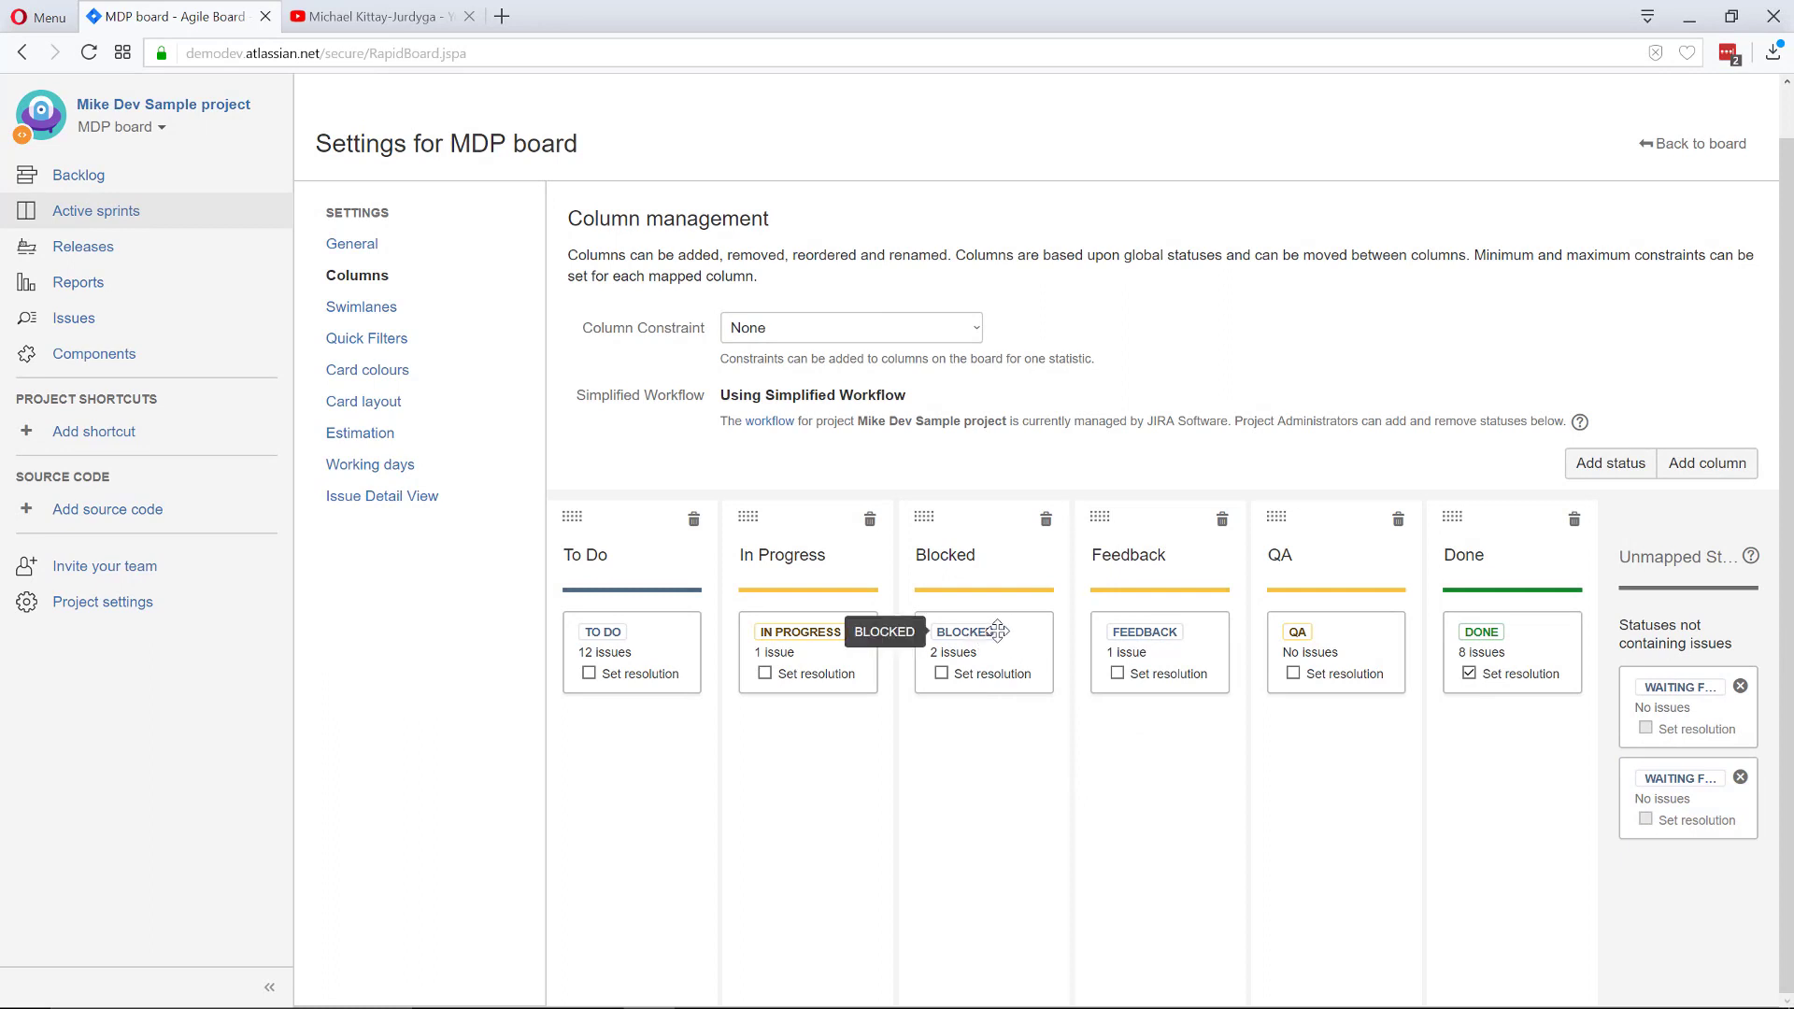
Move the Blocked status to the unmapped statuses and map Waiting for the Dev Team to the Blocked column
{"action": "left_click_drag", "start_coordinate": [998, 632], "coordinate": [1695, 897]}
{"action": "left_click_drag", "start_coordinate": [1678, 780], "coordinate": [977, 641]}
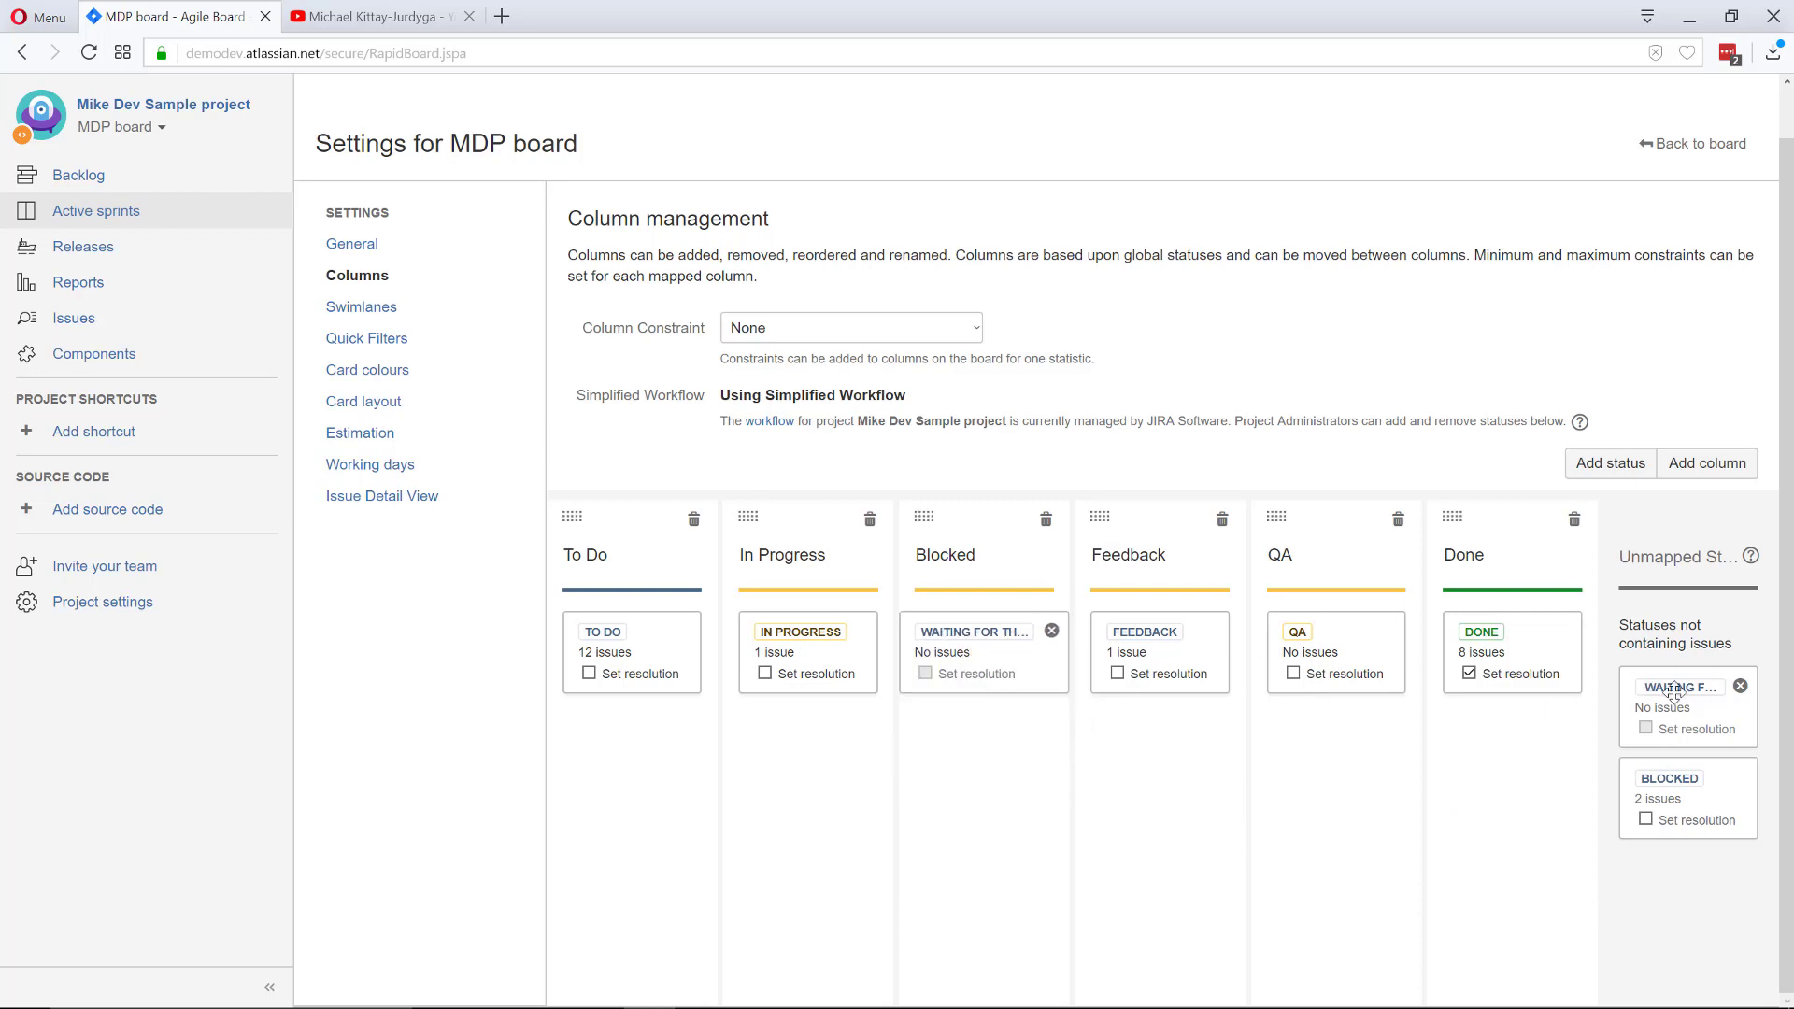
Map the Waiting for a customer status to the Blocked column and move the Feedback status to the unmapped statuses
{"action": "left_click_drag", "start_coordinate": [1685, 689], "coordinate": [961, 742]}
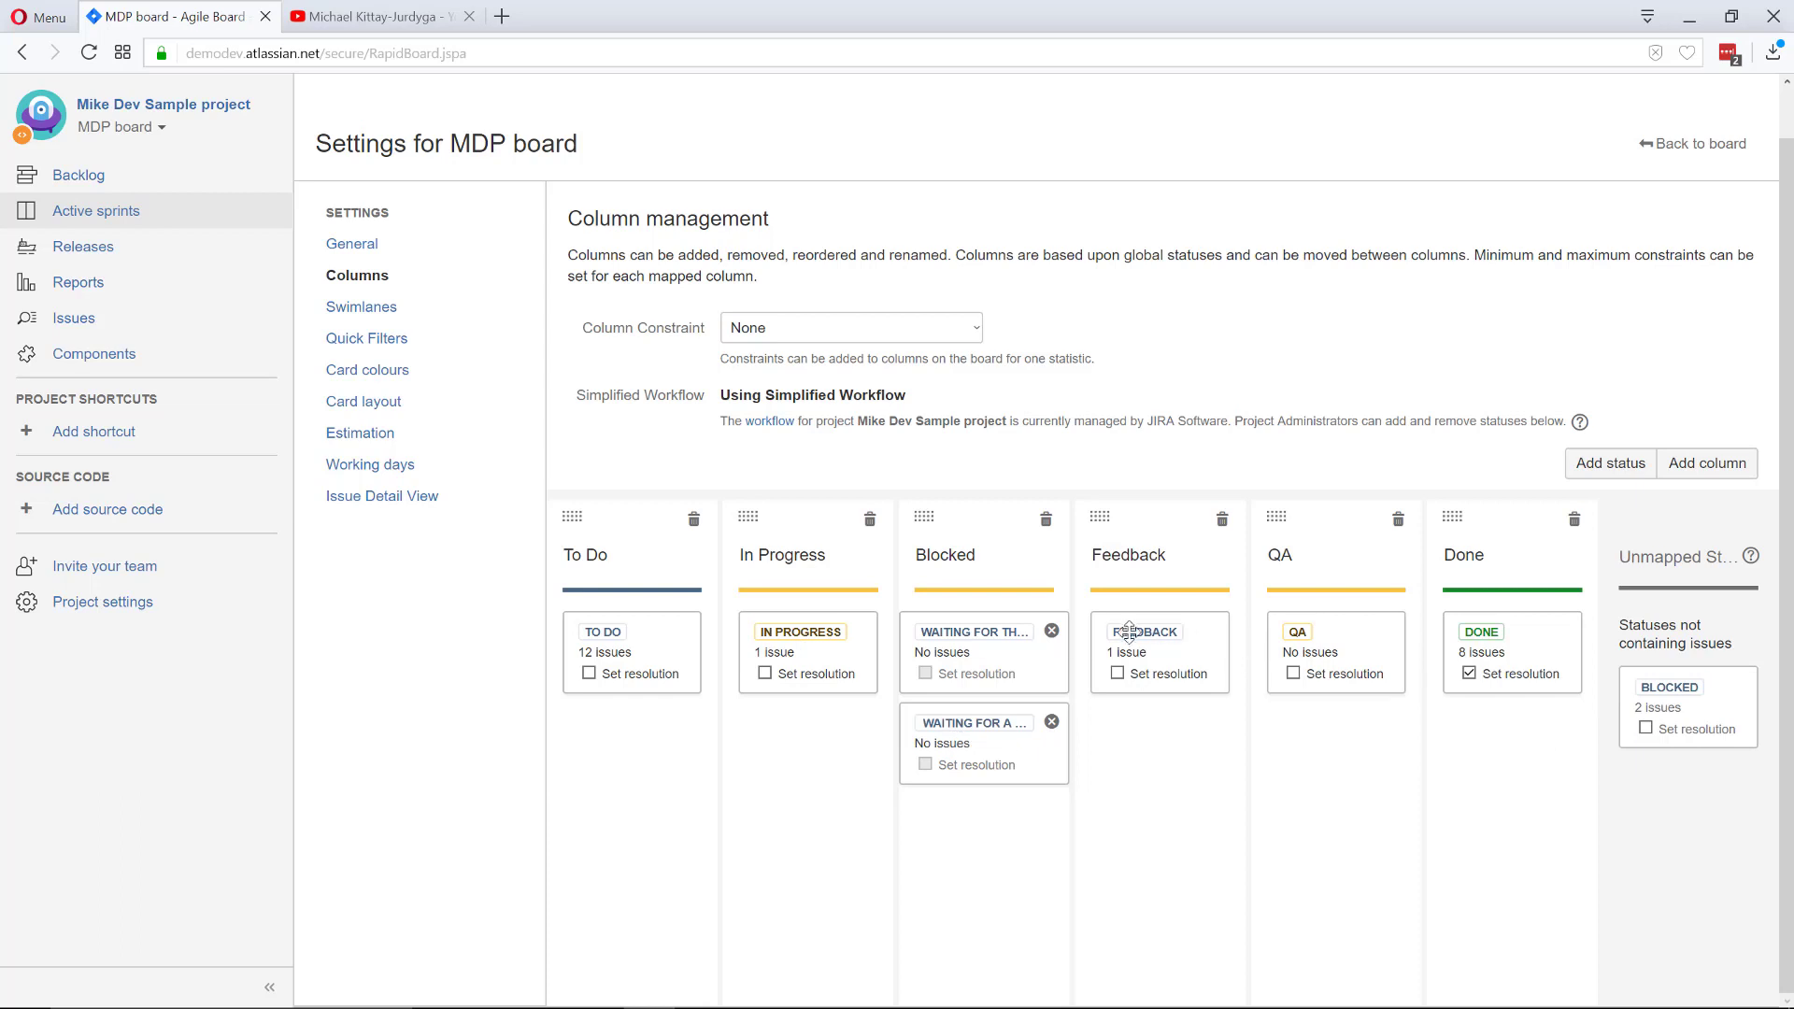
{"action": "left_click_drag", "start_coordinate": [1149, 629], "coordinate": [1684, 800]}
Add the existing status Require Definition to the board's workflow and map it to the Feedback column
{"action": "left_click", "coordinate": [1611, 463]}
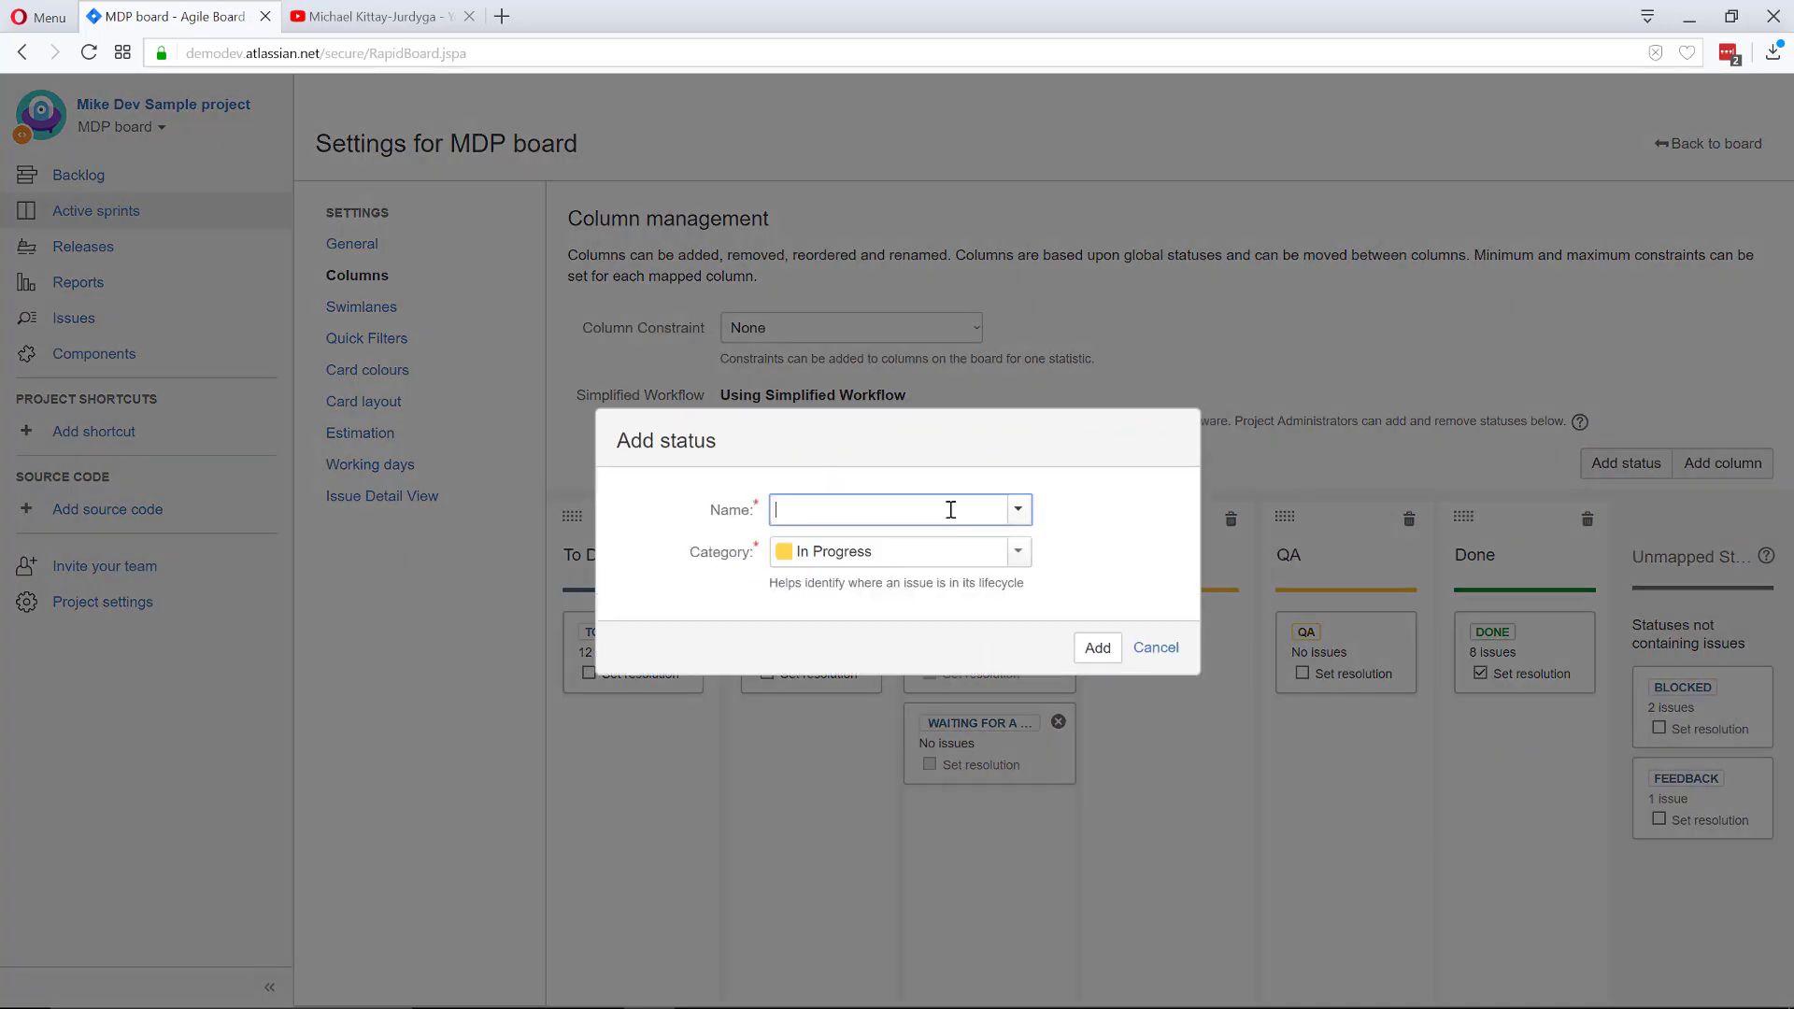
{"action": "left_click", "coordinate": [1018, 509]}
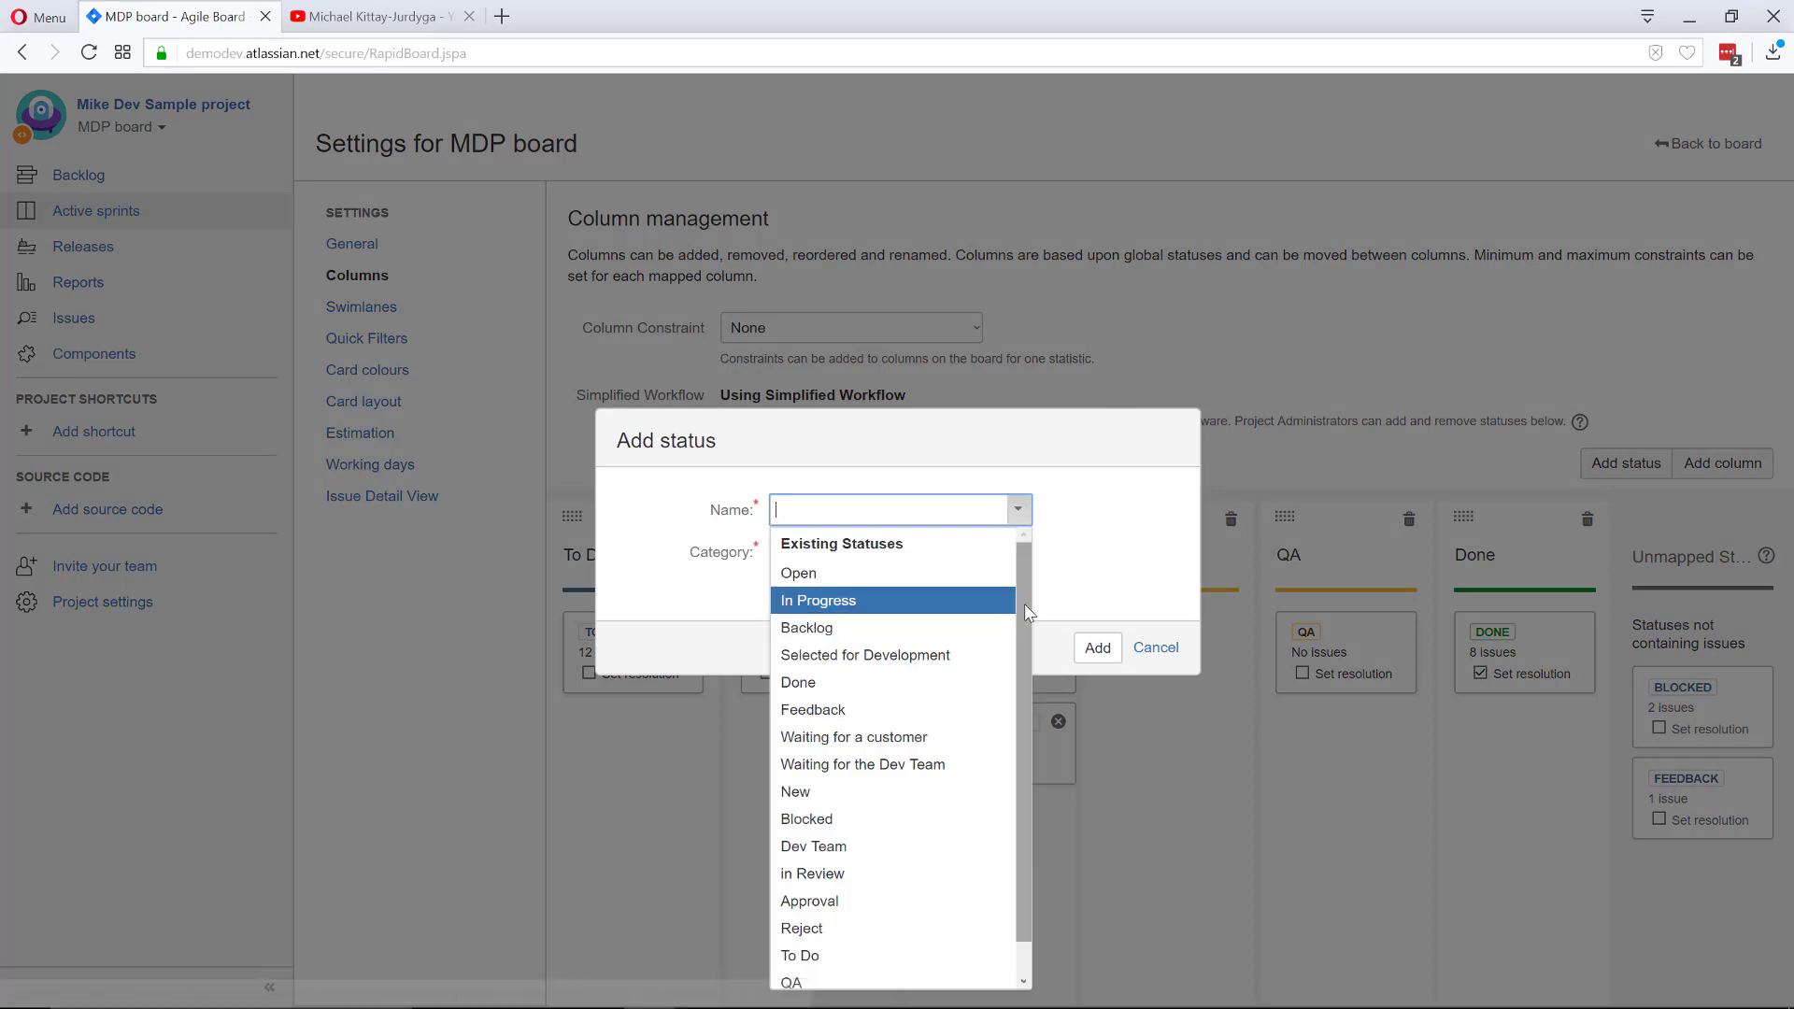
{"action": "left_click_drag", "start_coordinate": [1026, 615], "coordinate": [1018, 637]}
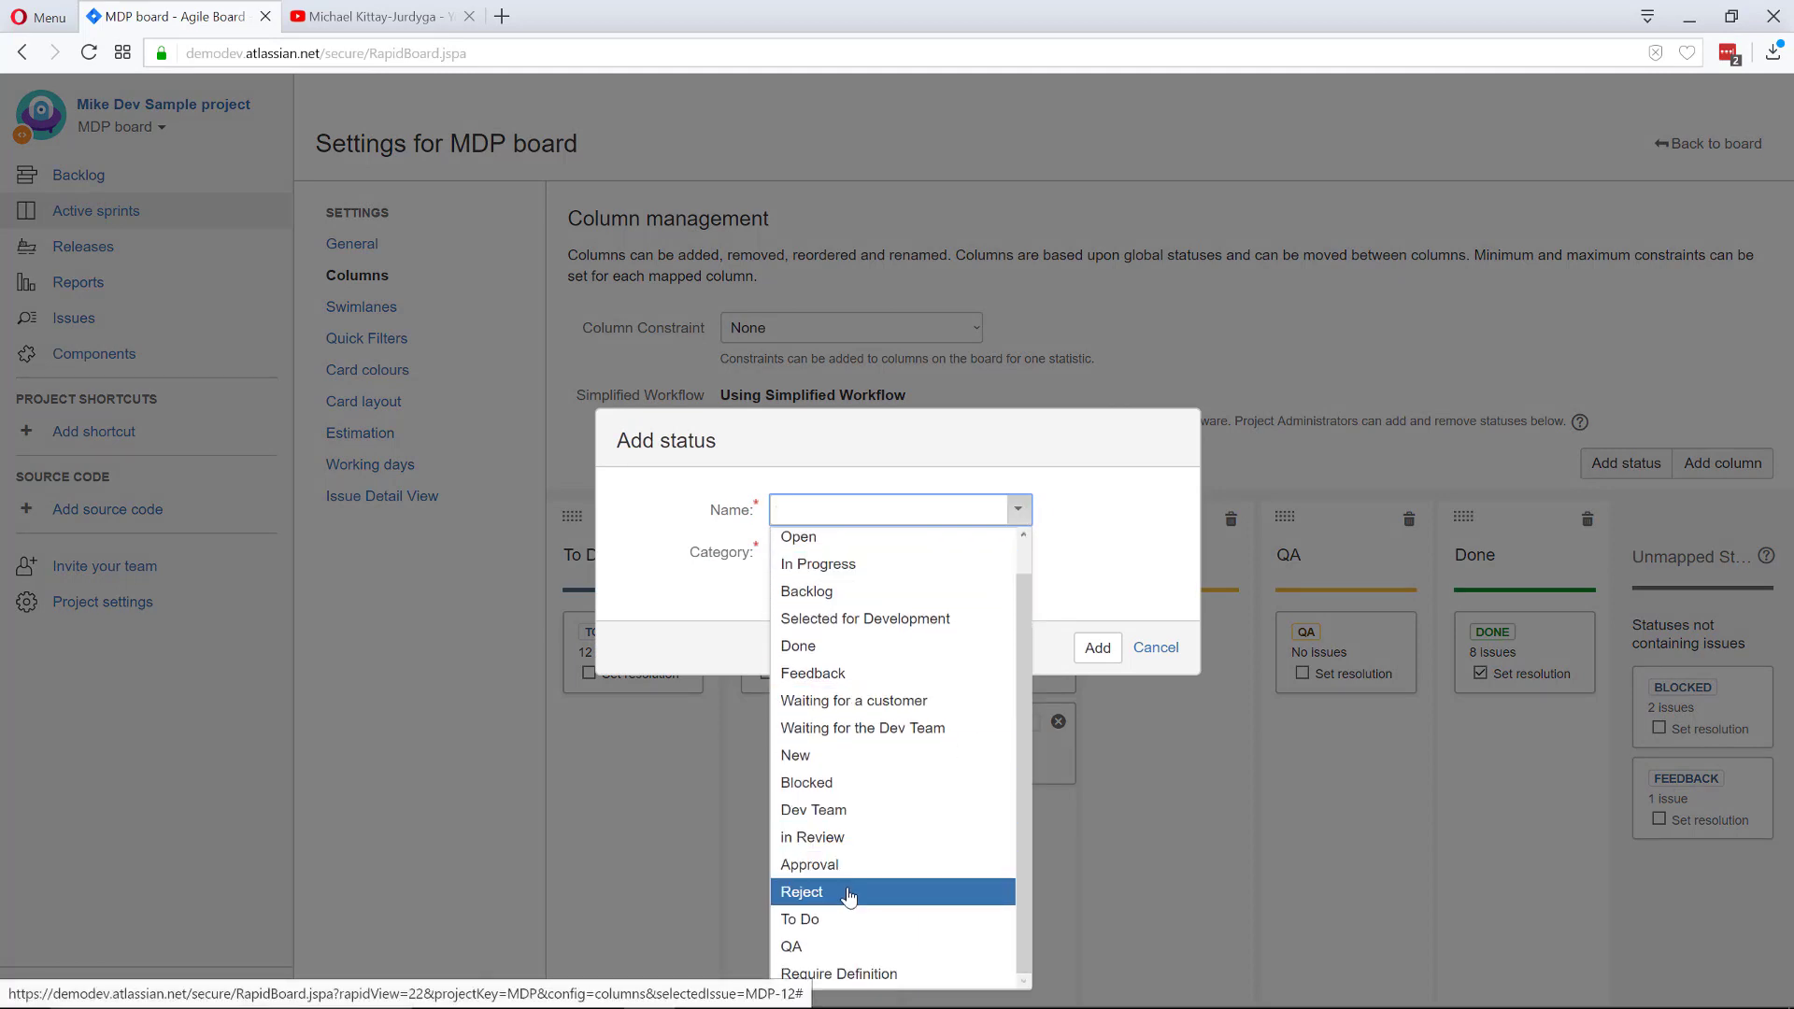
{"action": "left_click", "coordinate": [855, 976]}
{"action": "left_click", "coordinate": [1097, 644]}
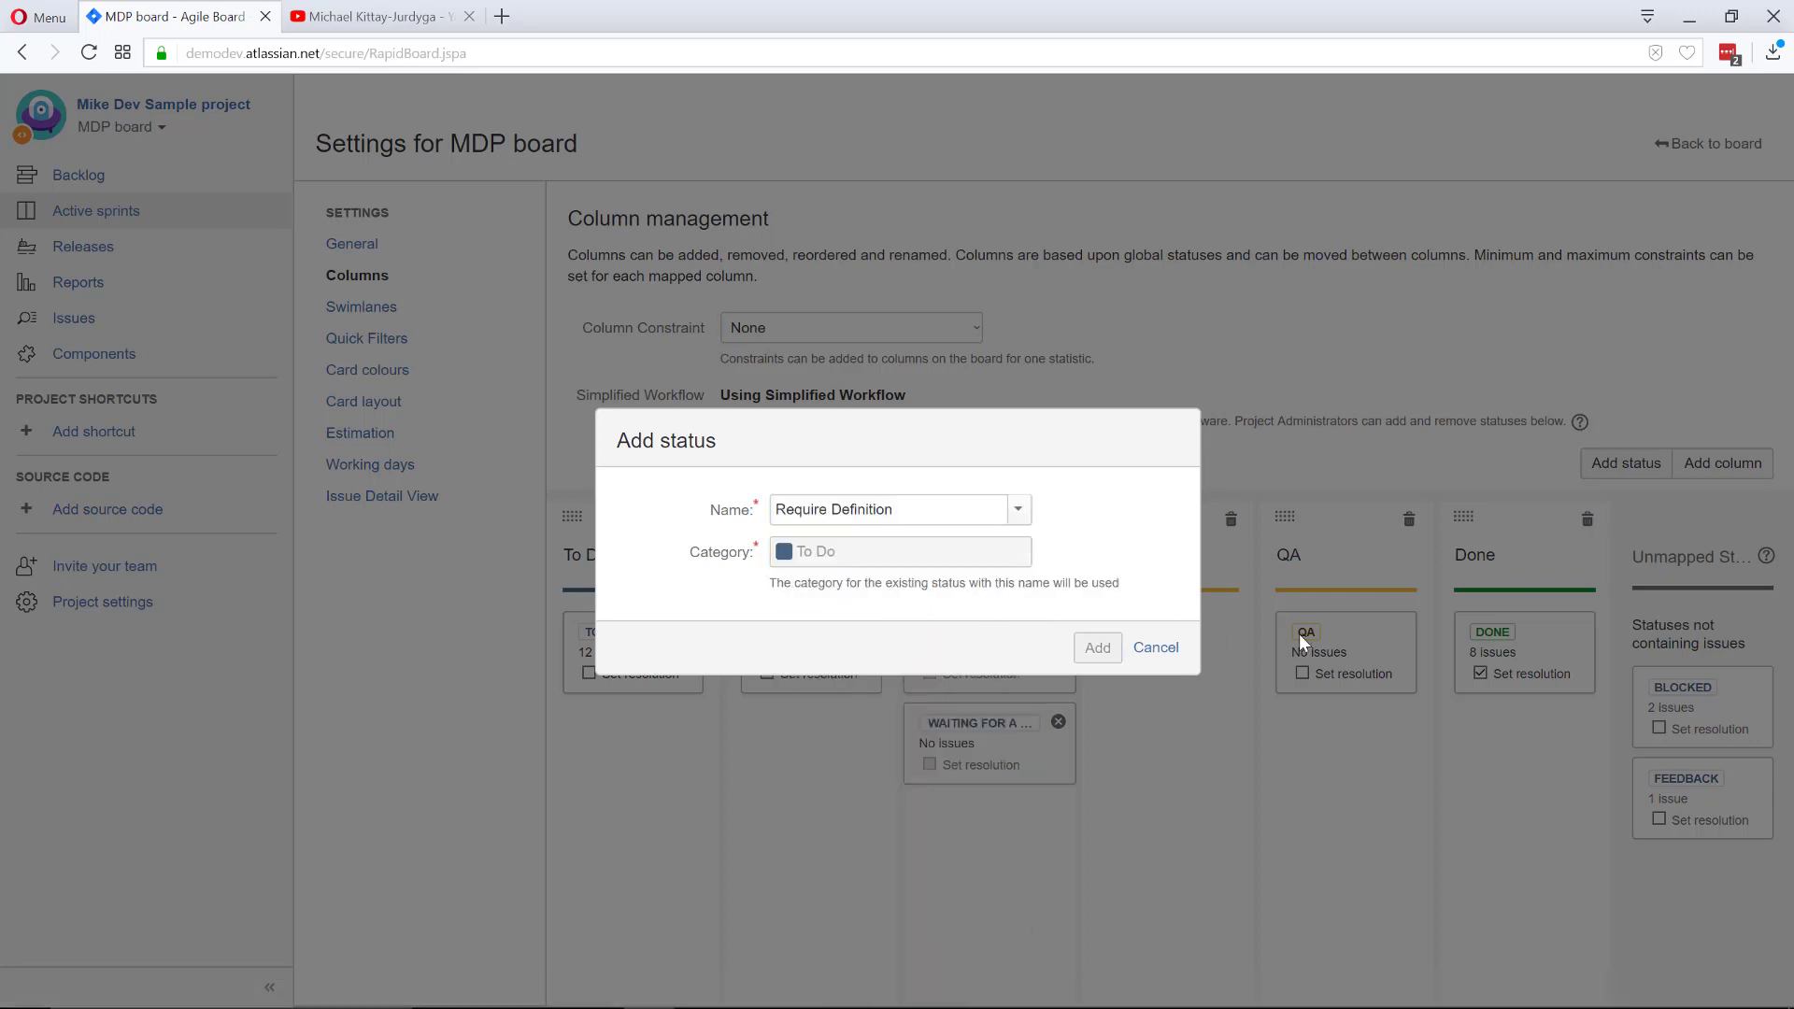
{"action": "scroll", "coordinate": [1495, 710], "scroll_direction": "down", "scroll_amount": 2}
{"action": "left_click_drag", "start_coordinate": [1701, 794], "coordinate": [1174, 475]}
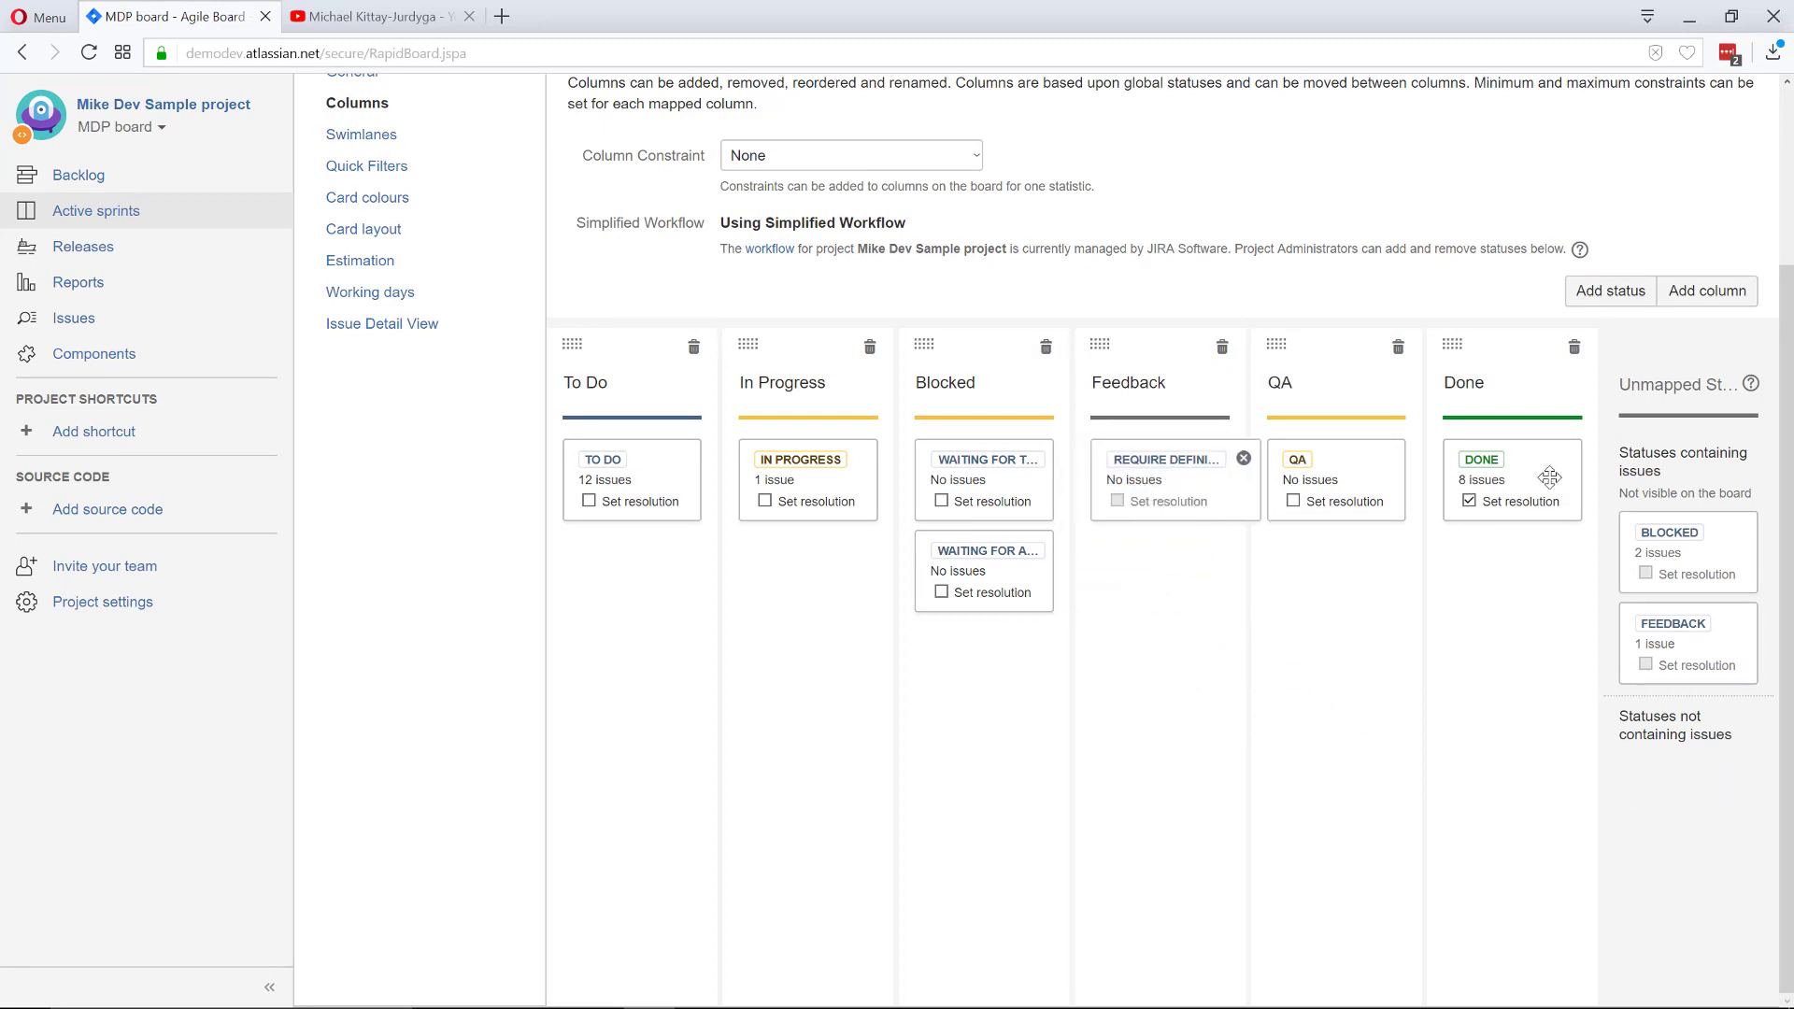
Add the existing status in Review to the board's workflow and map it to the Feedback column
{"action": "left_click", "coordinate": [1610, 290]}
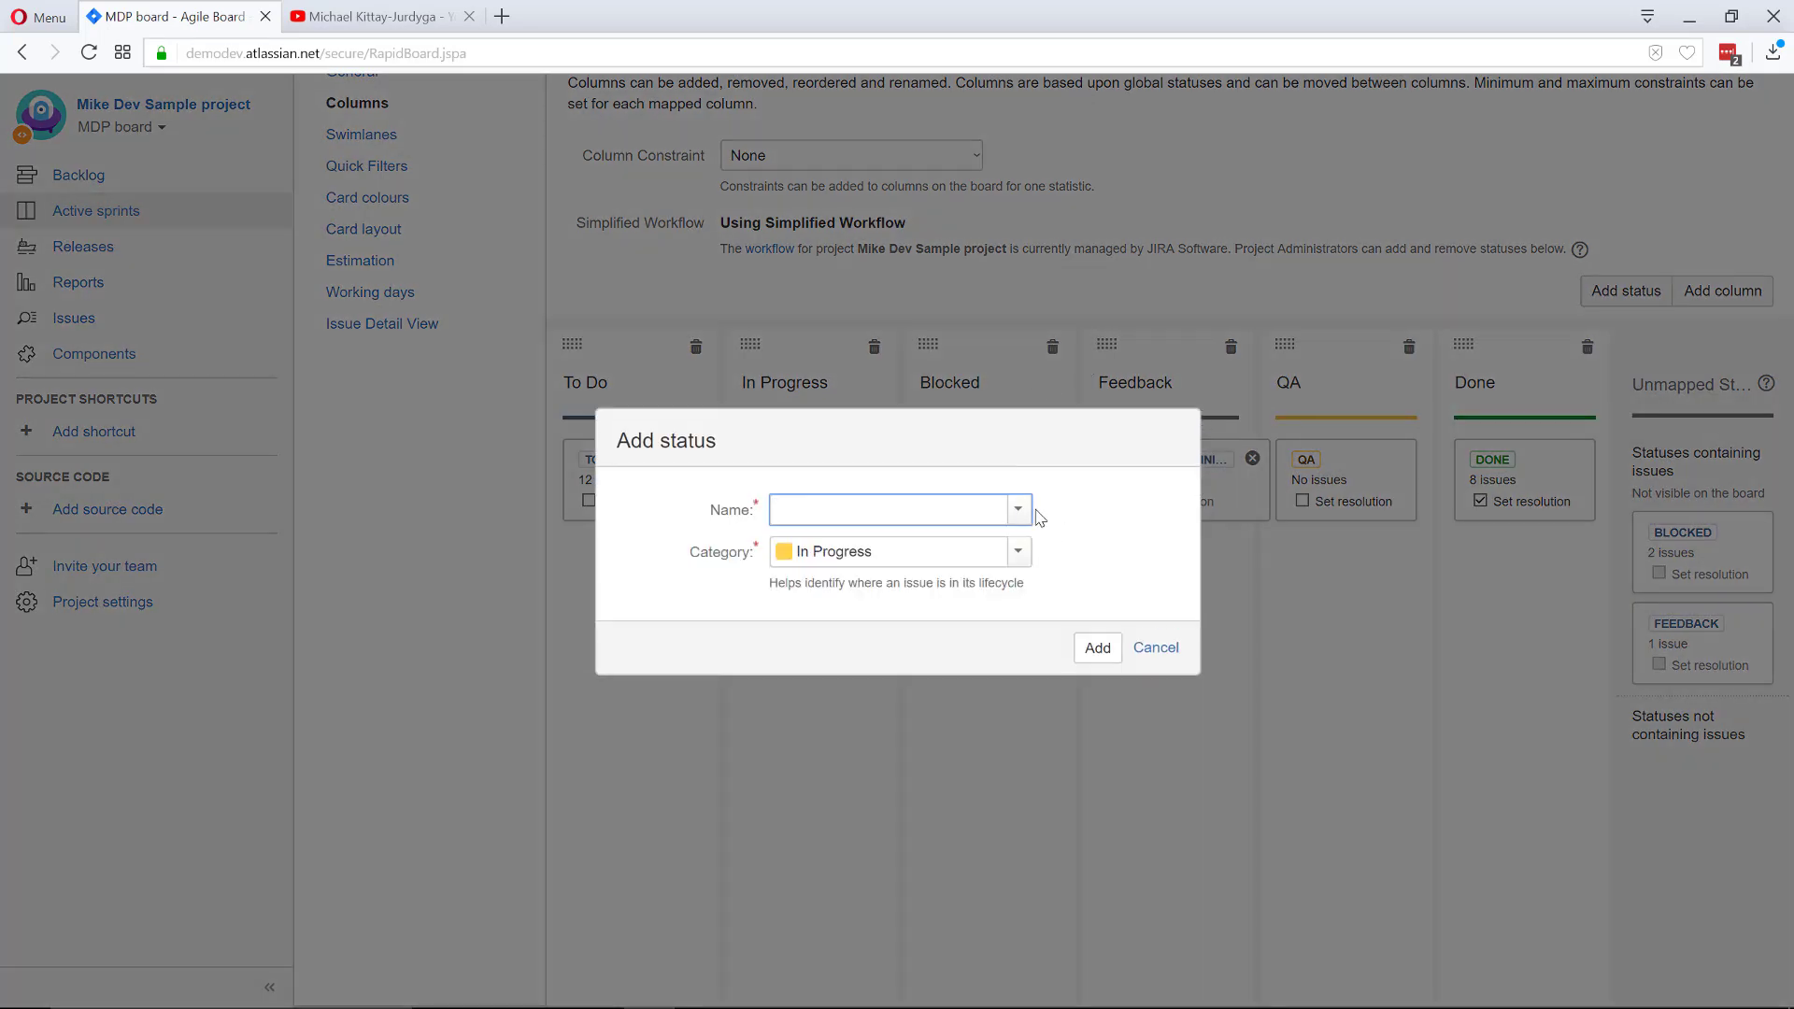
{"action": "left_click", "coordinate": [1017, 509]}
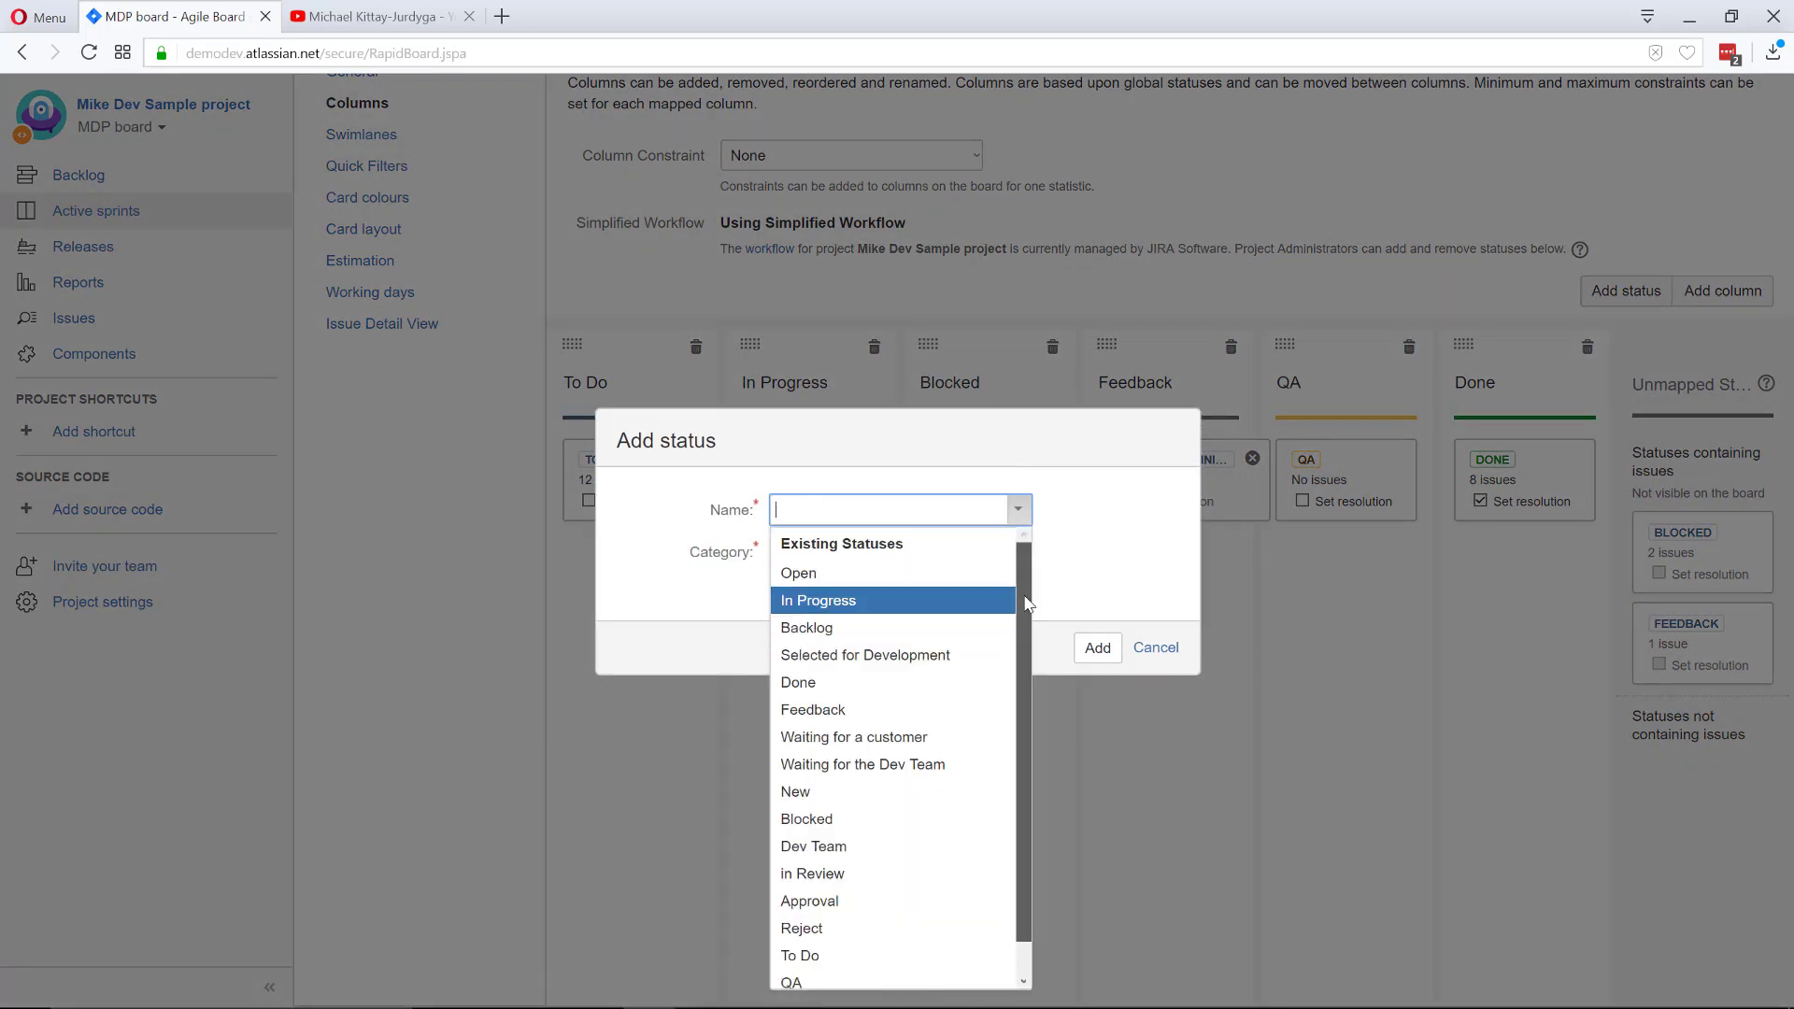
{"action": "left_click_drag", "start_coordinate": [1024, 605], "coordinate": [1027, 617]}
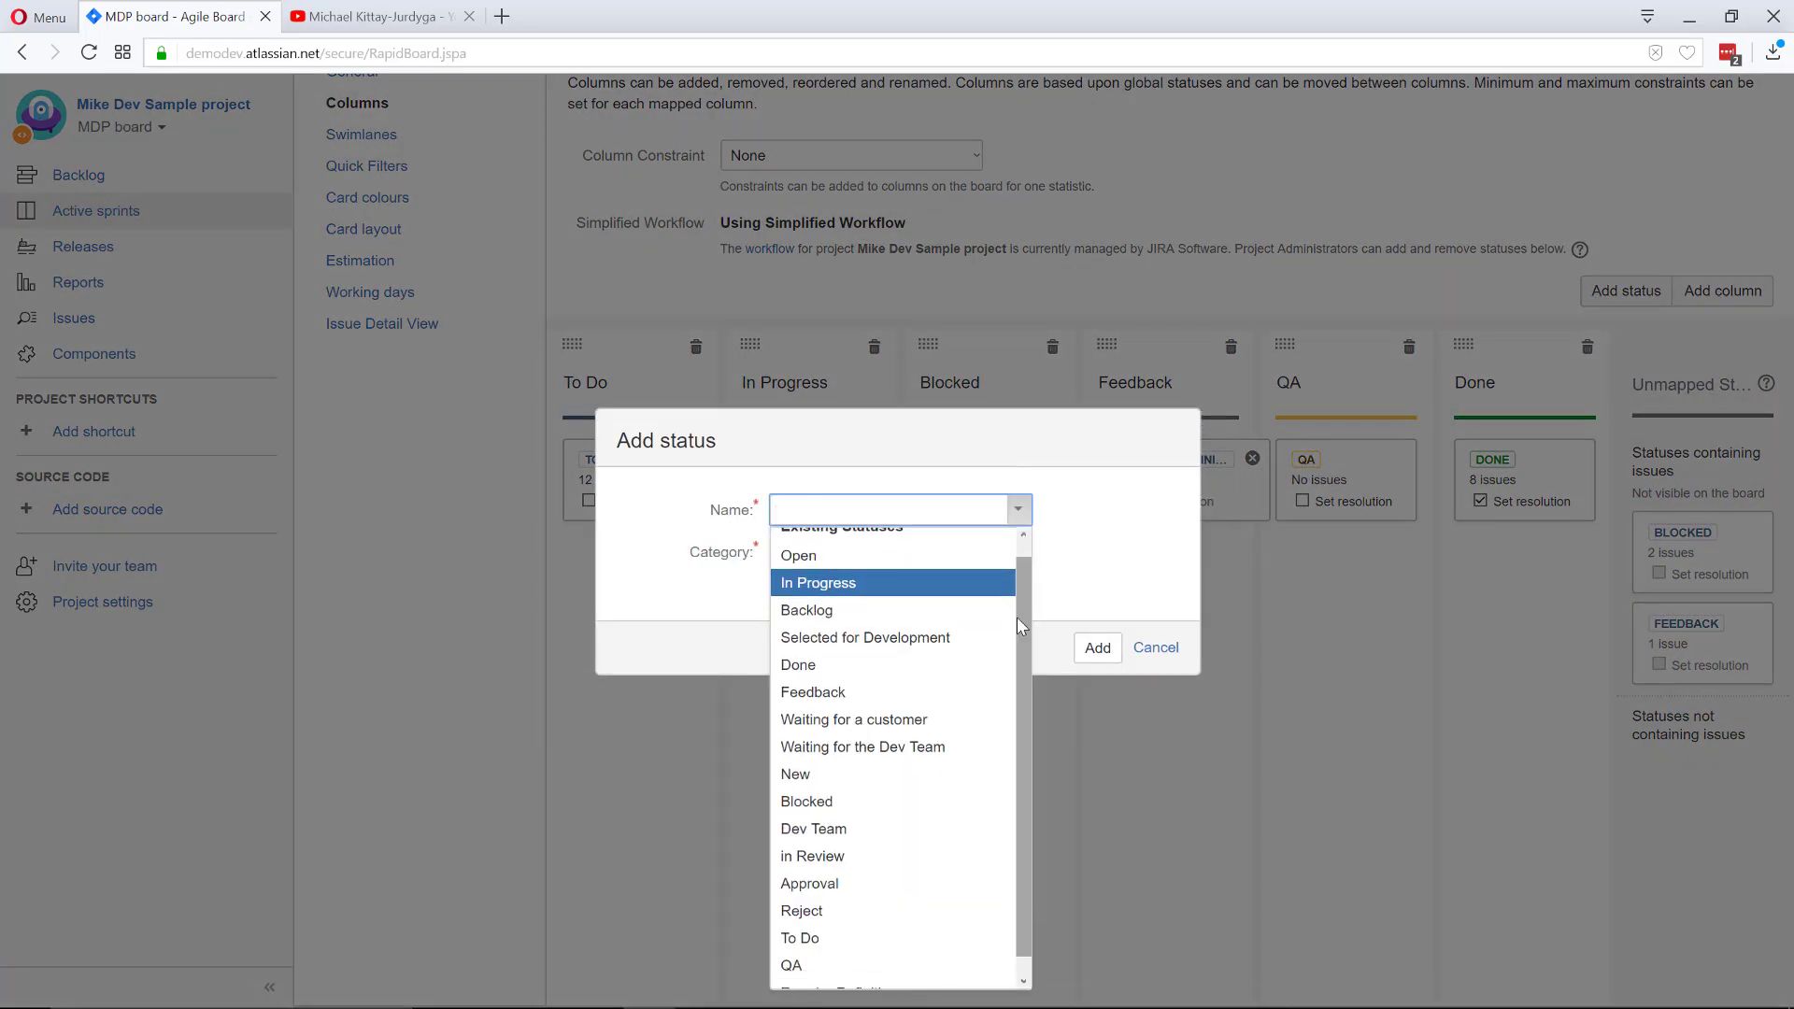
{"action": "scroll", "coordinate": [928, 726], "scroll_direction": "down", "scroll_amount": 1}
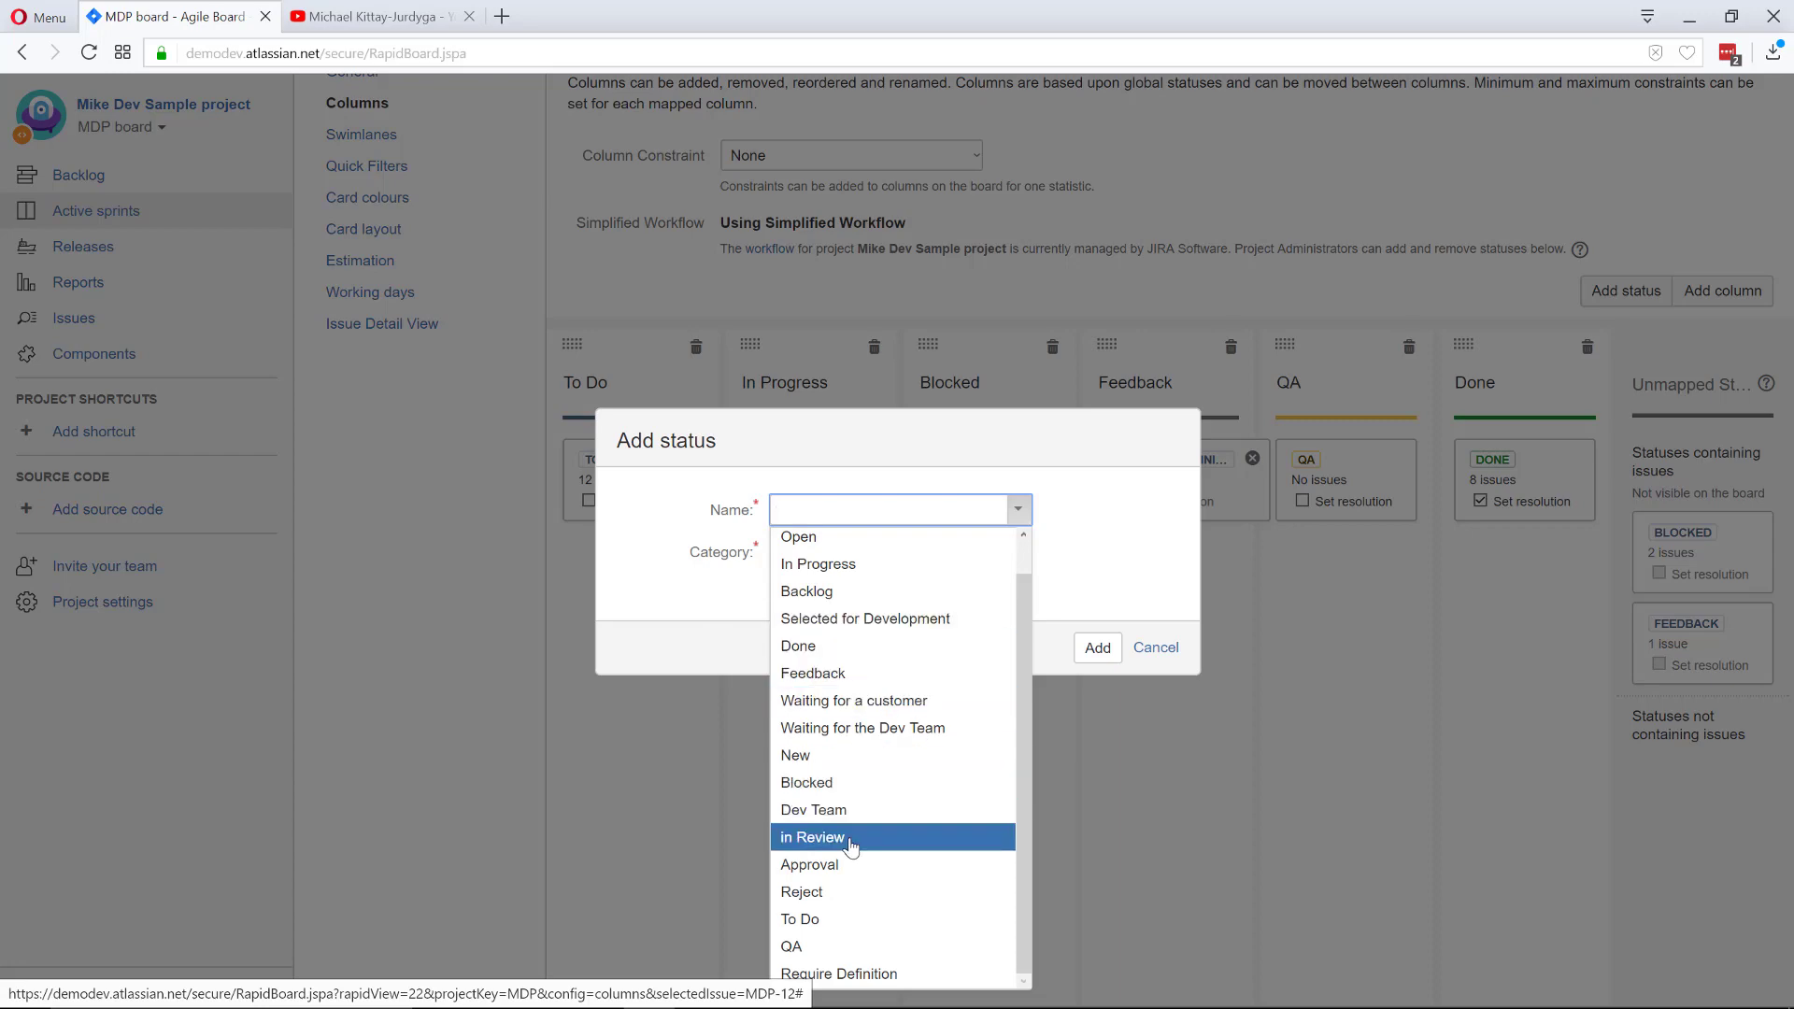
{"action": "left_click", "coordinate": [903, 837]}
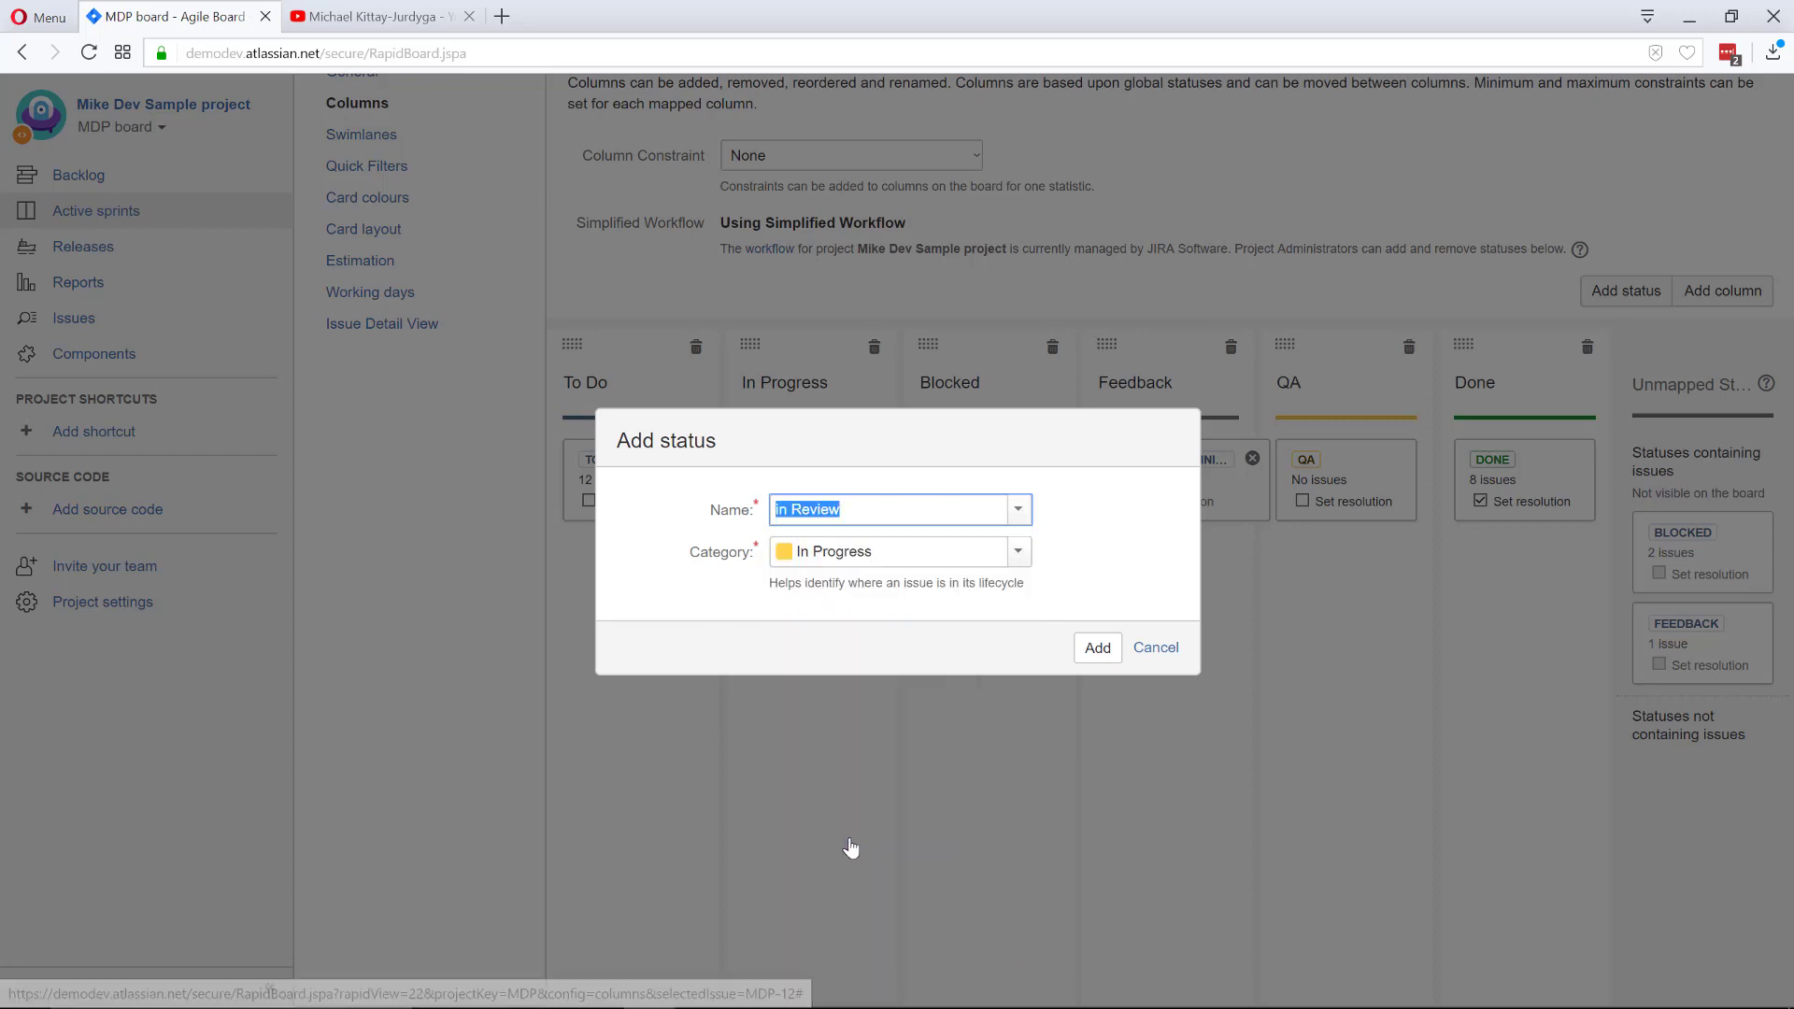
{"action": "left_click", "coordinate": [1094, 649]}
{"action": "left_click_drag", "start_coordinate": [1732, 791], "coordinate": [1175, 585]}
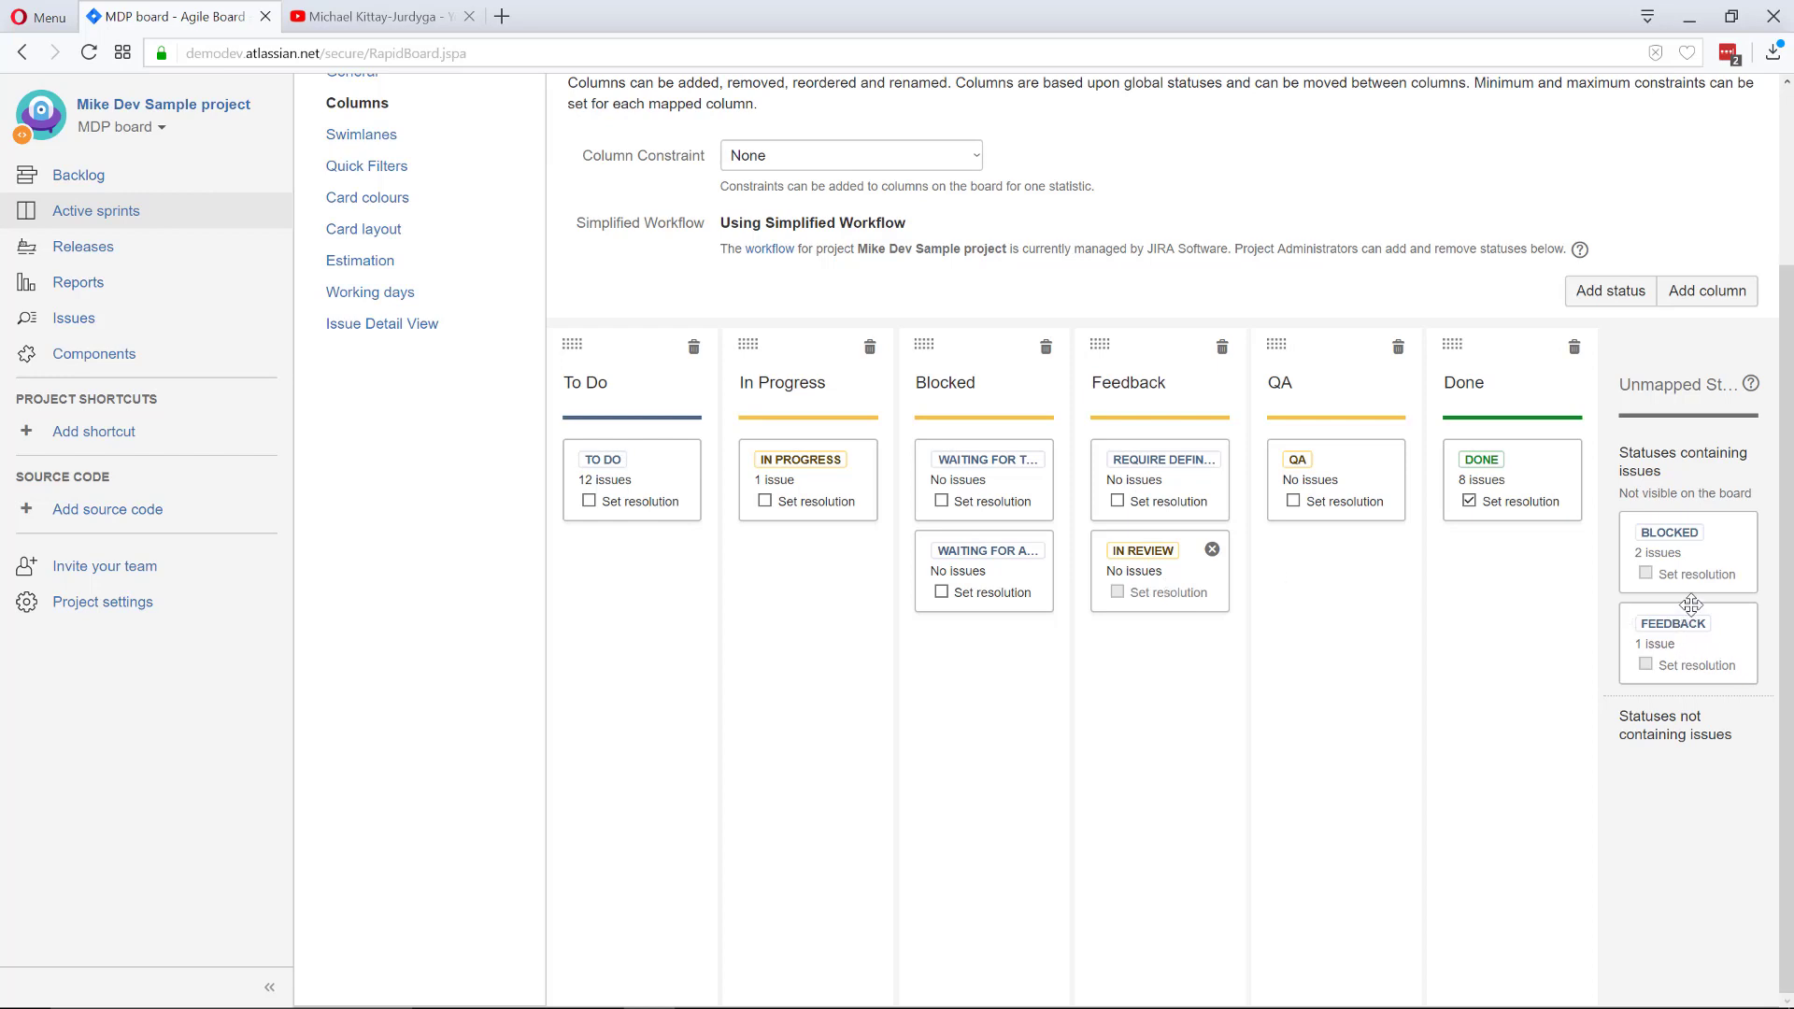
{"action": "left_click_drag", "start_coordinate": [1710, 614], "coordinate": [1732, 646]}
On the sprint board, move issue MDP-10 to Waiting for the Dev Team under Blocked and MDP-15 to Require Definition under Feedback
{"action": "scroll", "coordinate": [1189, 669], "scroll_direction": "up", "scroll_amount": 3}
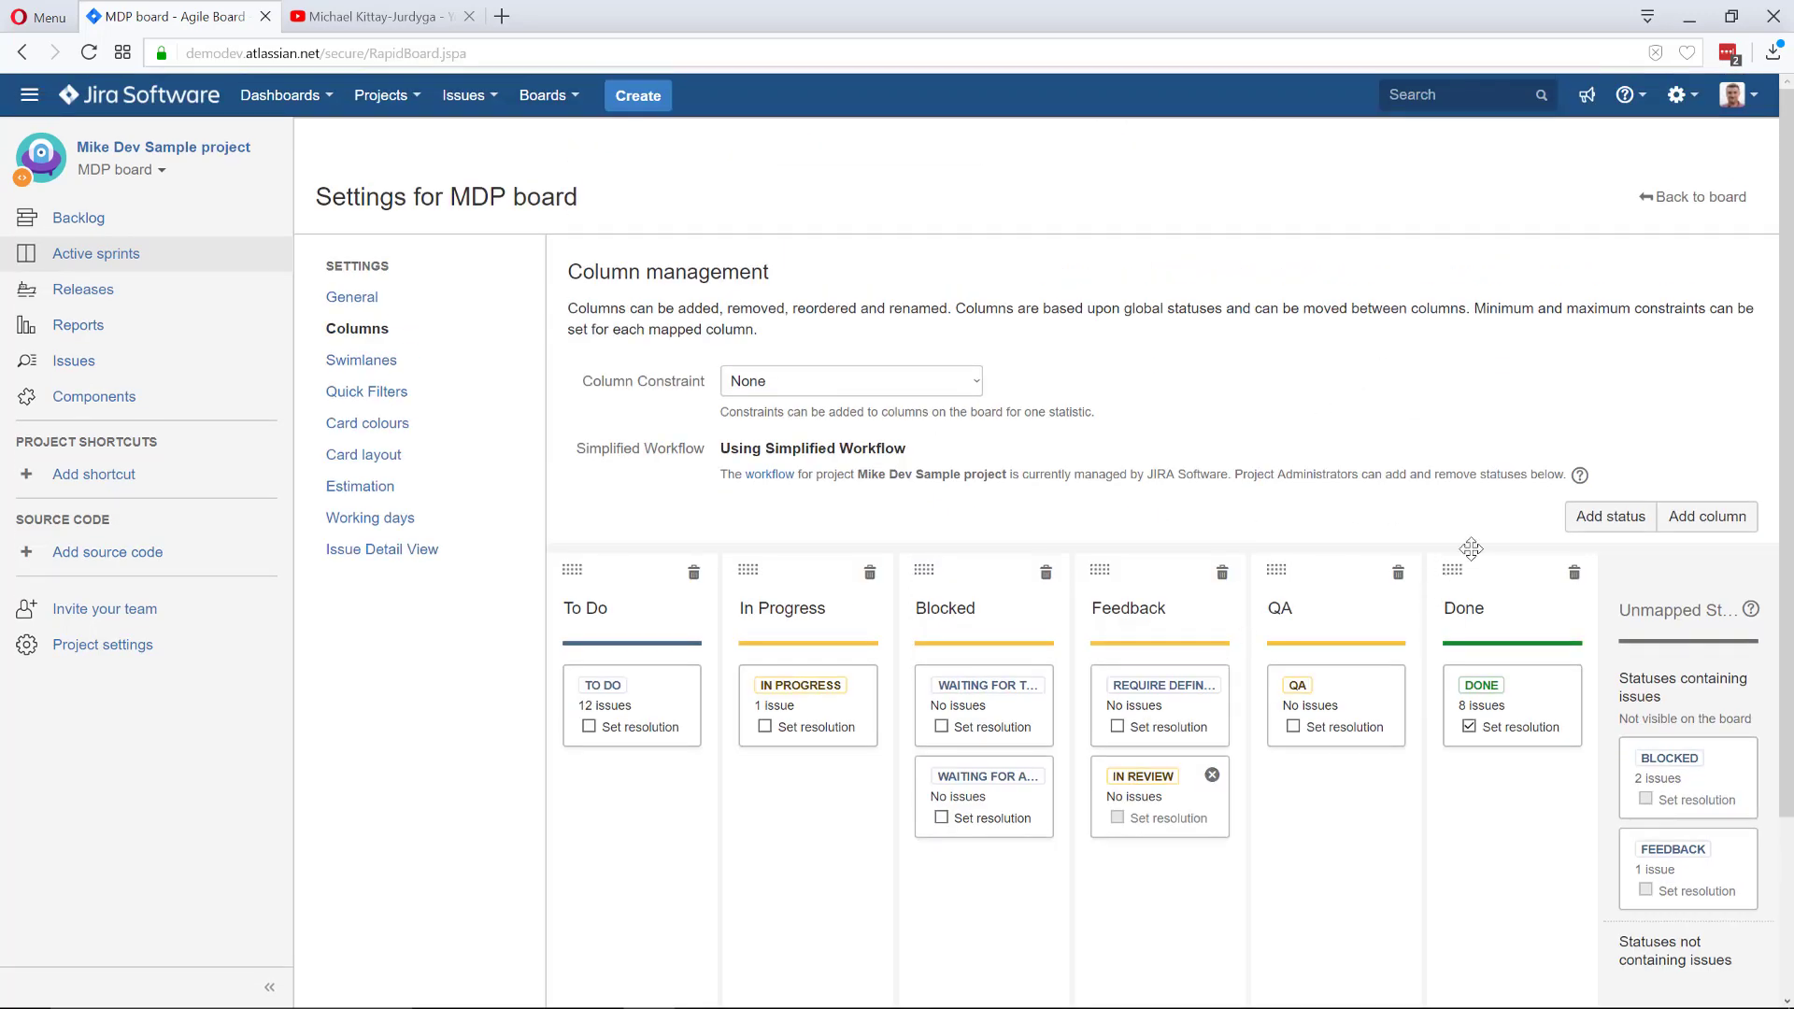
{"action": "left_click", "coordinate": [1679, 193]}
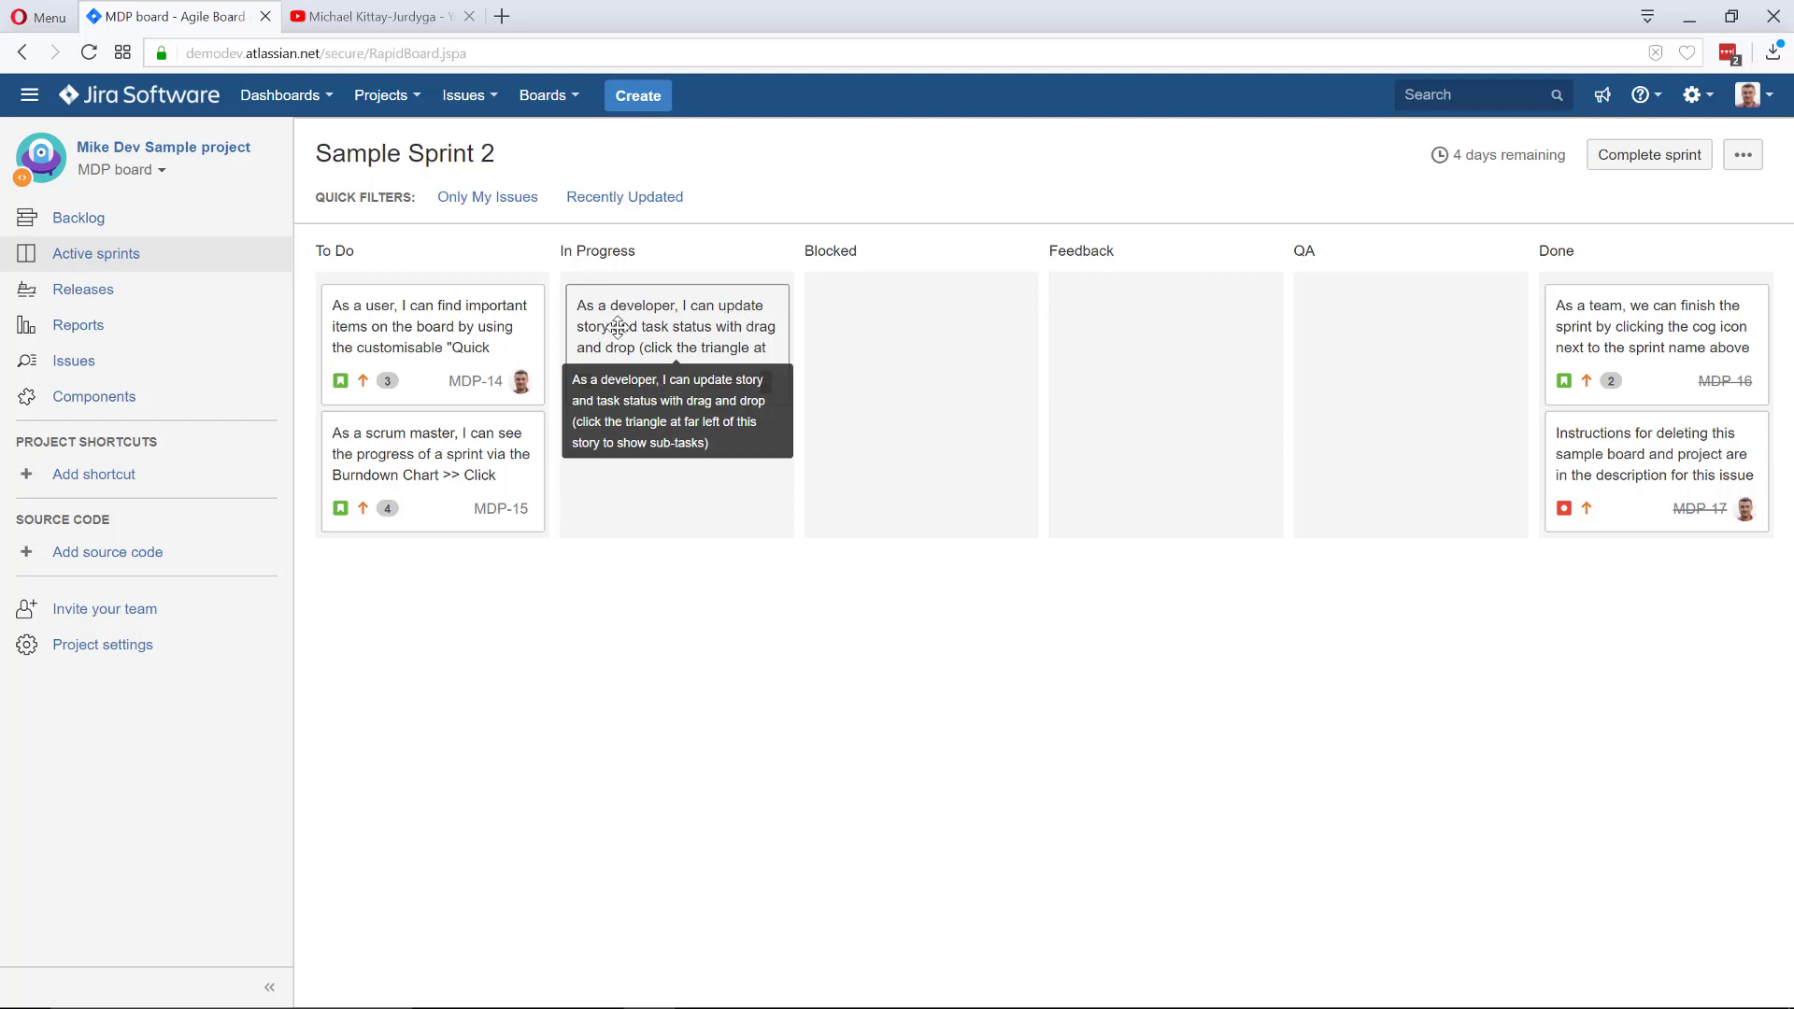
{"action": "left_click_drag", "start_coordinate": [613, 329], "coordinate": [880, 483]}
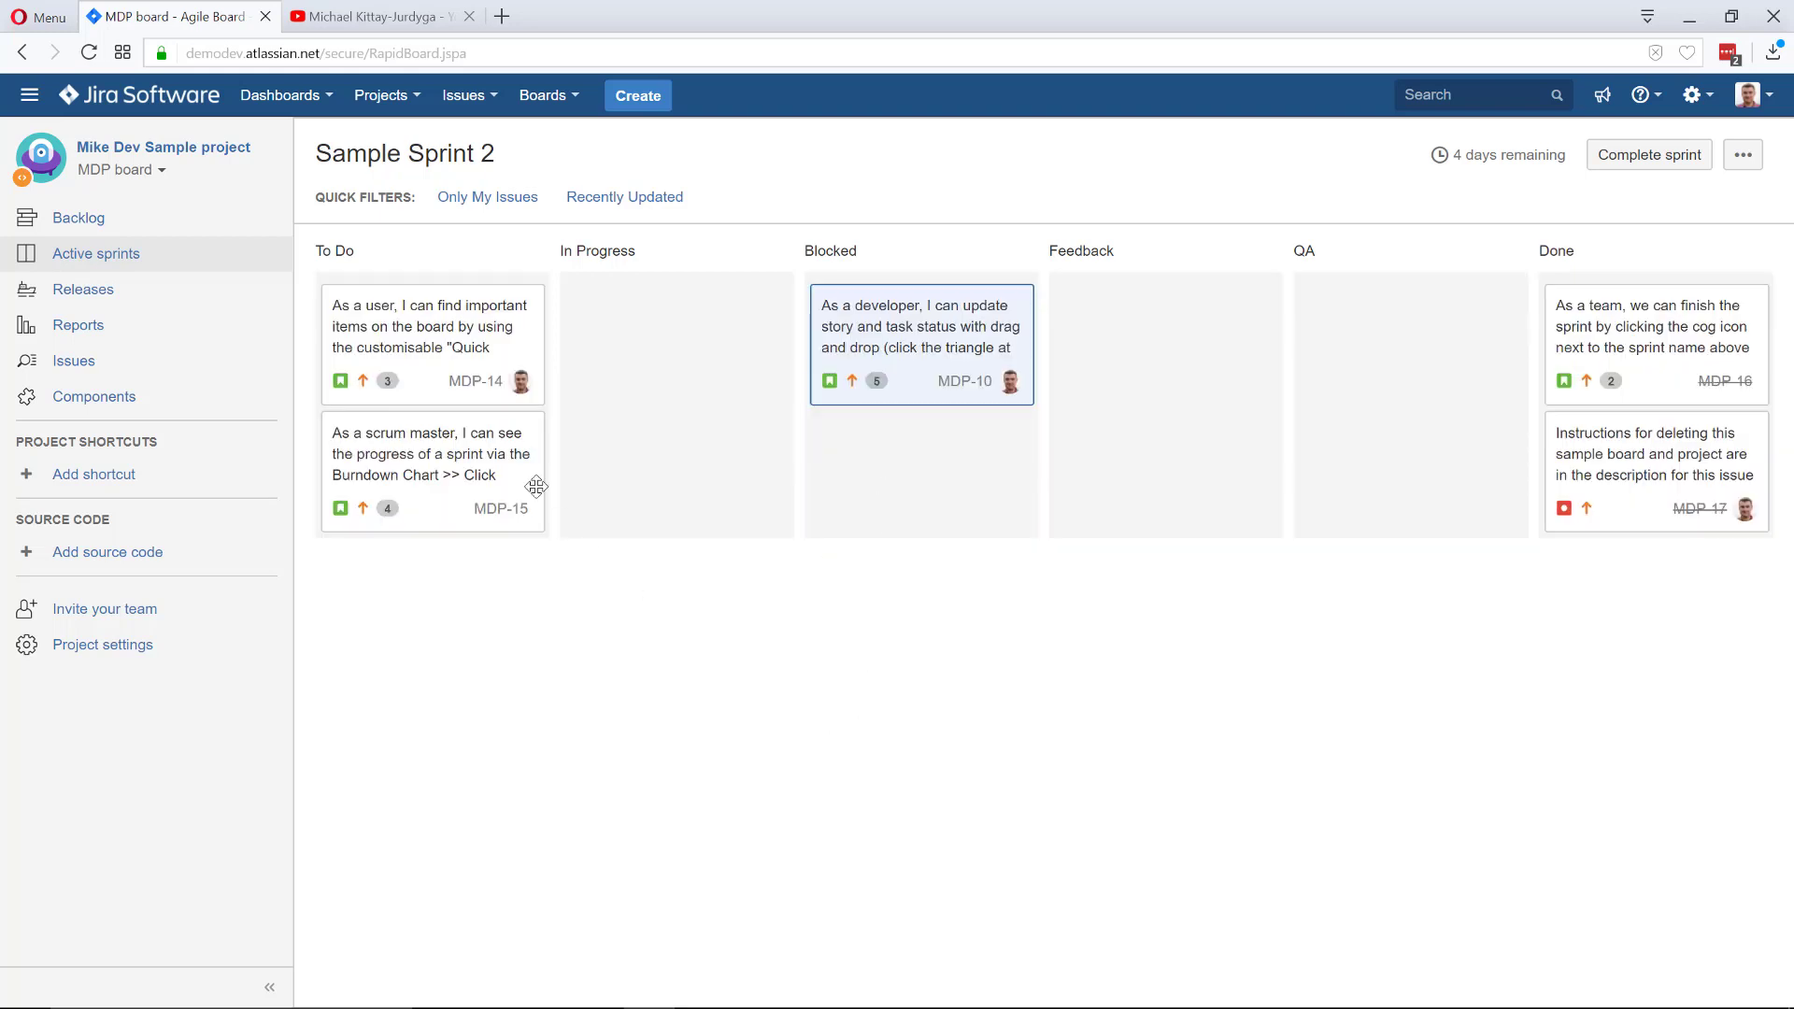
{"action": "left_click_drag", "start_coordinate": [422, 484], "coordinate": [1146, 362]}
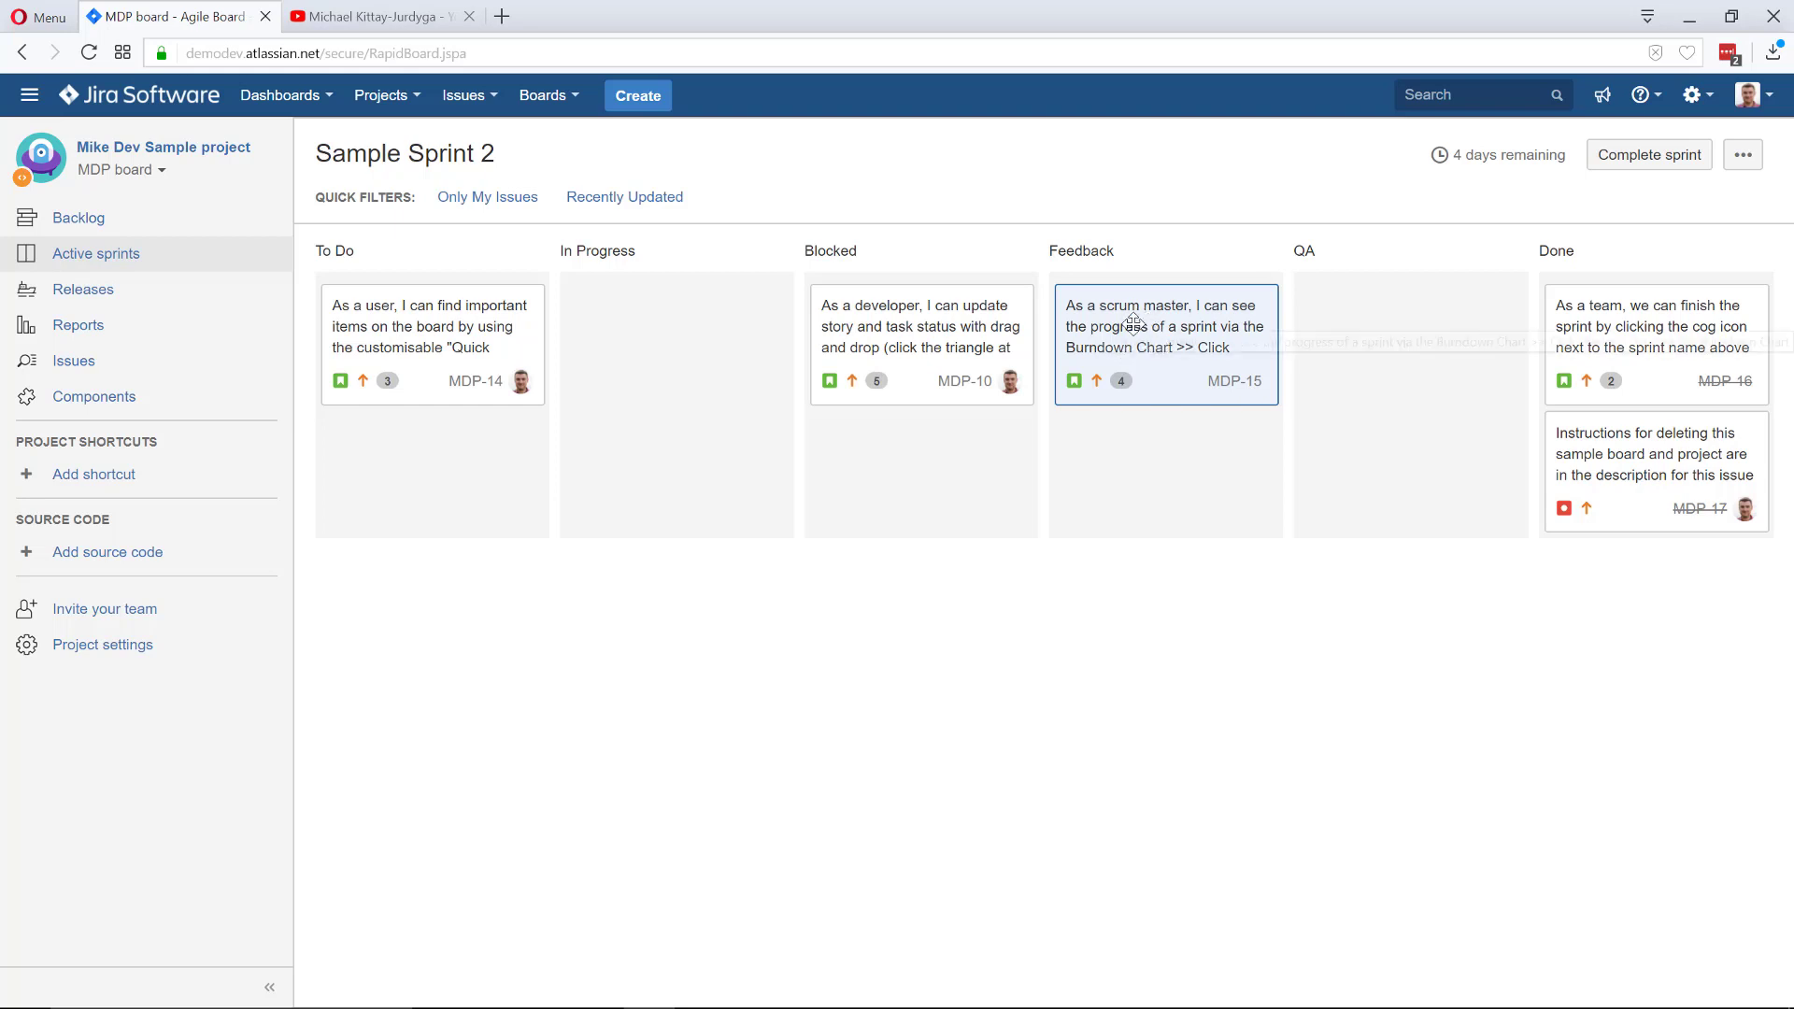
Check the current and available statuses in issue MDP-15's details and close them
{"action": "left_click", "coordinate": [1141, 337]}
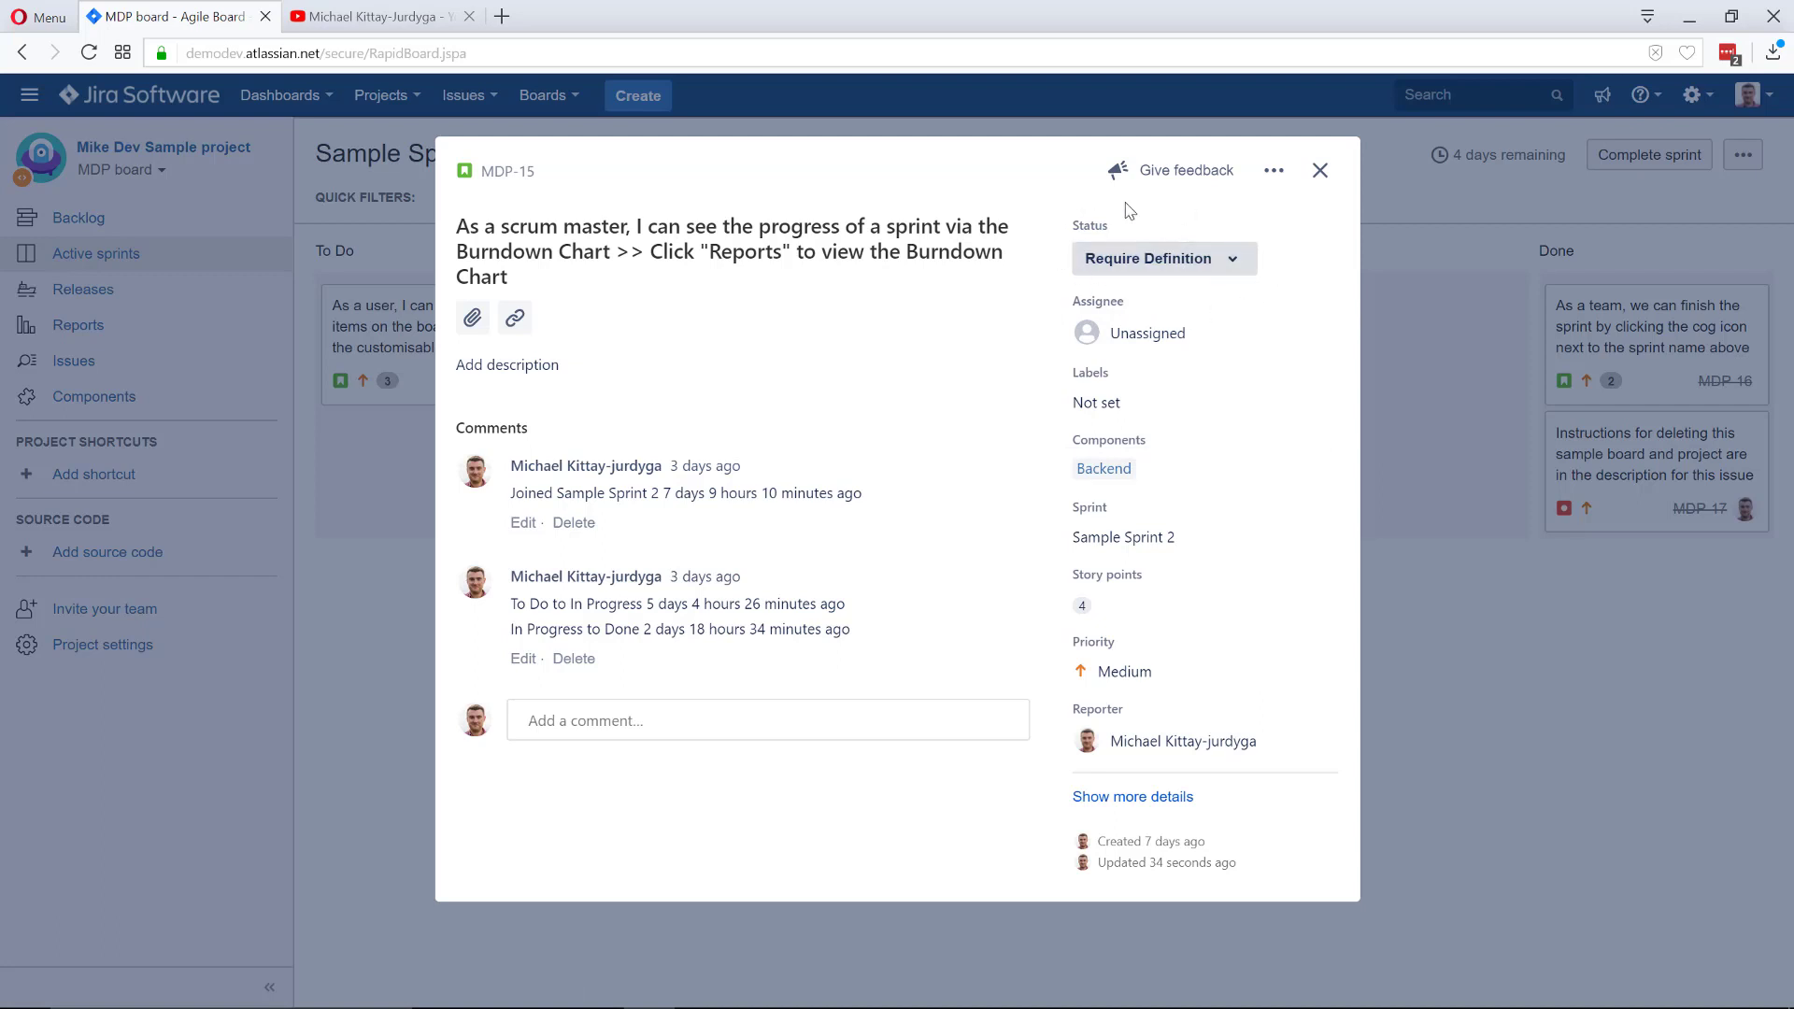
{"action": "left_click", "coordinate": [1232, 265]}
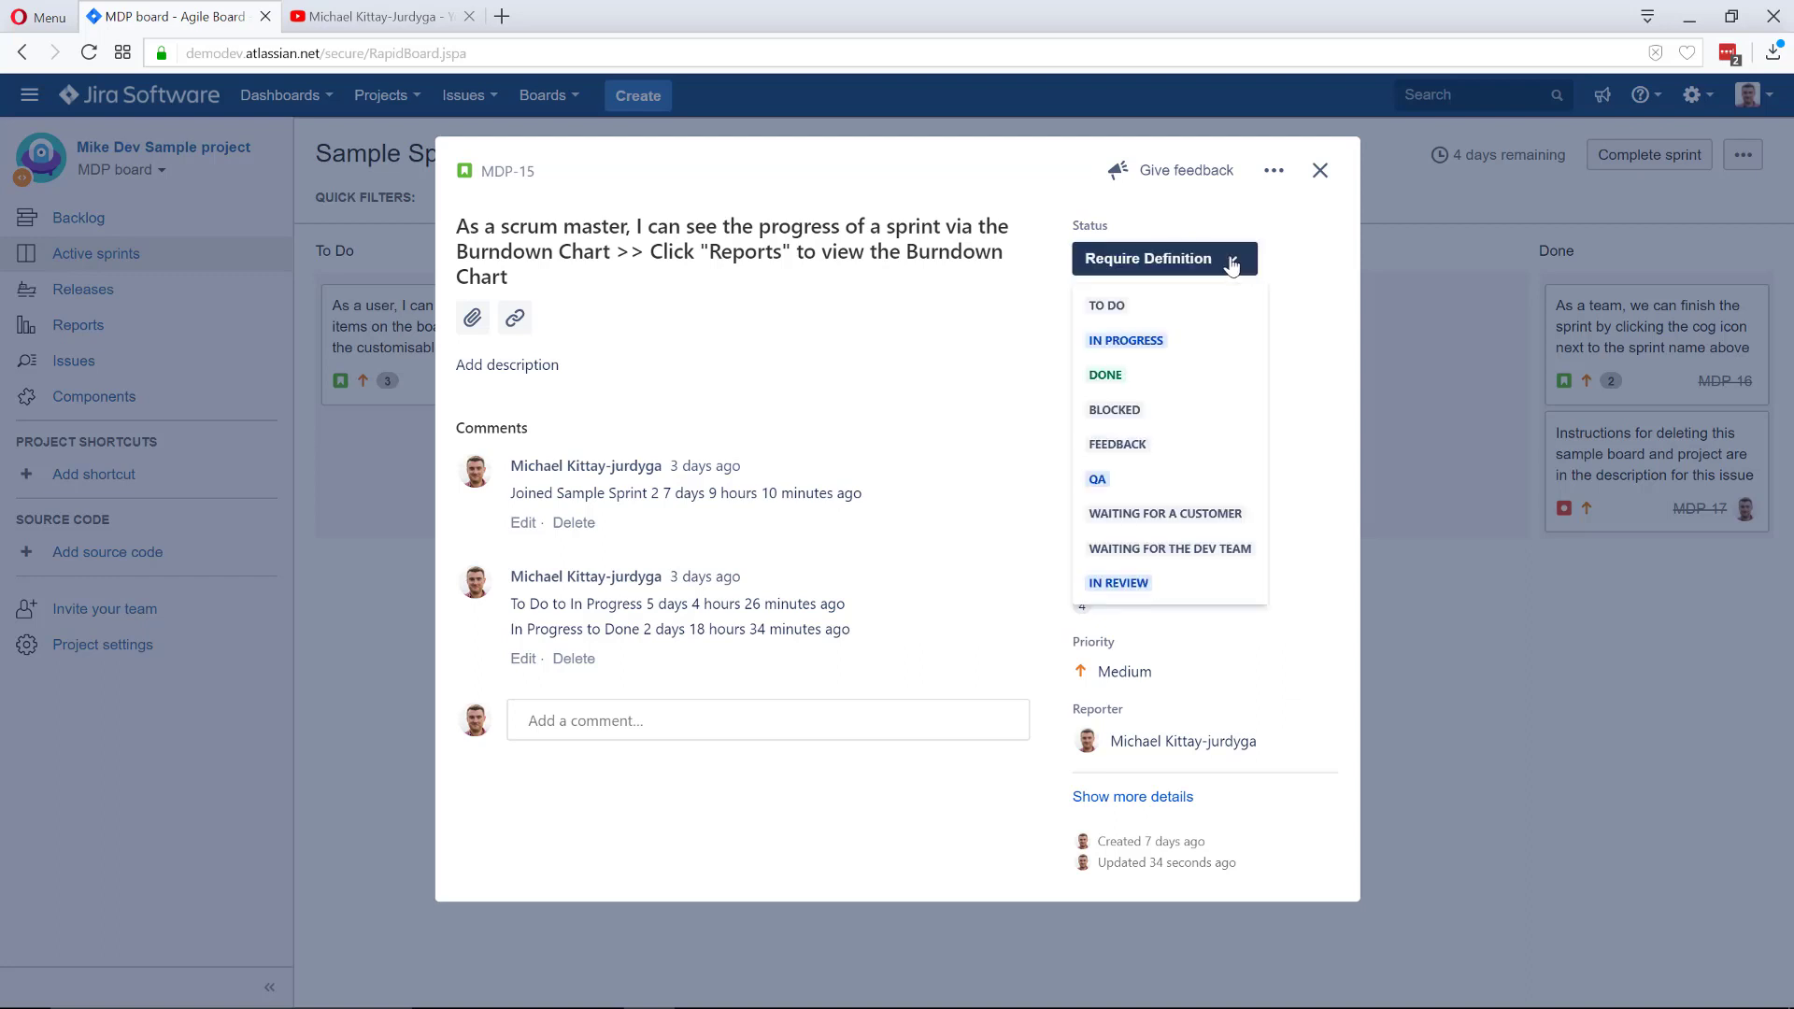
{"action": "left_click", "coordinate": [1319, 172]}
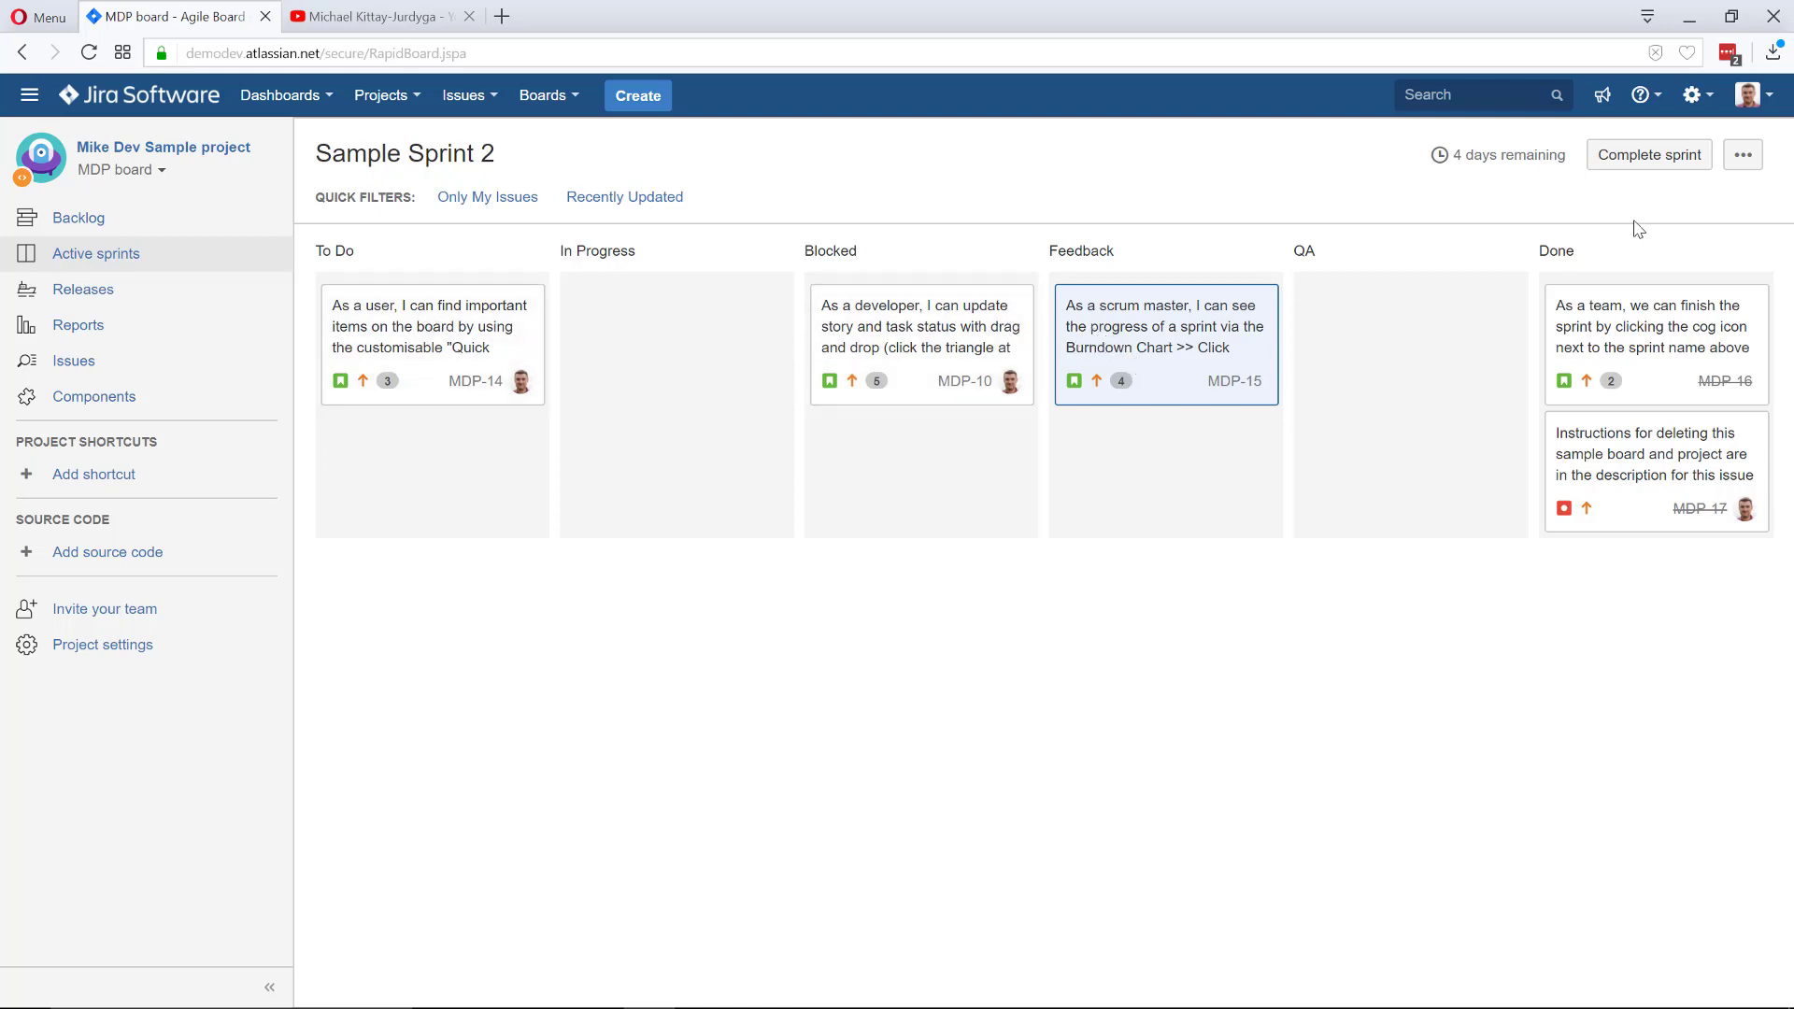
Add the Status field to the active sprints card layout in the board settings and return to the board
{"action": "left_click", "coordinate": [1745, 157]}
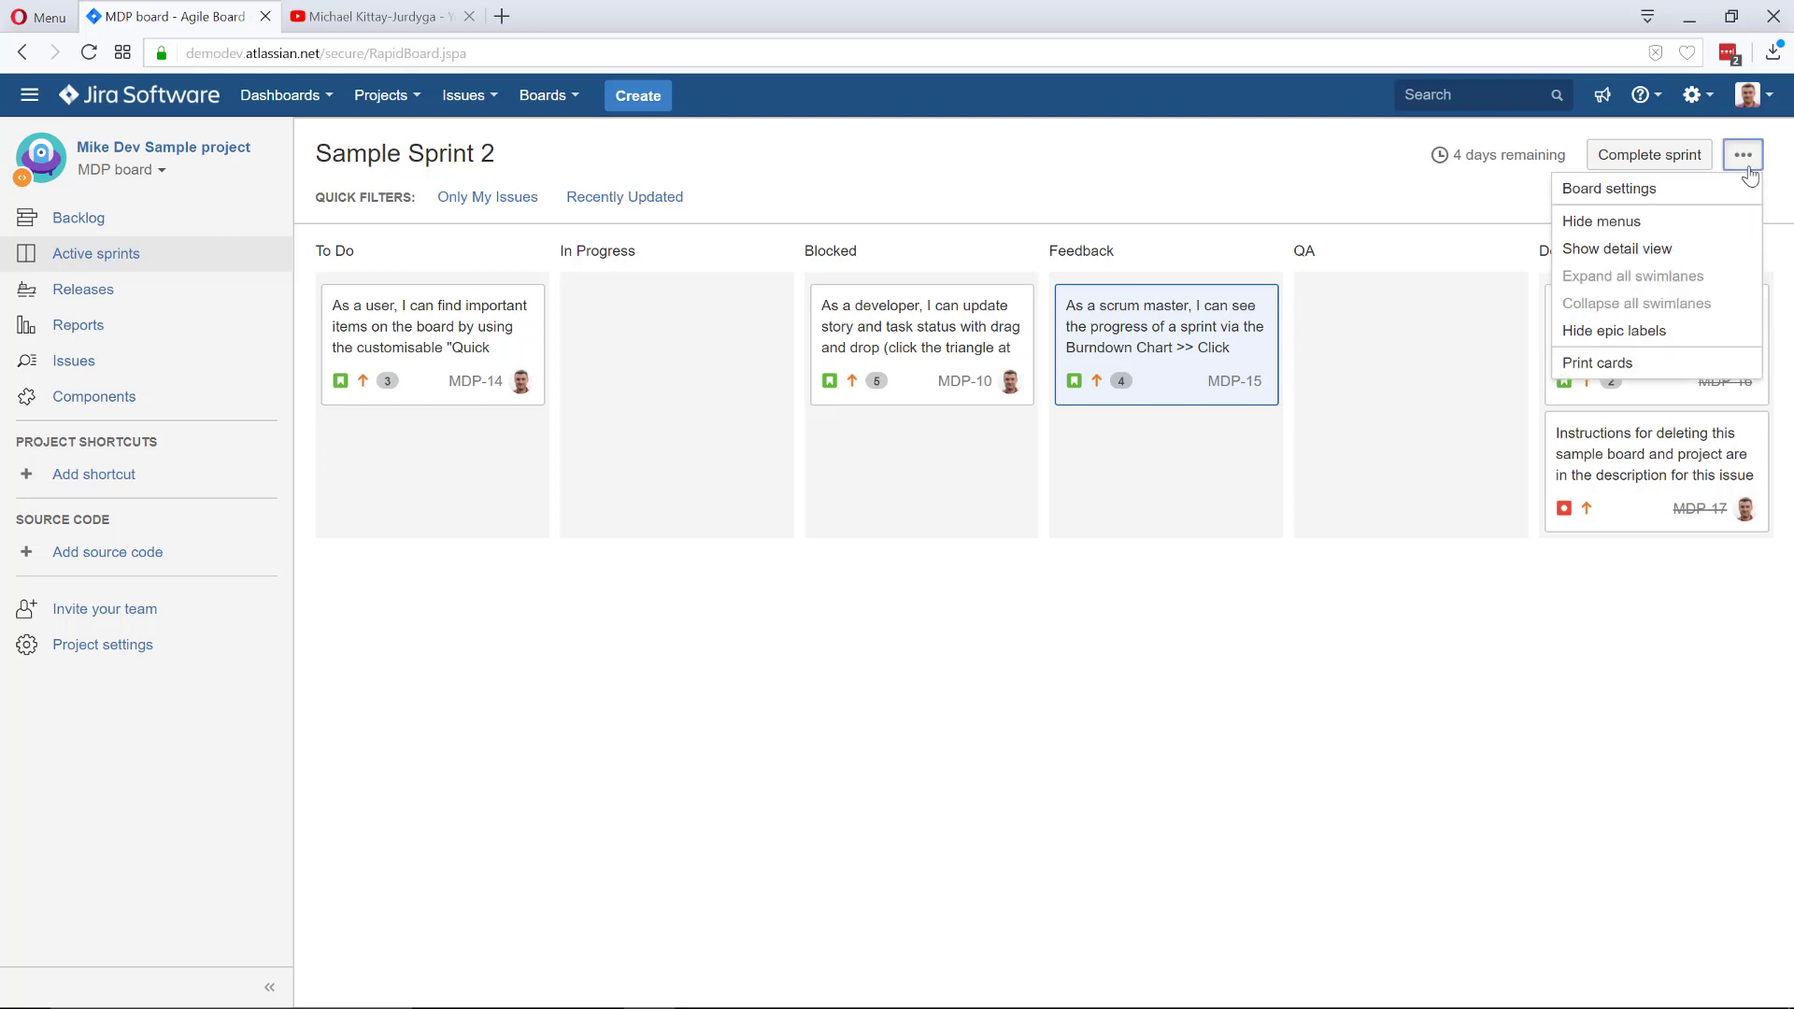
{"action": "left_click", "coordinate": [1642, 189]}
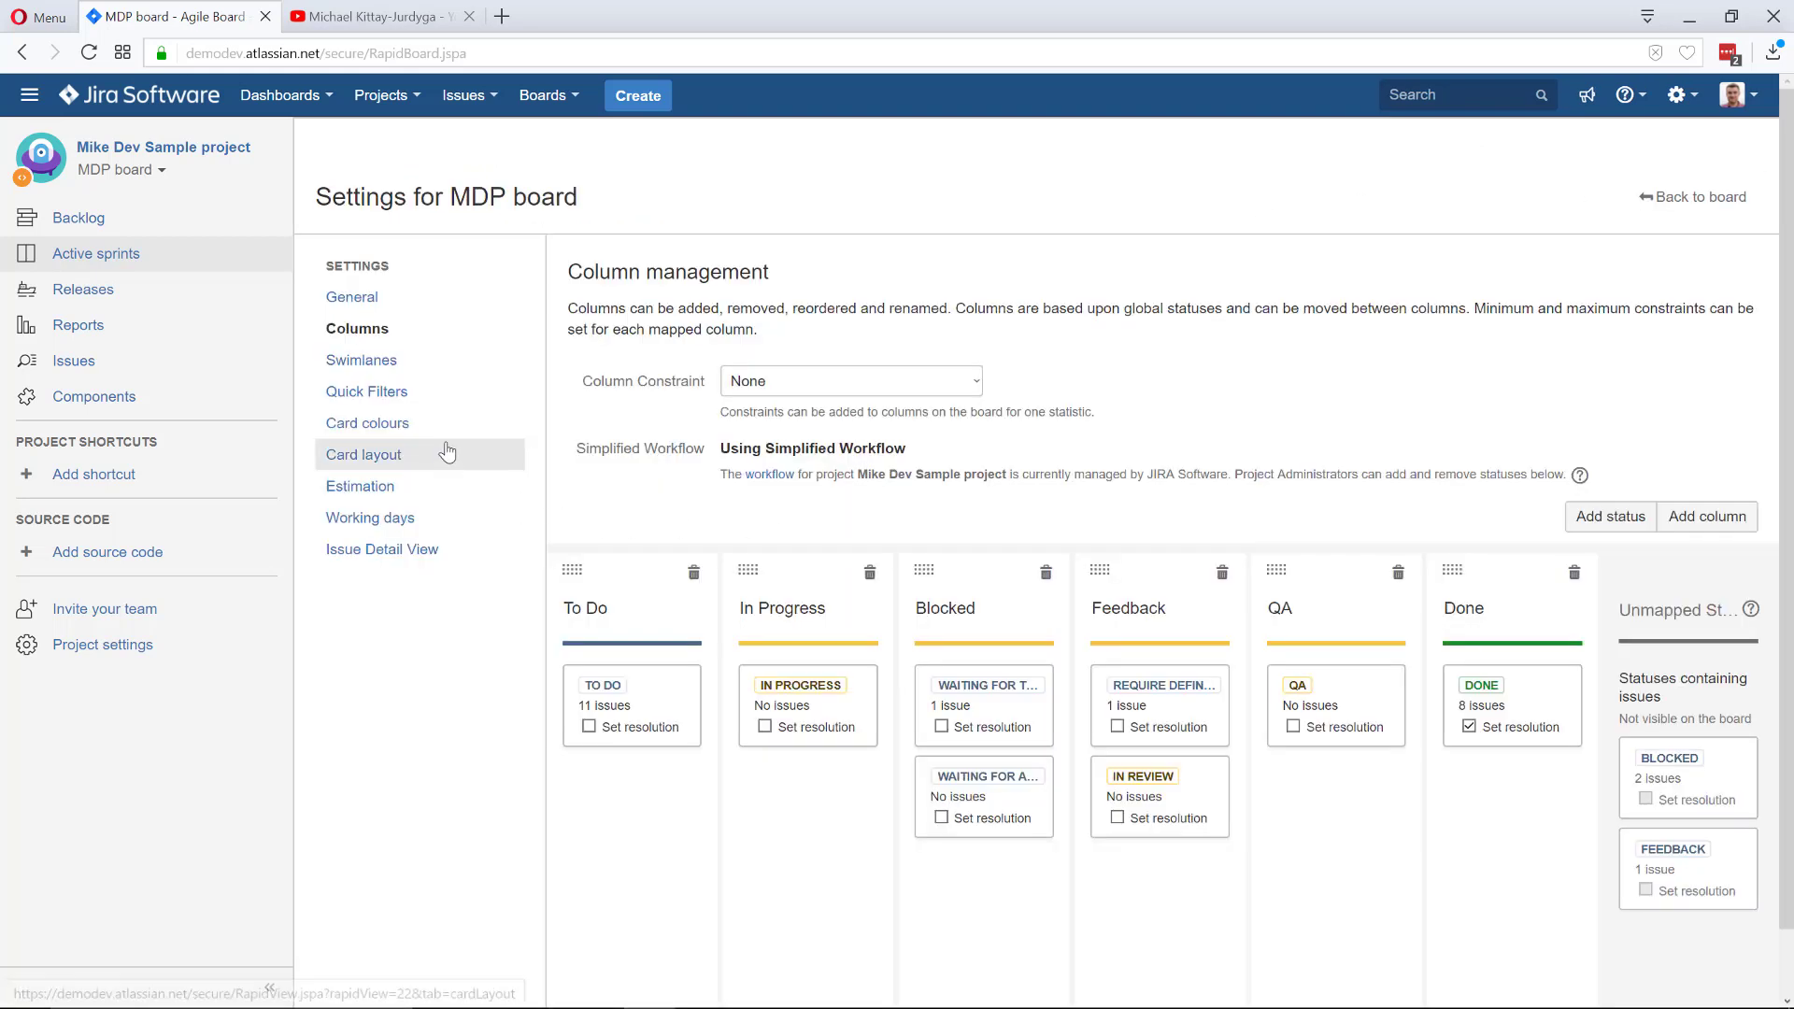
{"action": "left_click", "coordinate": [383, 467]}
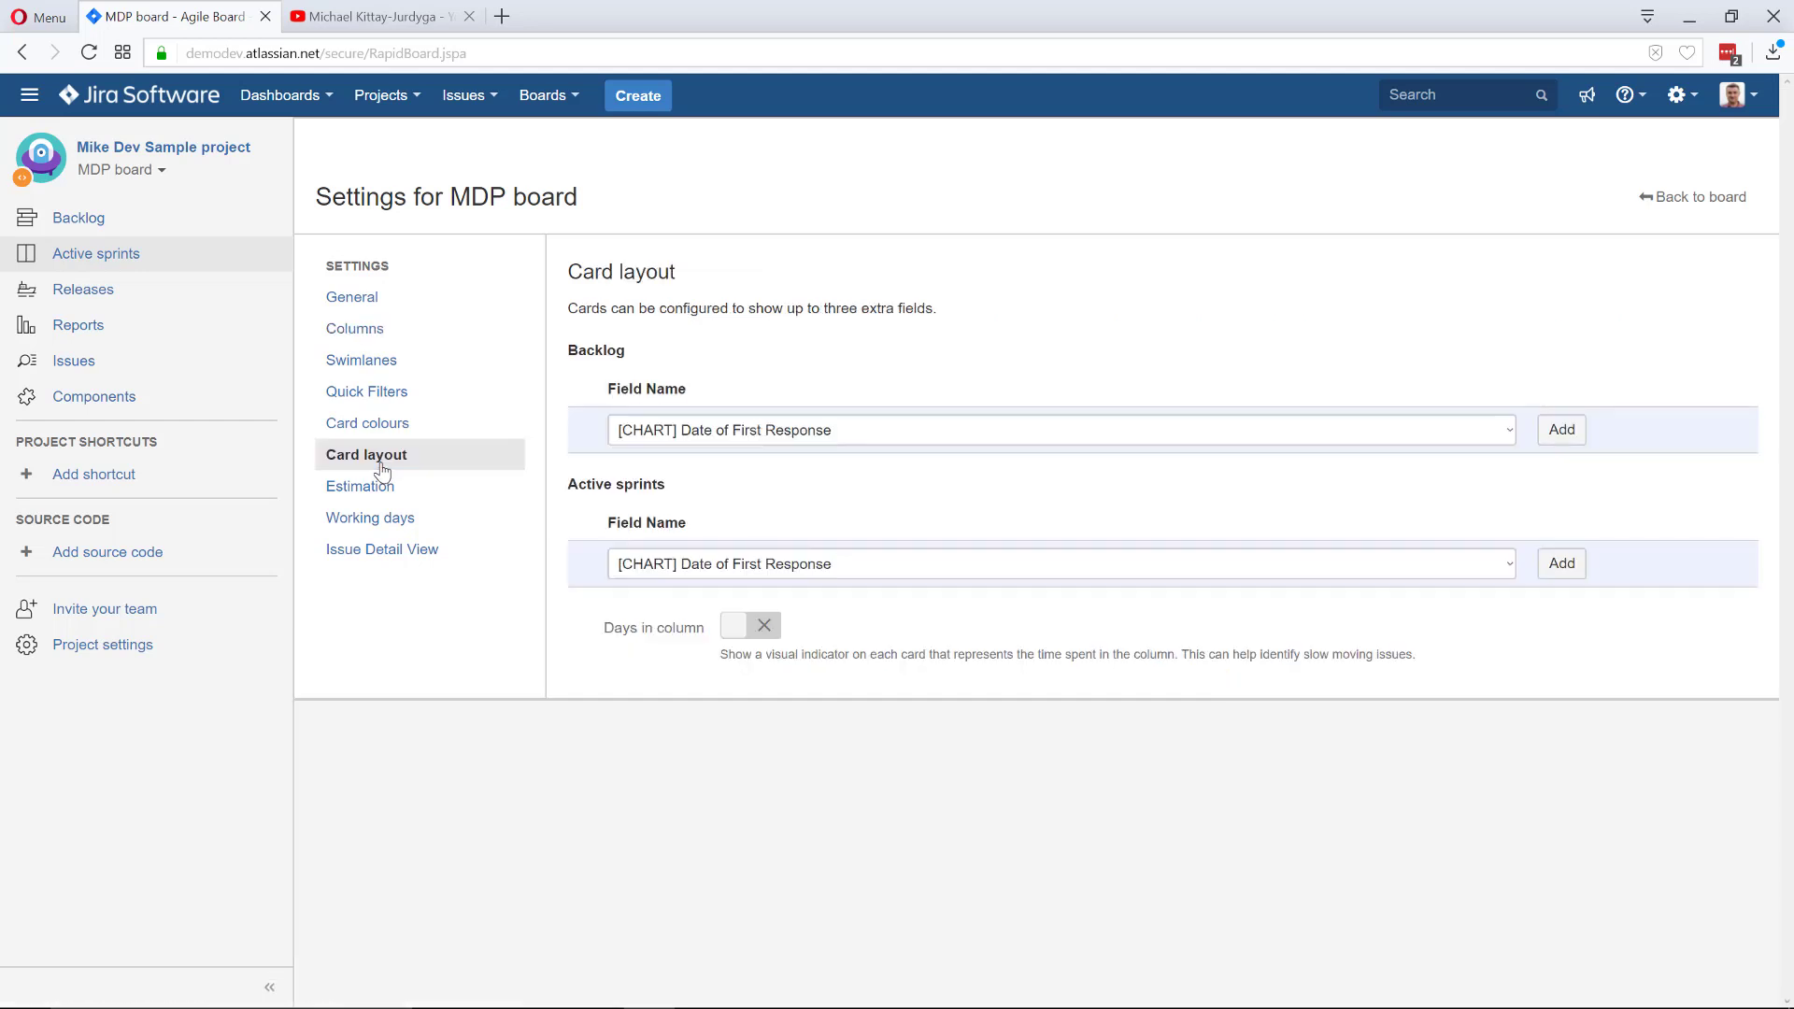
{"action": "left_click", "coordinate": [783, 571]}
{"action": "scroll", "coordinate": [851, 643], "scroll_direction": "down", "scroll_amount": 10}
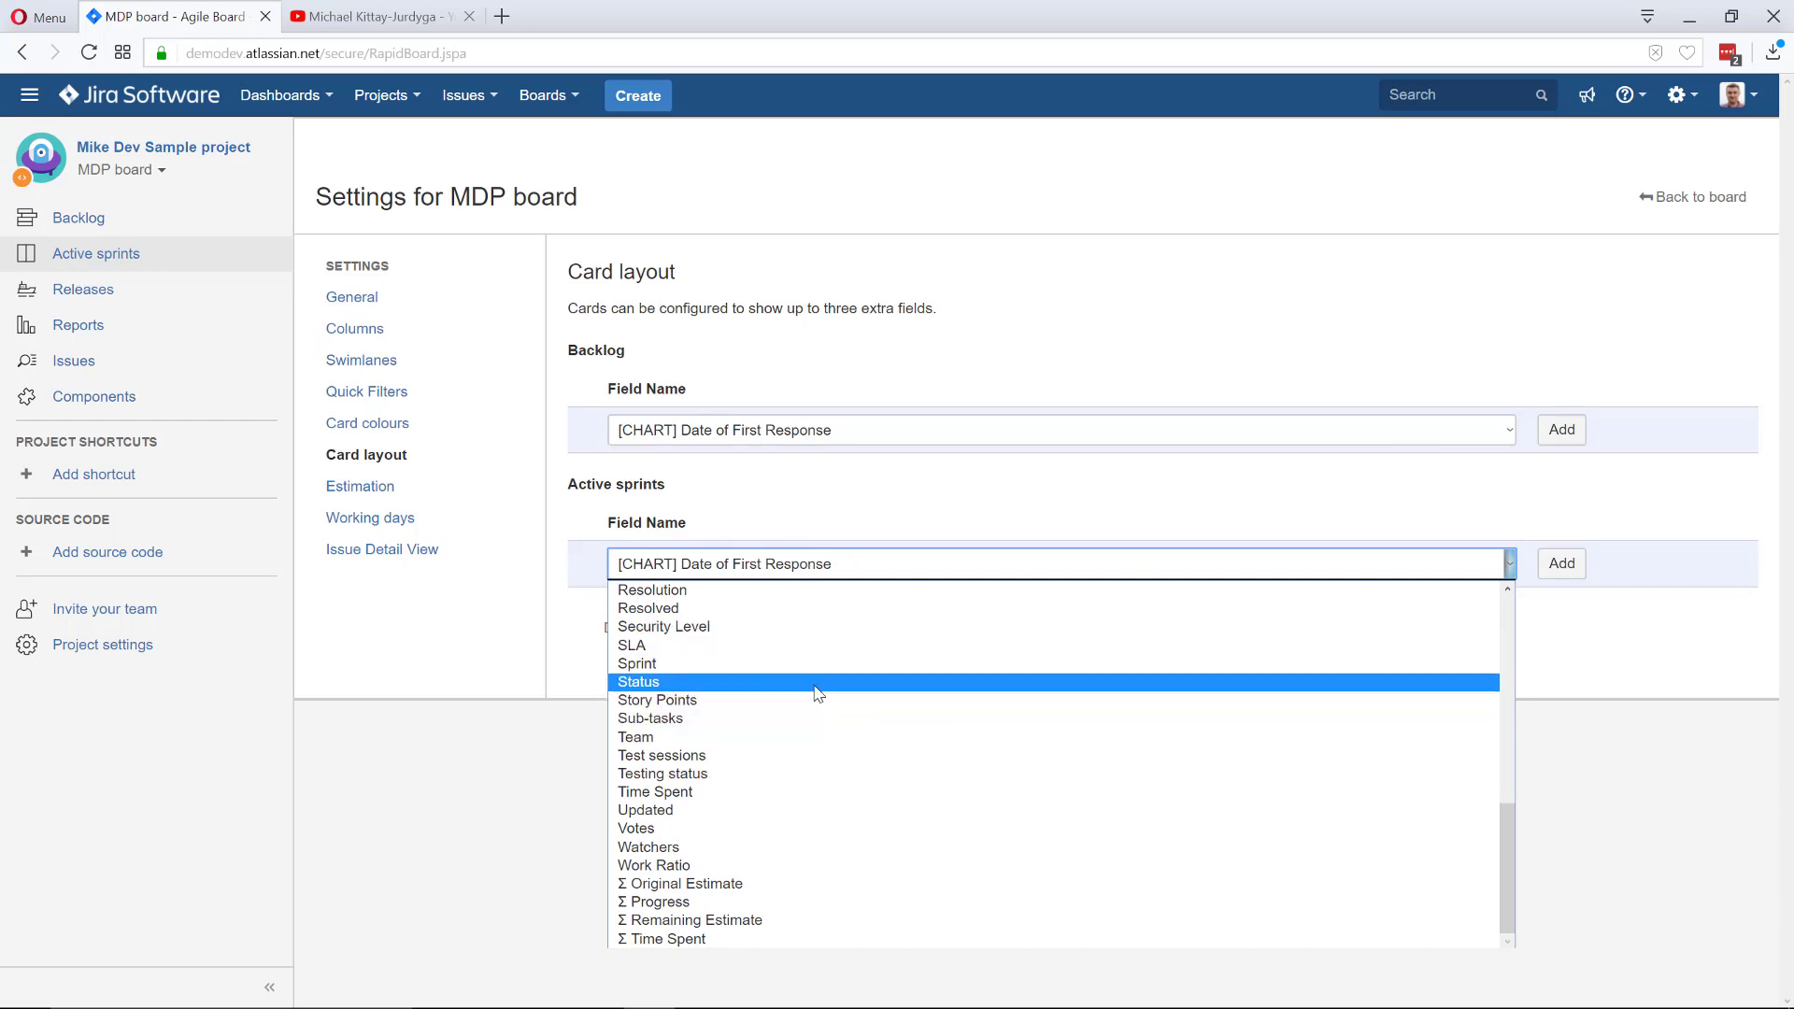
{"action": "left_click", "coordinate": [816, 692]}
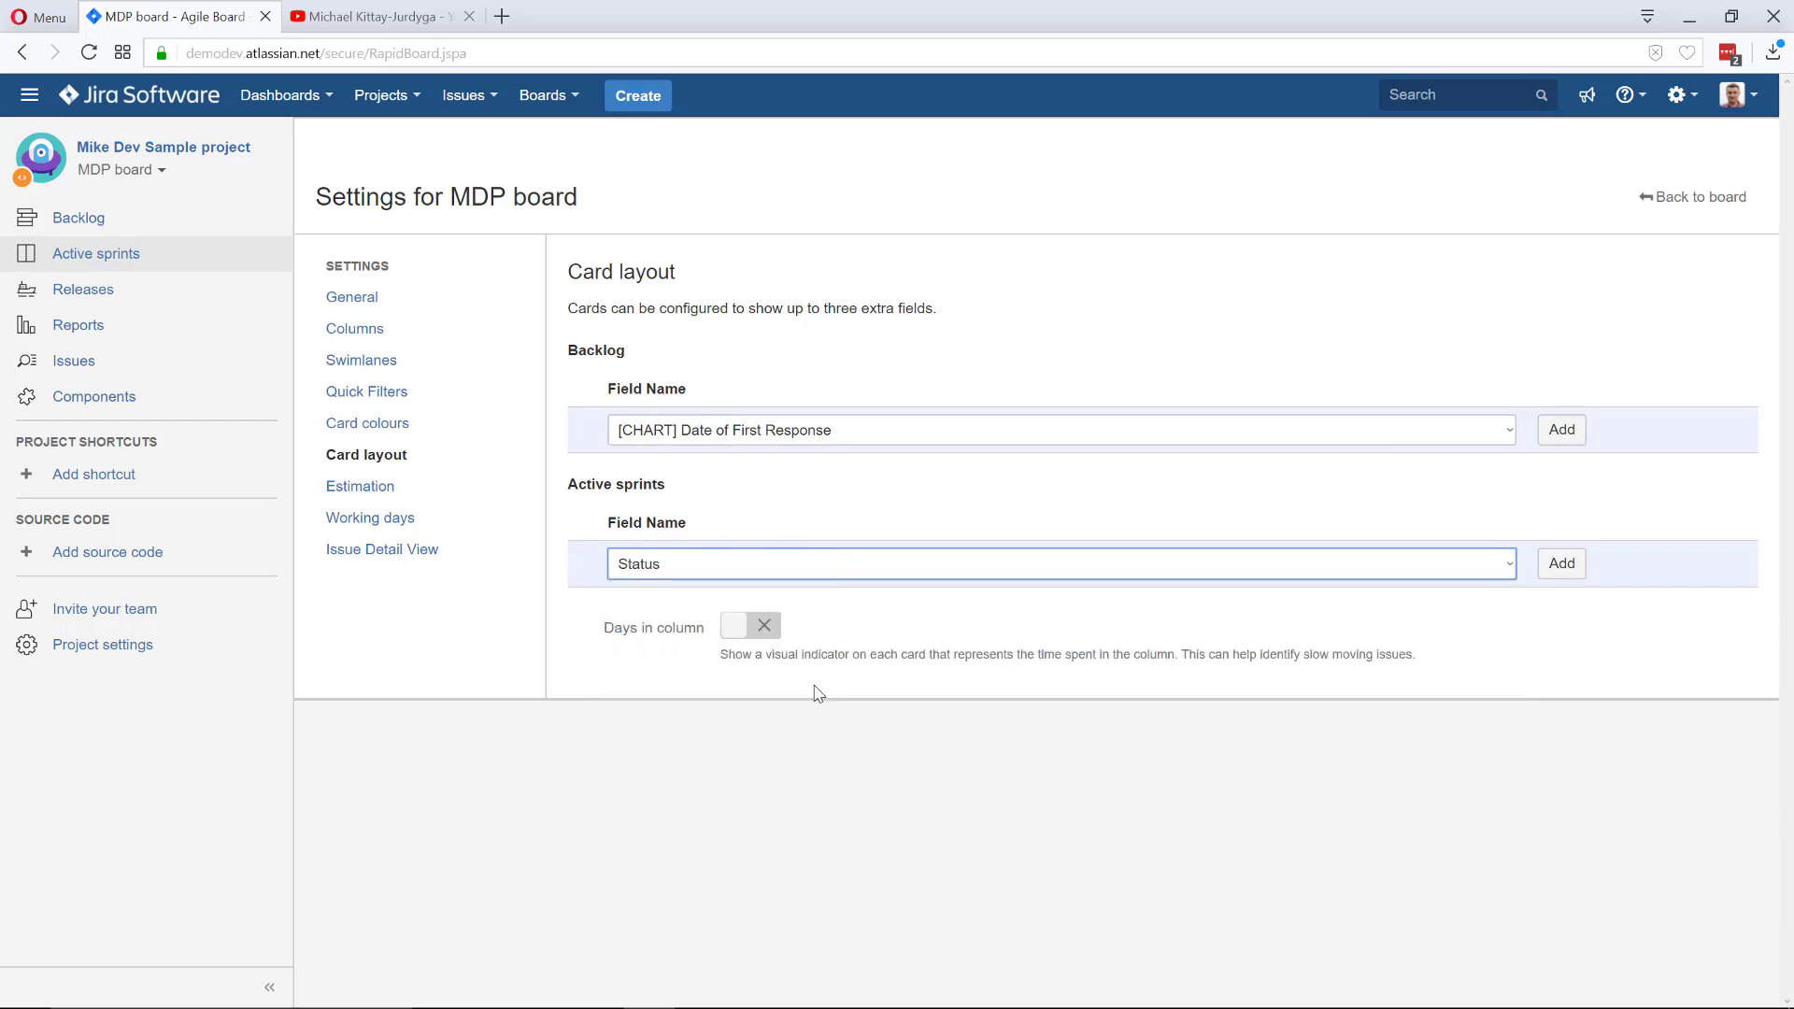
{"action": "left_click", "coordinate": [1573, 567]}
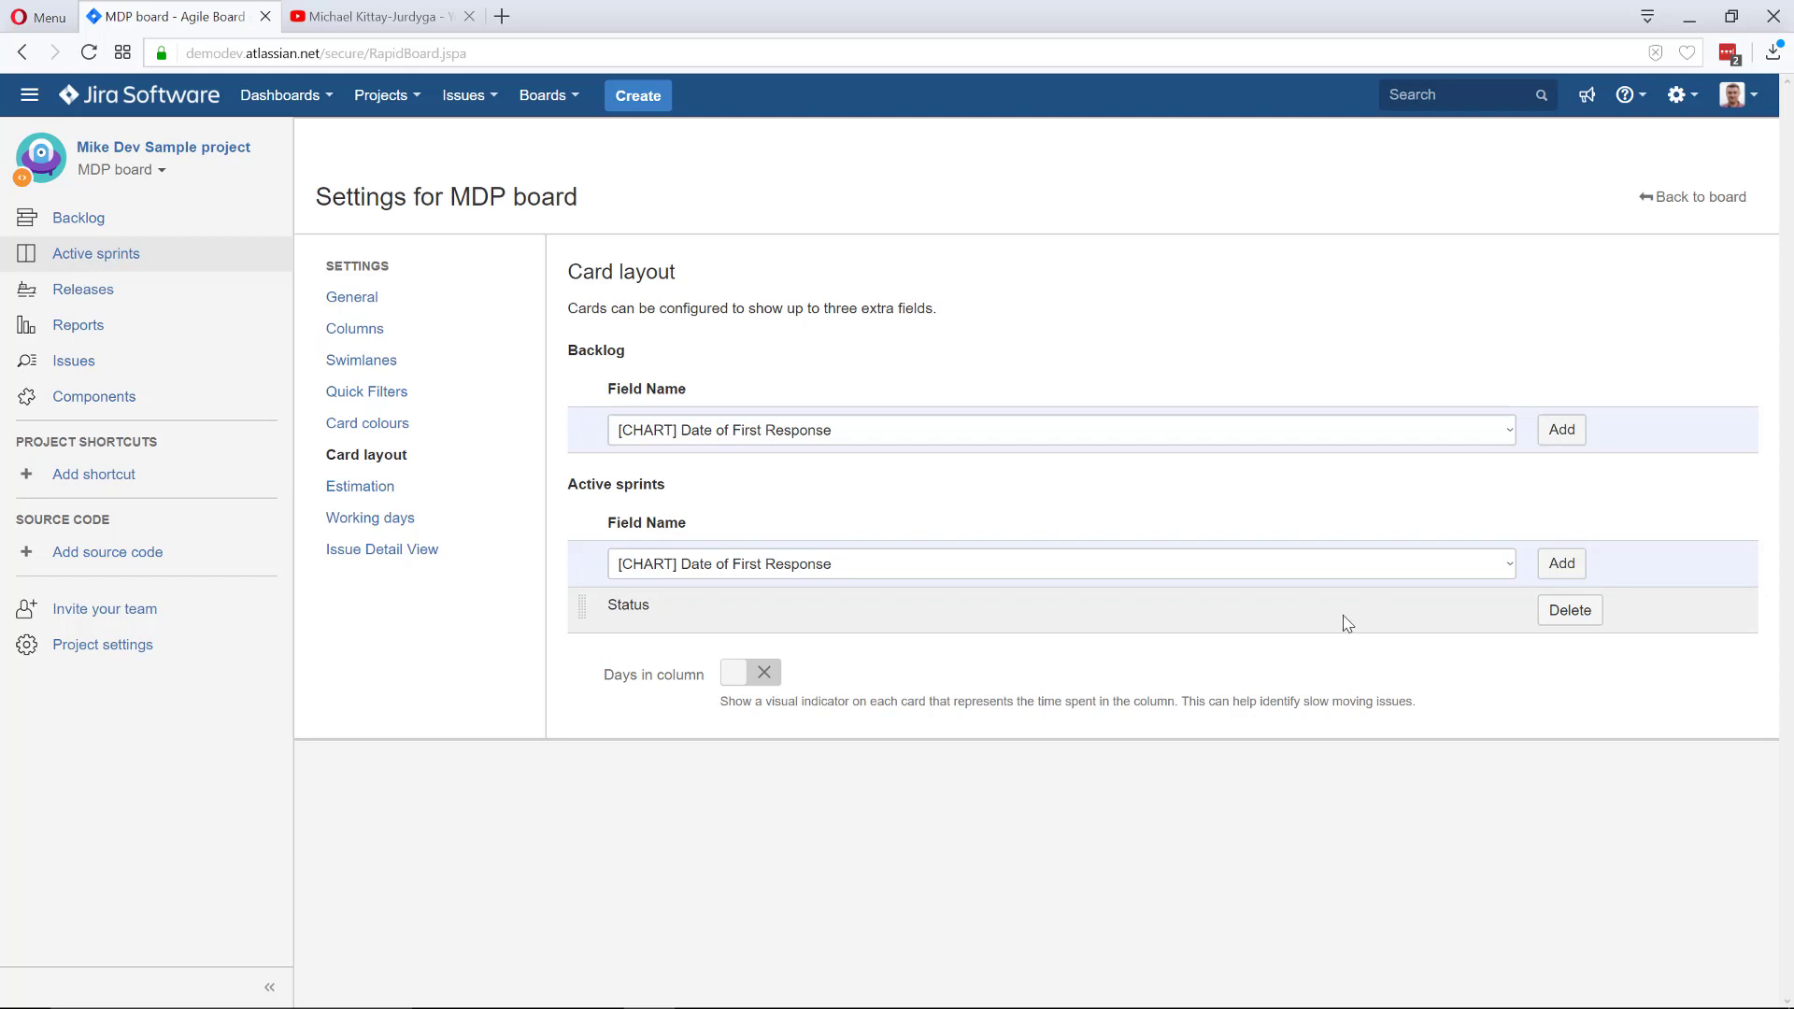
{"action": "left_click", "coordinate": [1694, 197]}
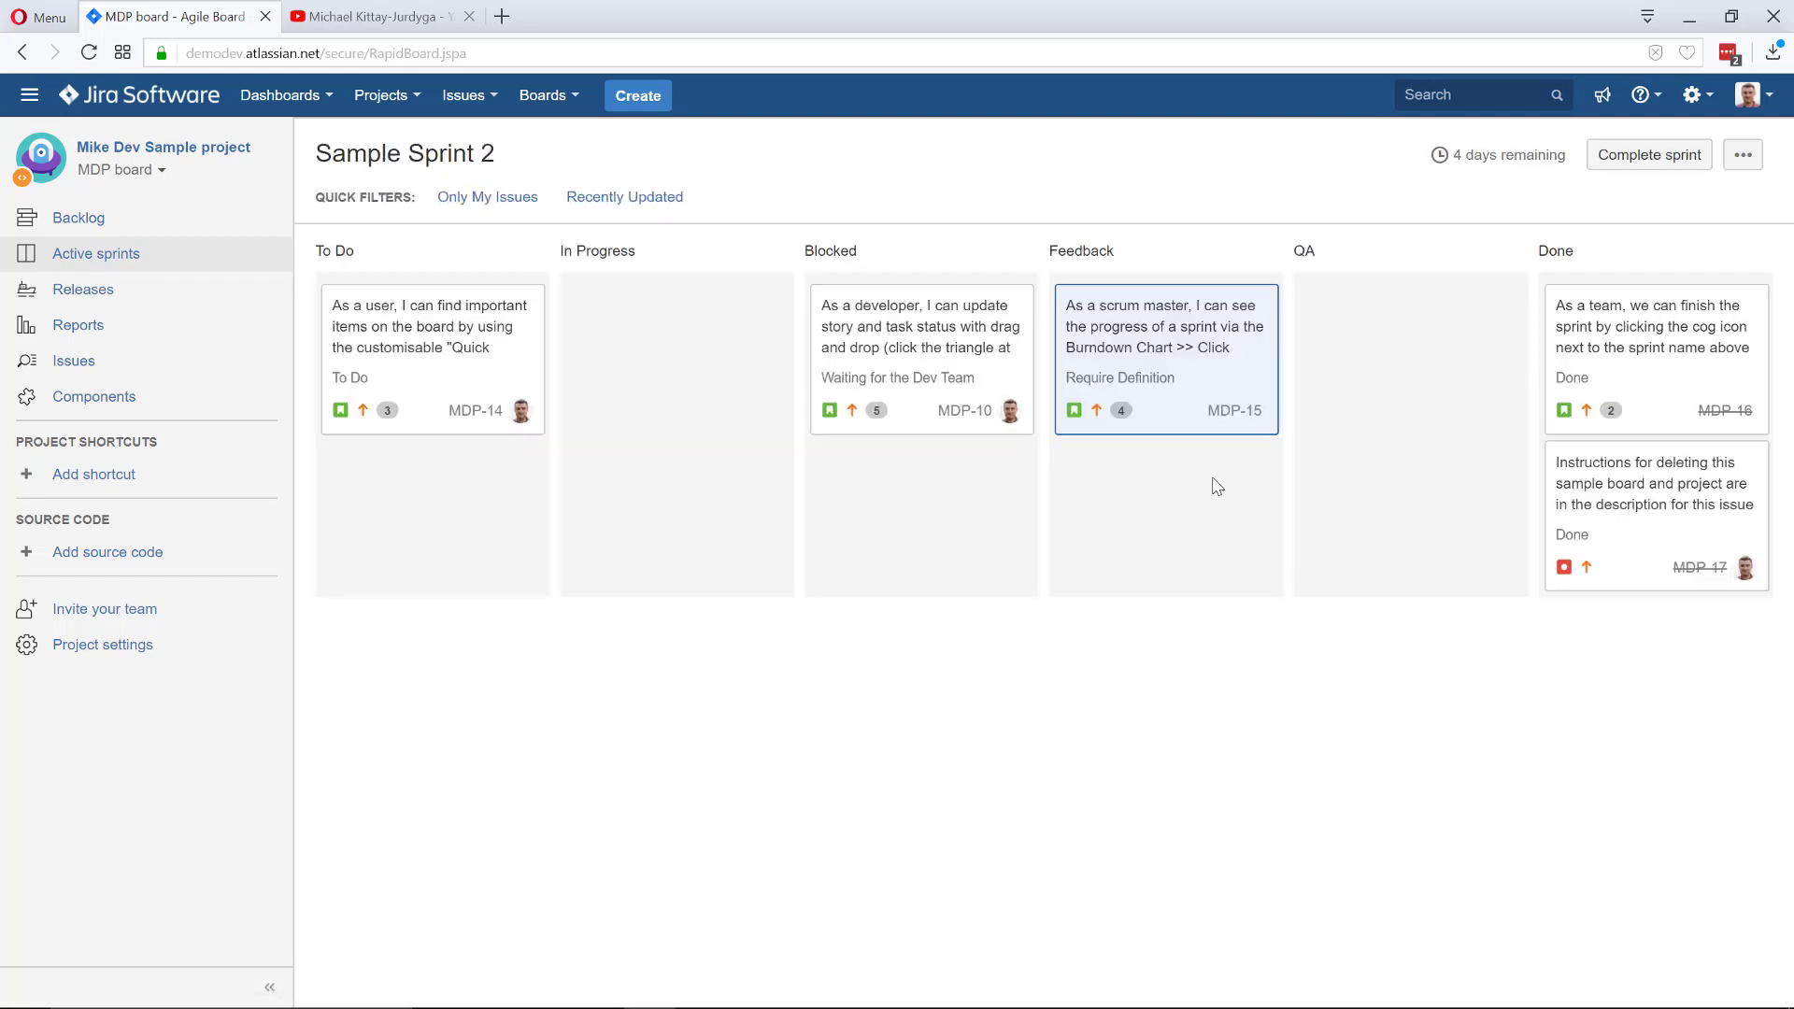